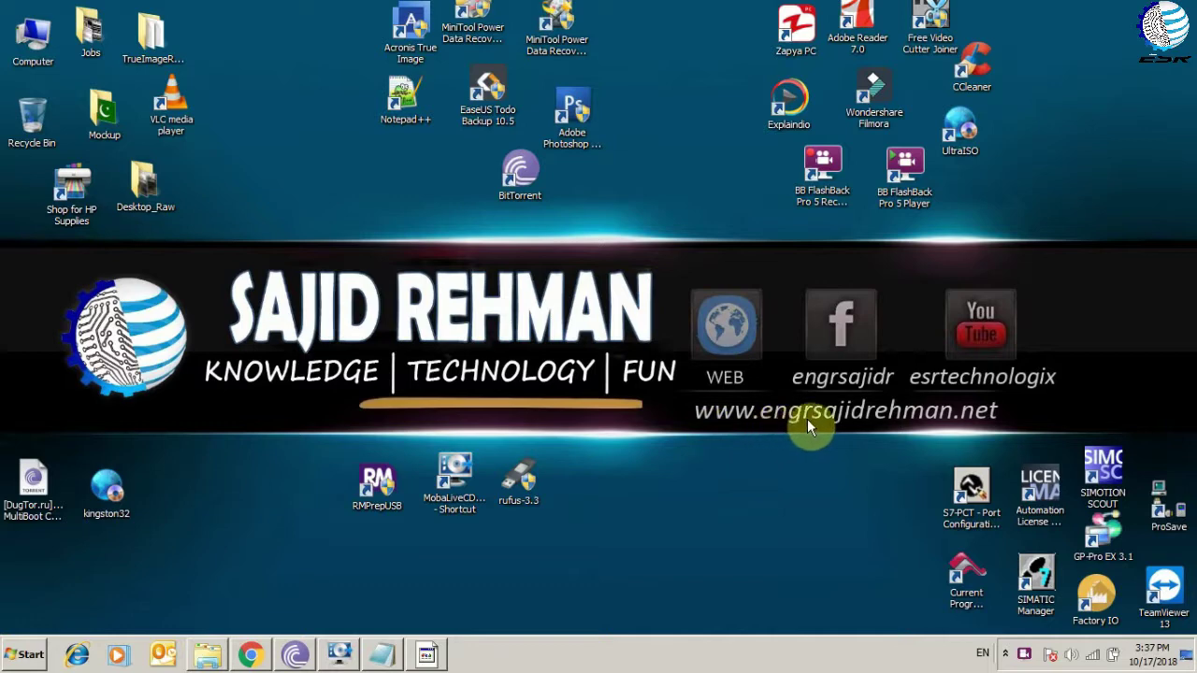
Step: Switch to Chrome and look over the home page of the Knowledge, Technology, Fun website
left_click(252, 657)
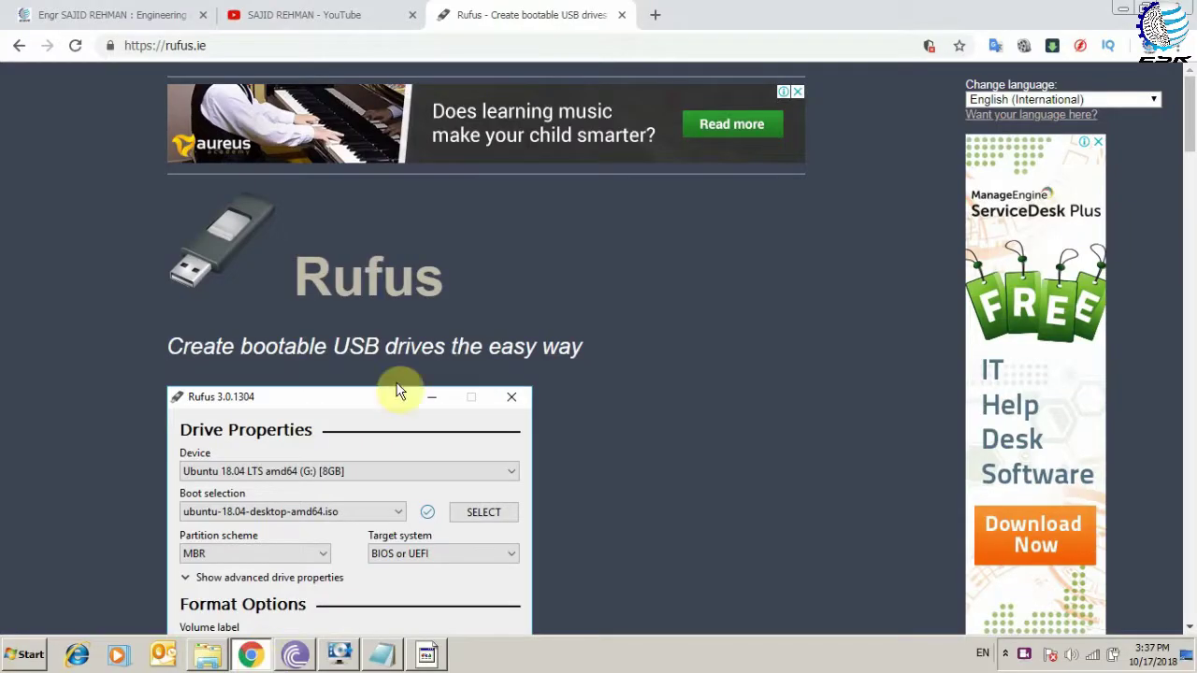
left_click(174, 11)
scroll(701, 332, "down", 7)
scroll(707, 326, "down", 5)
scroll(706, 326, "up", 10)
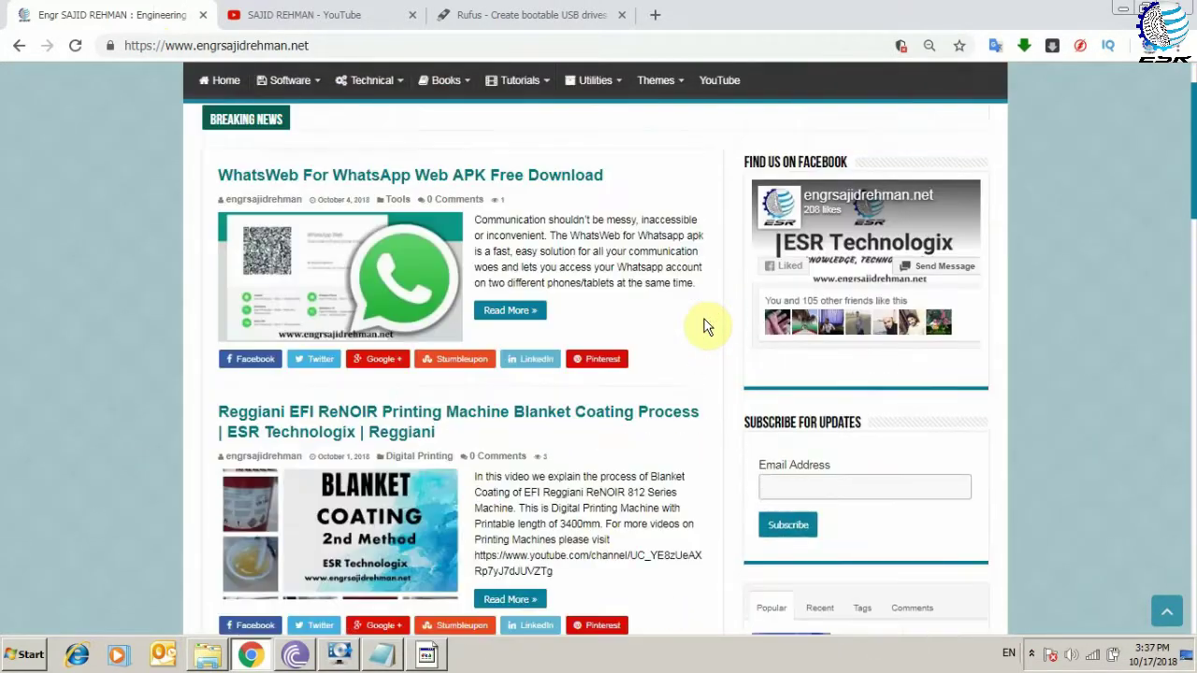
scroll(707, 326, "up", 3)
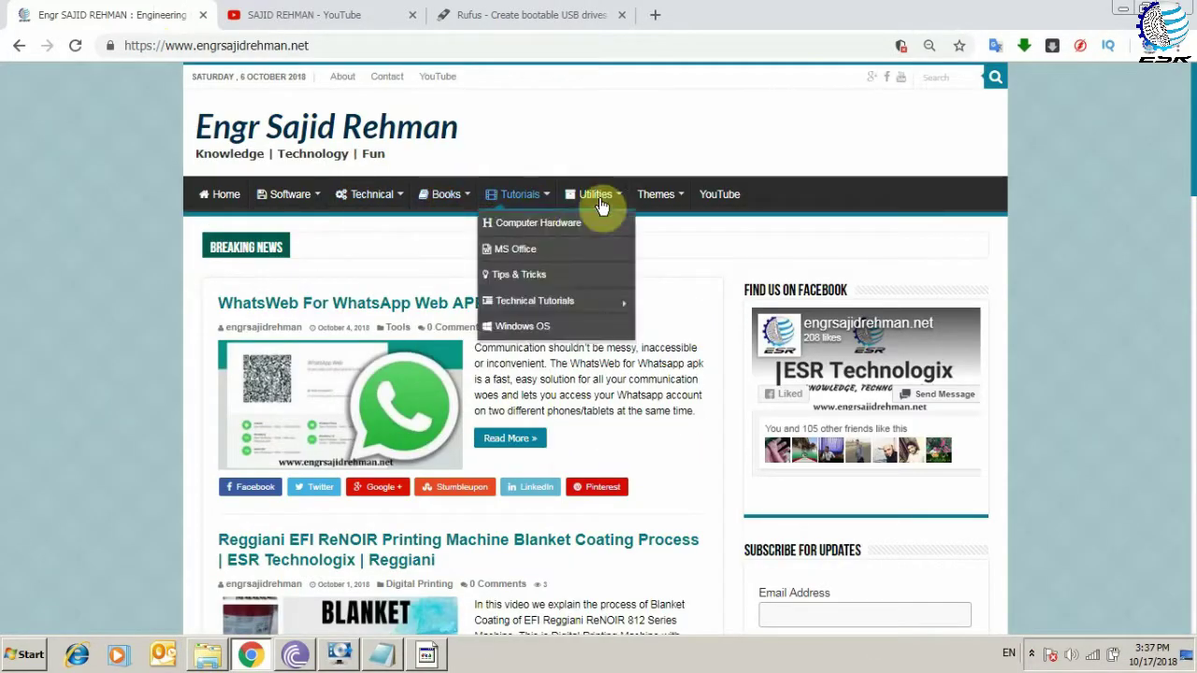
Step: Open the website's Technical Software category and look through its list of download posts
left_click(382, 224)
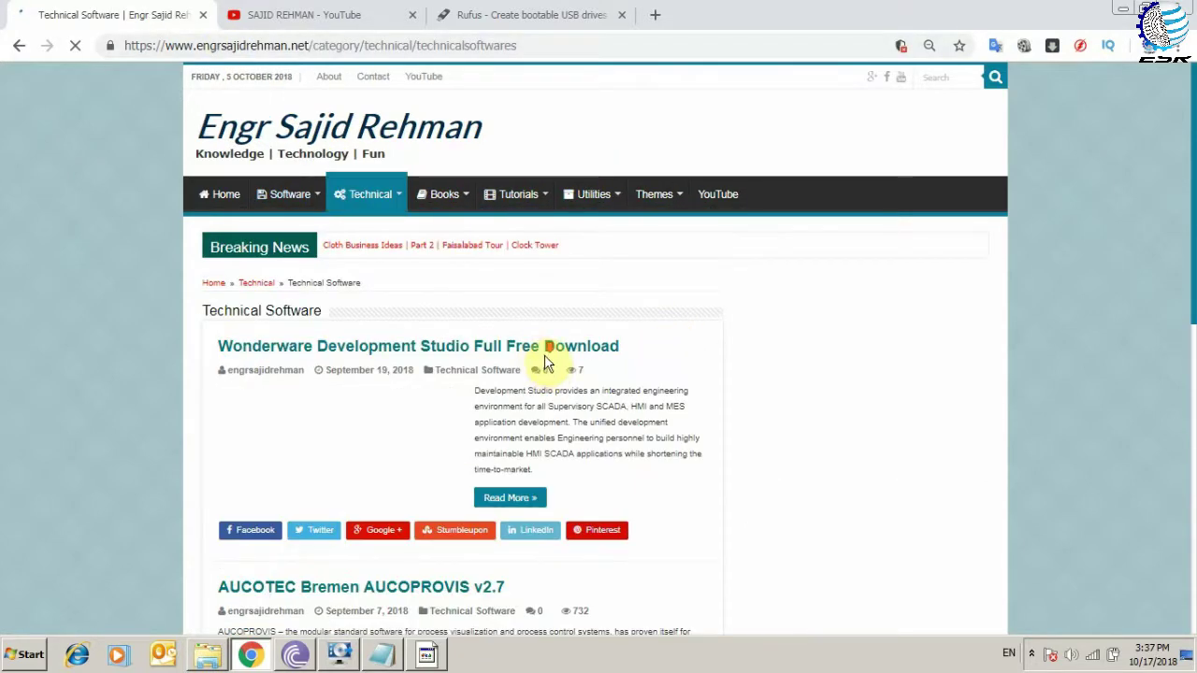
scroll(599, 336, "down", 8)
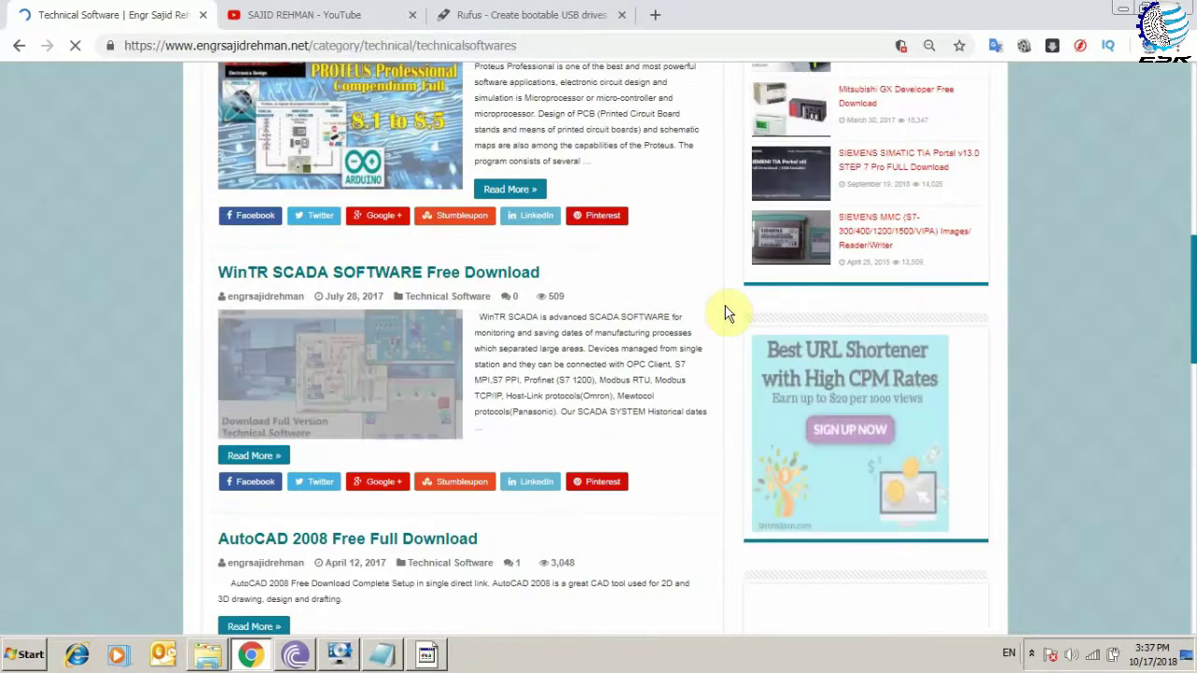
scroll(727, 313, "down", 9)
scroll(695, 356, "up", 15)
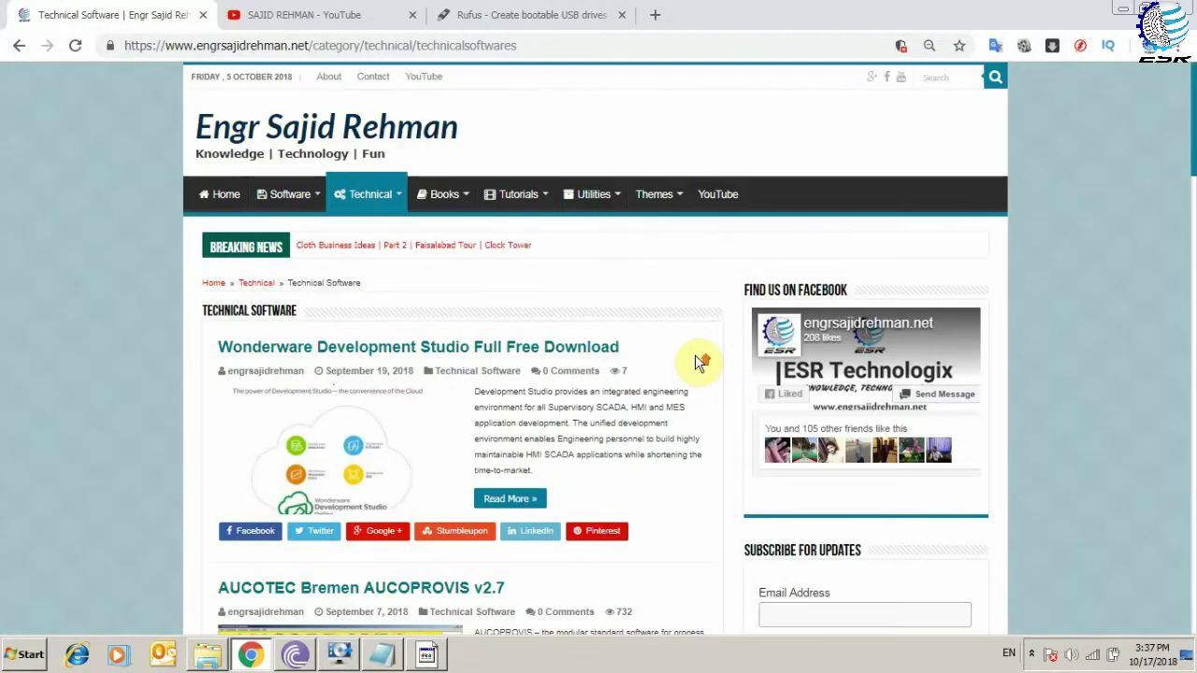
Step: Go to the already open YouTube channel and look through its uploaded videos
left_click(334, 19)
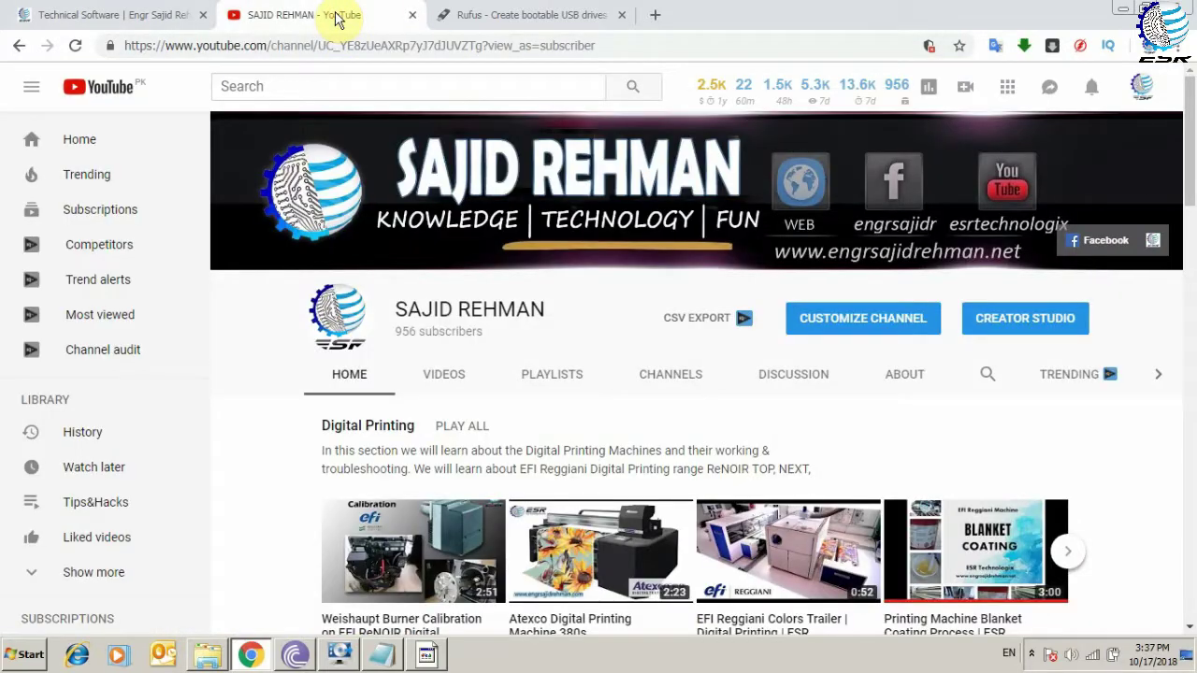
left_click(461, 374)
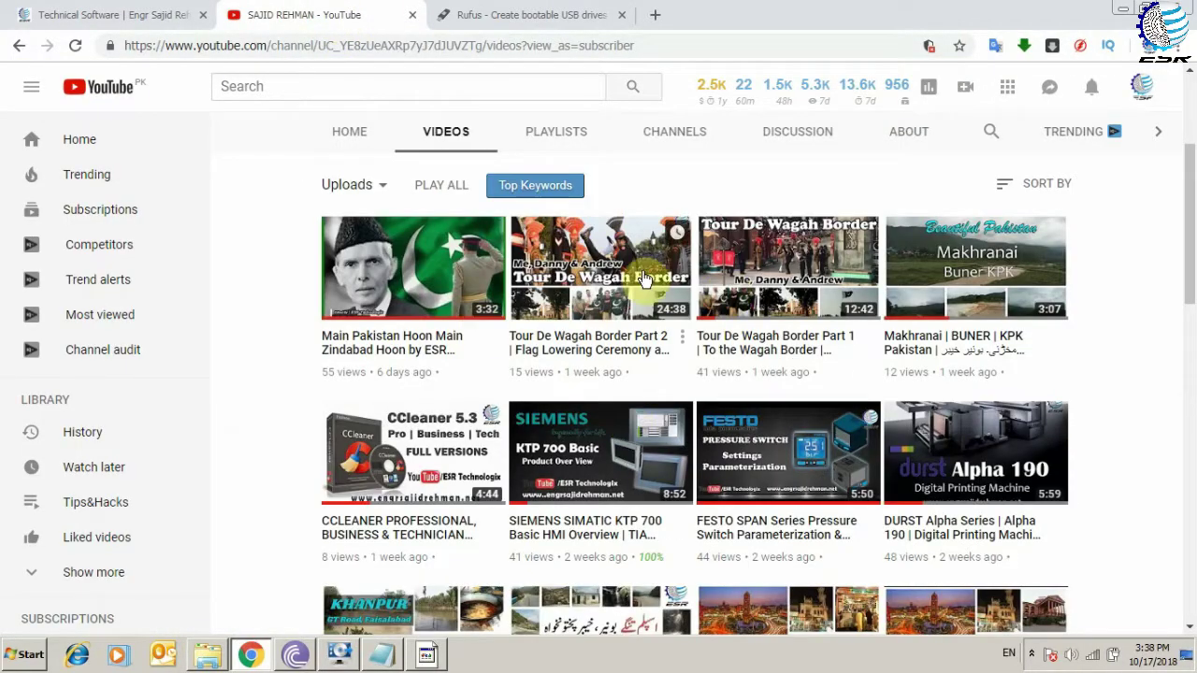
scroll(571, 259, "down", 5)
scroll(564, 253, "down", 10)
scroll(472, 207, "up", 15)
scroll(472, 208, "up", 3)
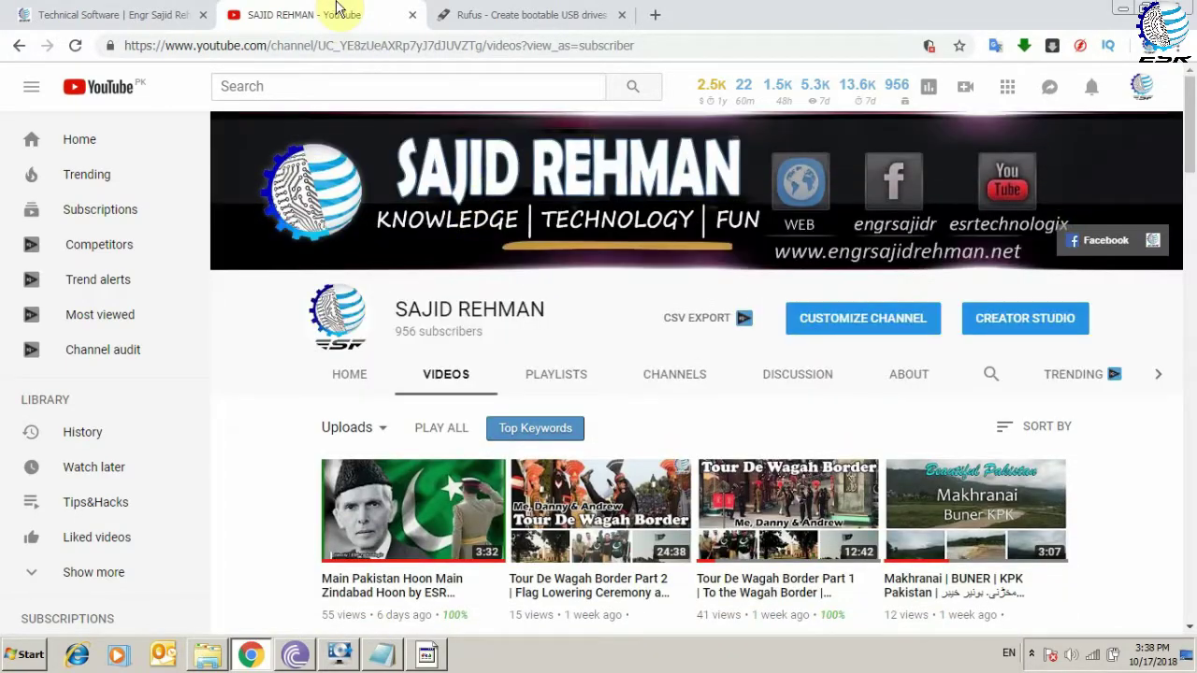
Step: Show the Procedure note in Notepad, and bring up the QEMU boot menu window and move it higher on the desktop
left_click(266, 660)
left_click(382, 655)
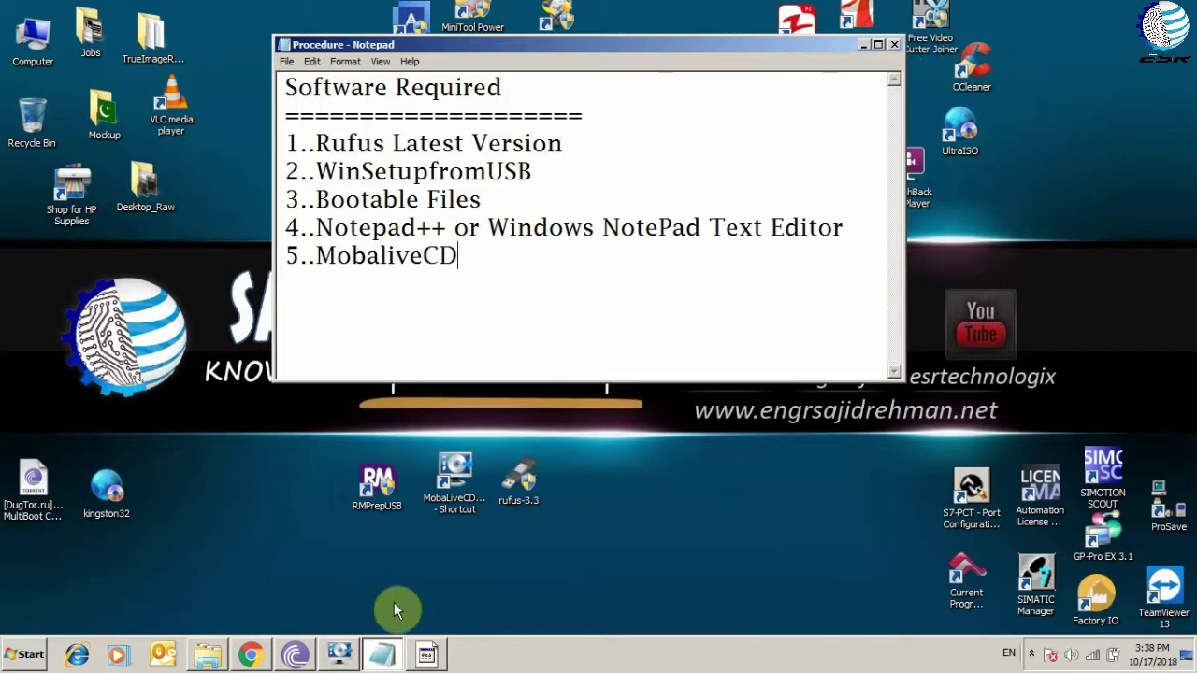
left_click(426, 658)
left_click_drag(606, 149, 713, 38)
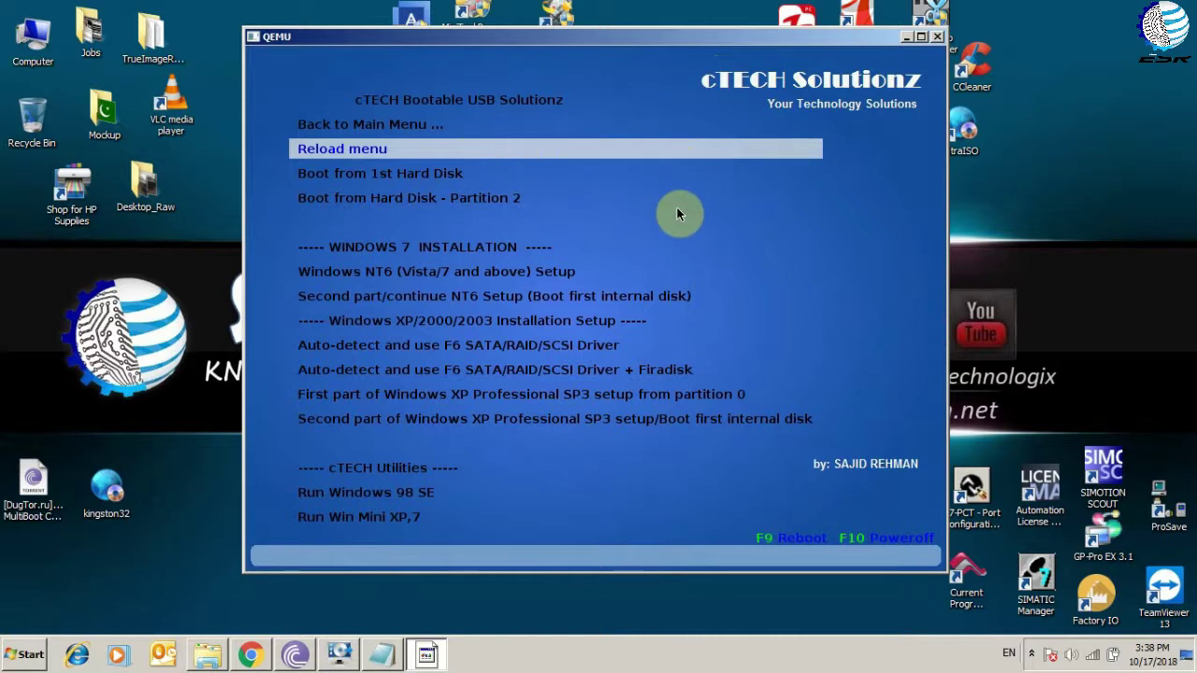
Step: Go down the boot menu from Reload menu through the Windows installation entries to Run Acronics True Image Enterprise Server
key("Down")
key("Down")
key("Down")
key("Down")
key("Down")
key("Down")
key("Down")
key("Down")
key("Down")
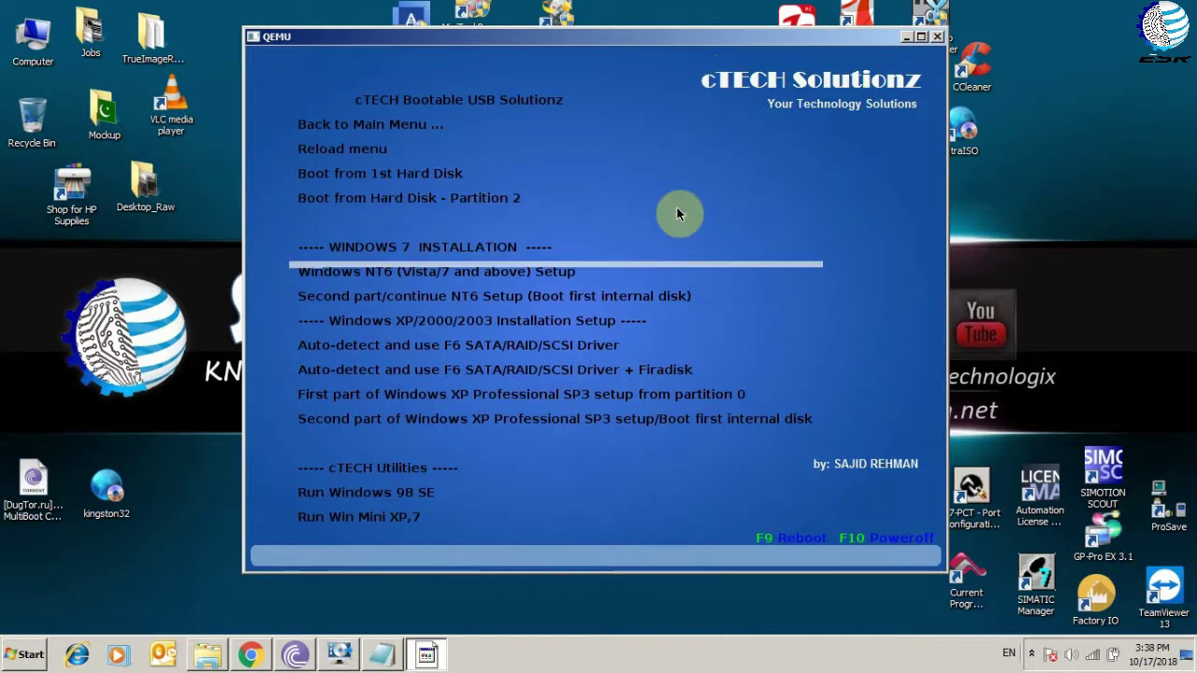
key("Down")
key("Down")
key("Down")
key("Down")
key("Down")
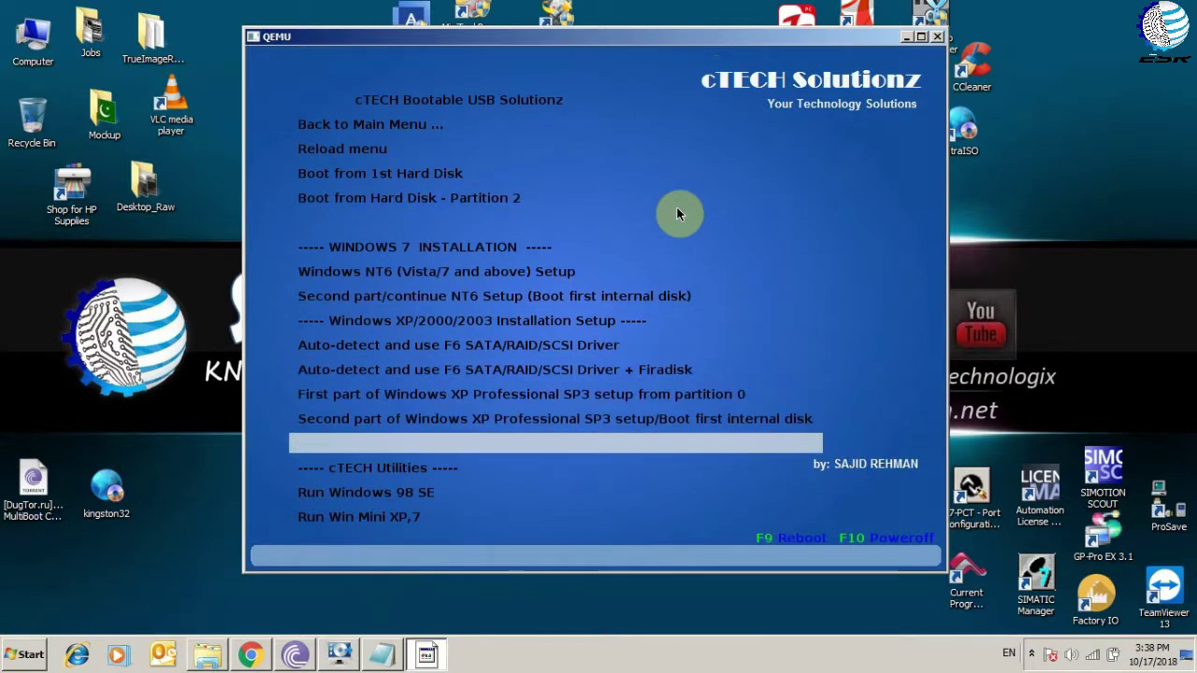
key("Down")
key("Down")
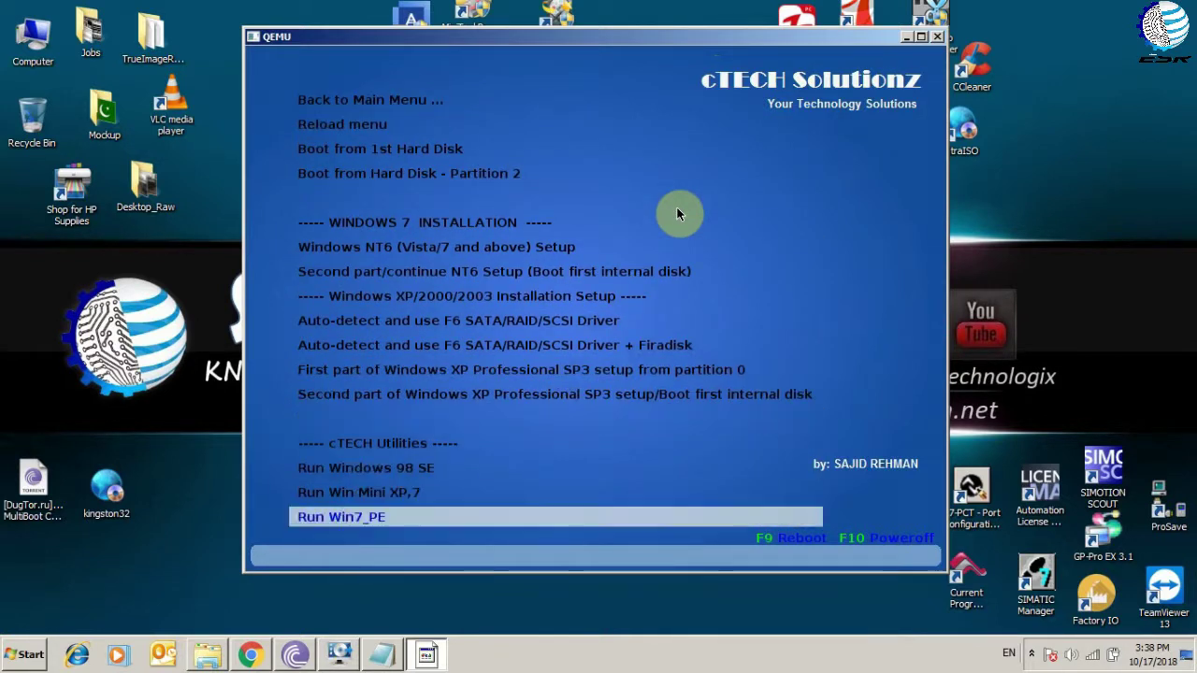
key("Down")
key("Down")
key("Down")
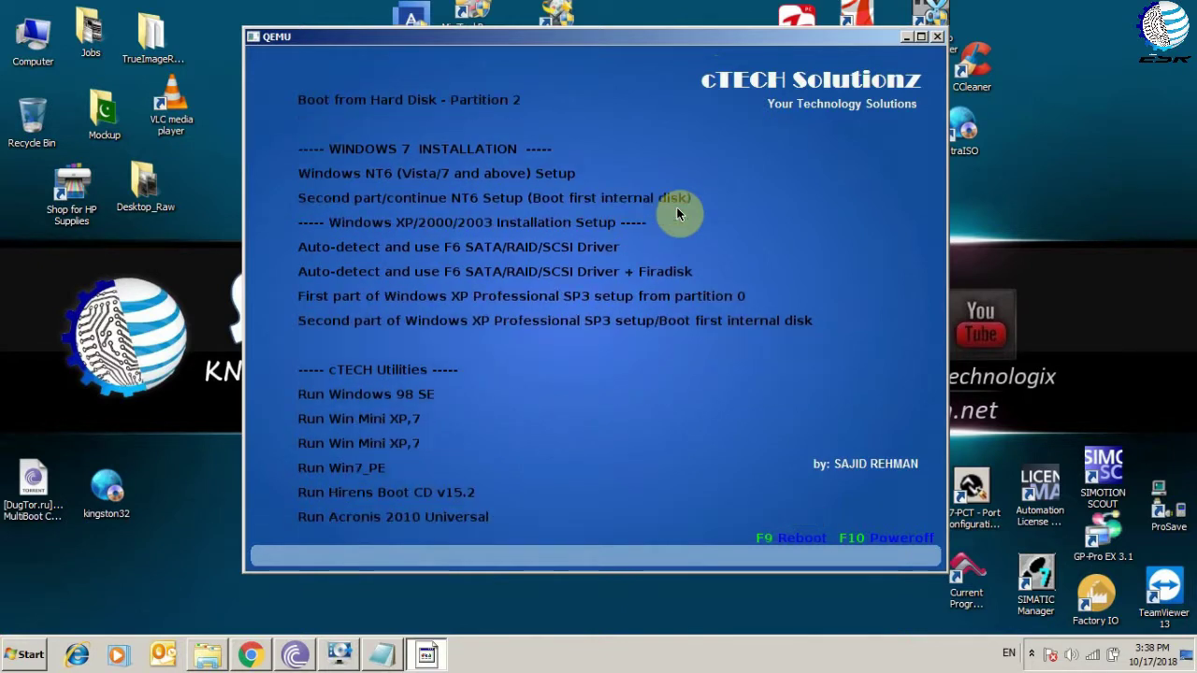
key("Down")
key("Down")
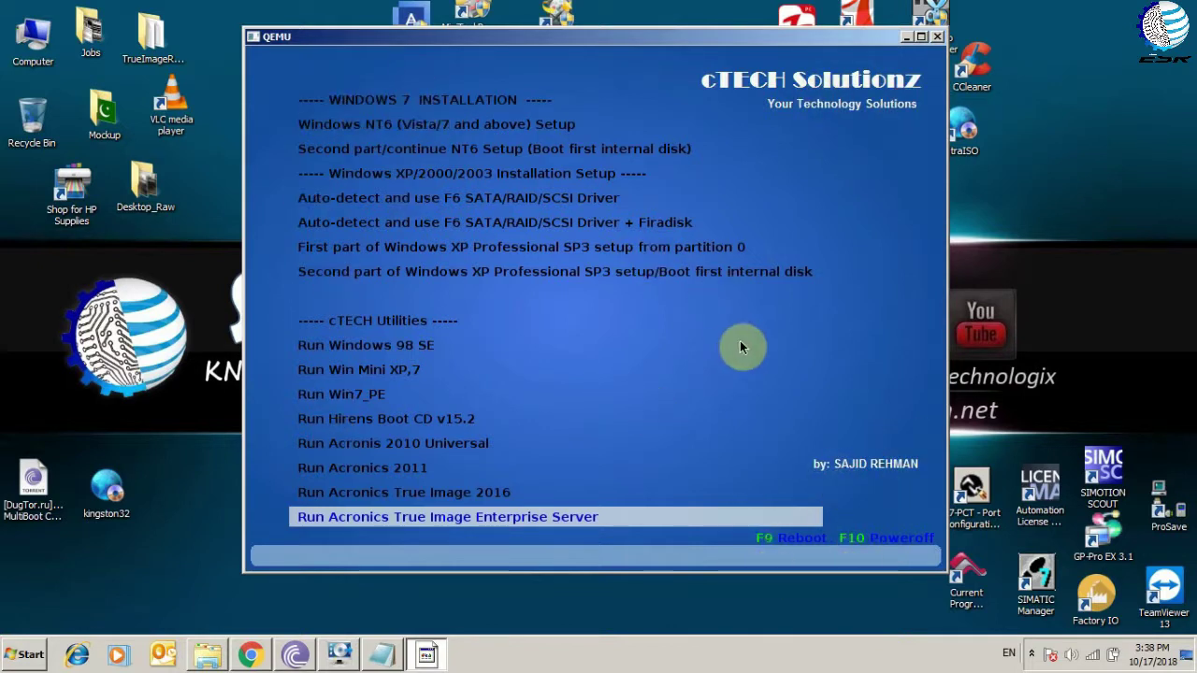
Step: Return up the boot menu to the Windows 7 installation entries and highlight Second part/continue NT6 Setup
key("Up")
key("Up")
key("Up")
key("Up")
key("Up")
key("Up")
key("Up")
key("Up")
key("Up")
key("Up")
key("Up")
key("Up")
key("Up")
key("Up")
key("Up")
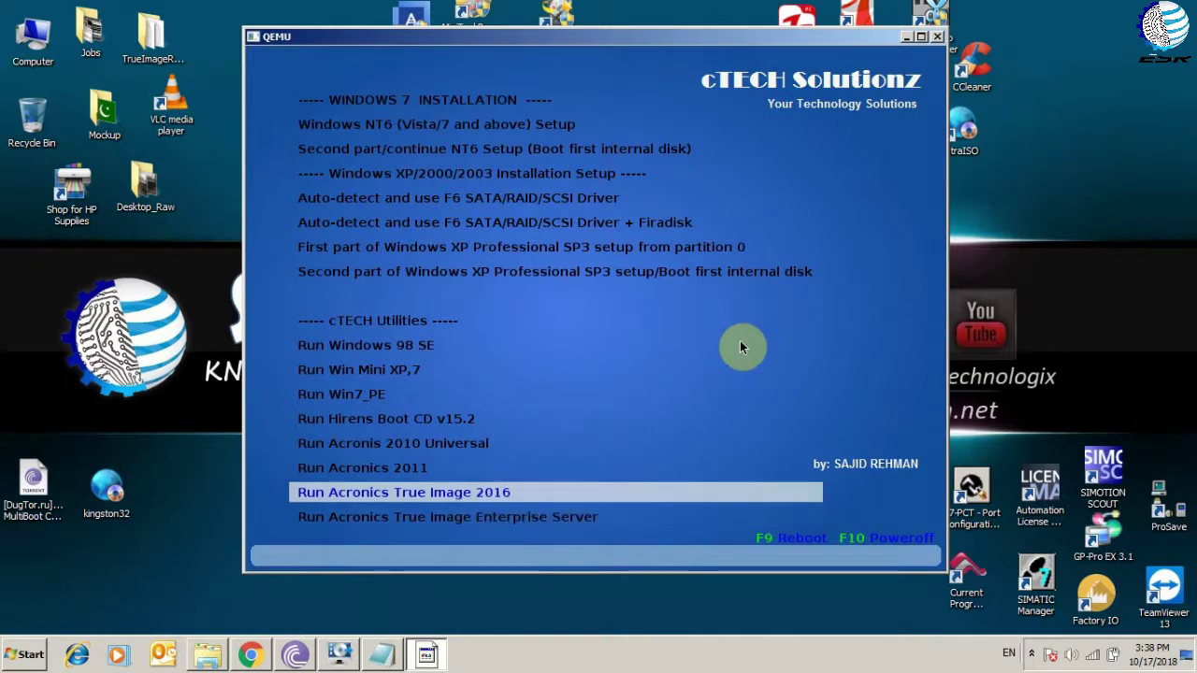
key("Up")
key("Down")
key("Down")
key("Down")
key("Down")
key("Down")
key("Down")
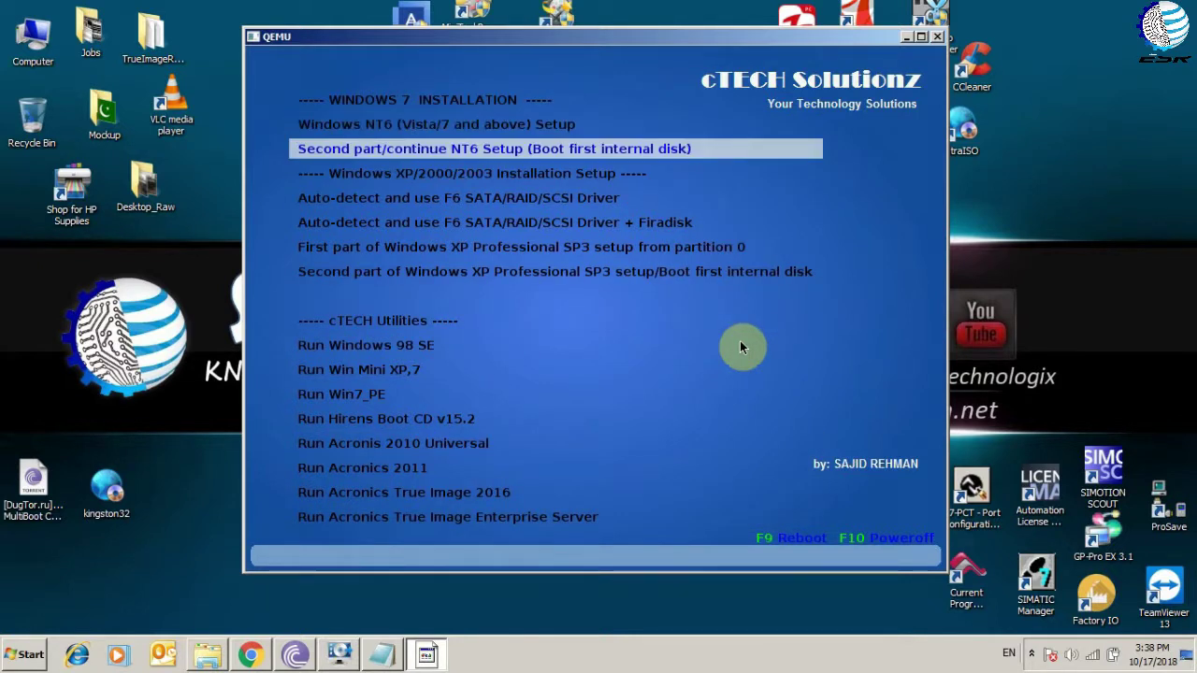
Step: Go through the cTECH Utilities entries of the boot menu down to Windows Password Recovery
key("Down")
key("Down")
key("Down")
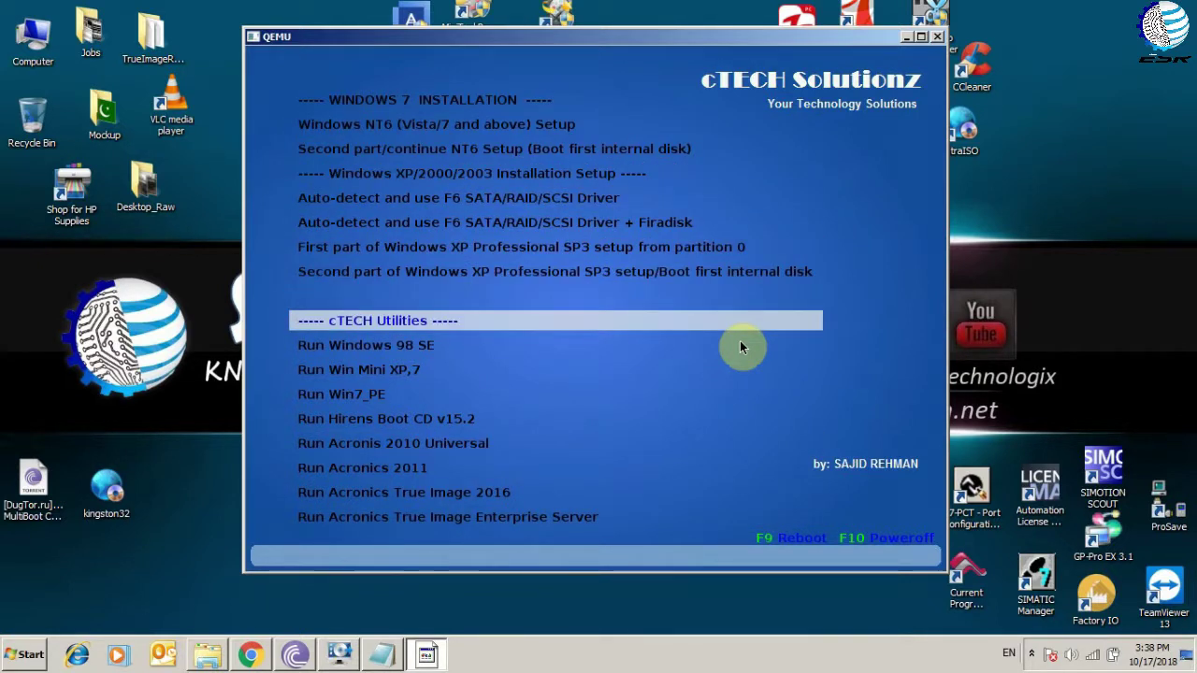
key("Down")
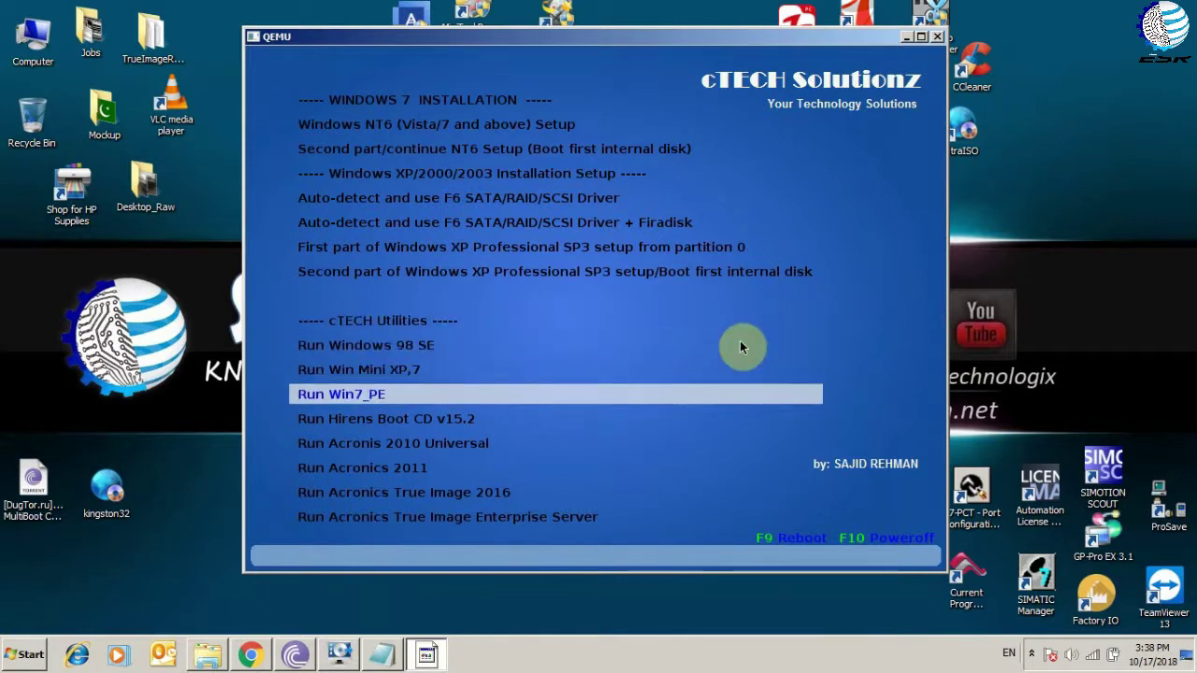
key("Down")
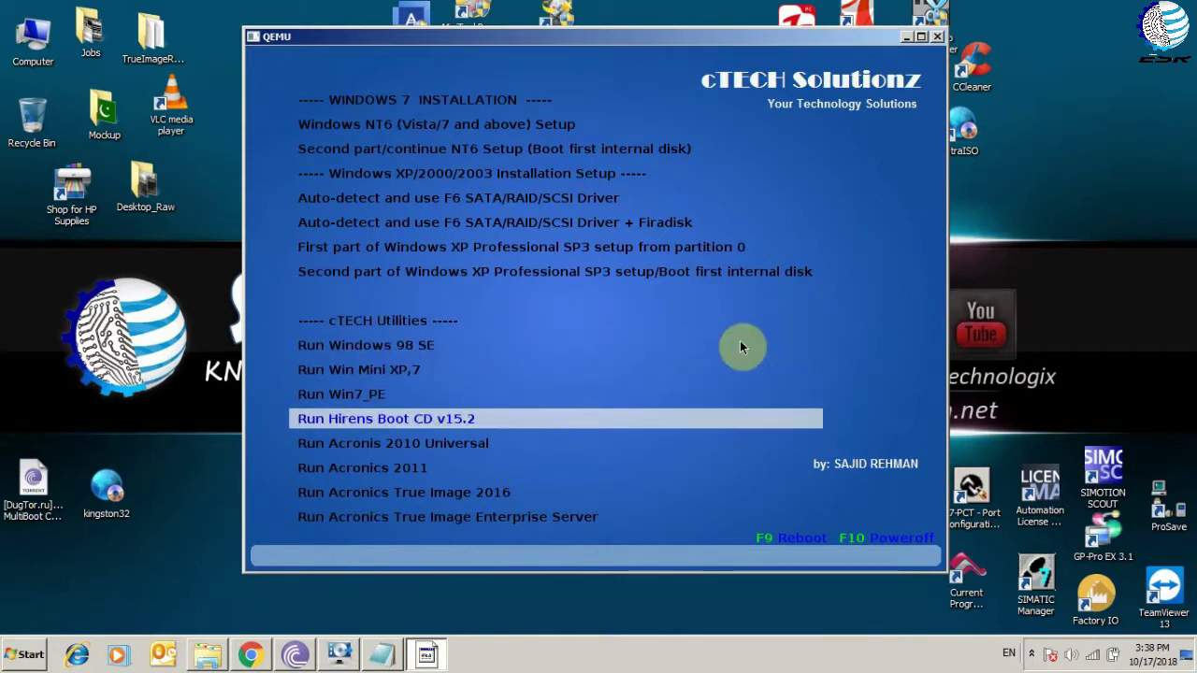
key("Down")
key("Down")
key("Down")
key("Down")
key("Down")
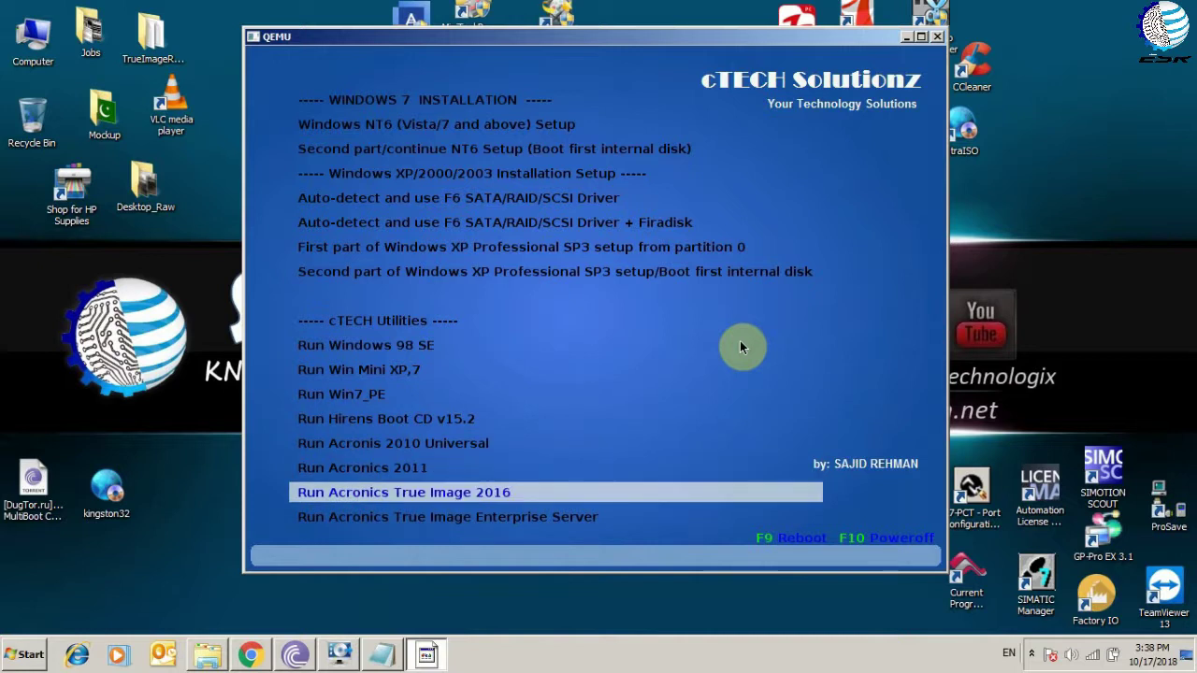
key("Down")
key("Down")
key("Down")
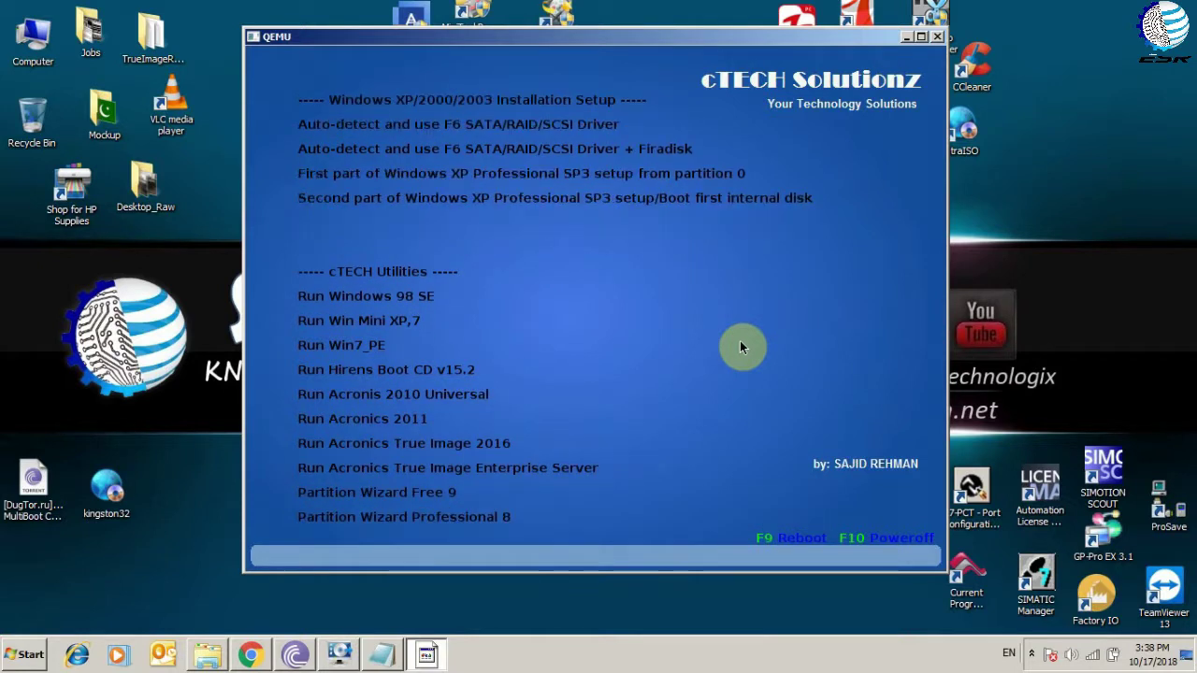
key("Down")
key("Down")
key("Down")
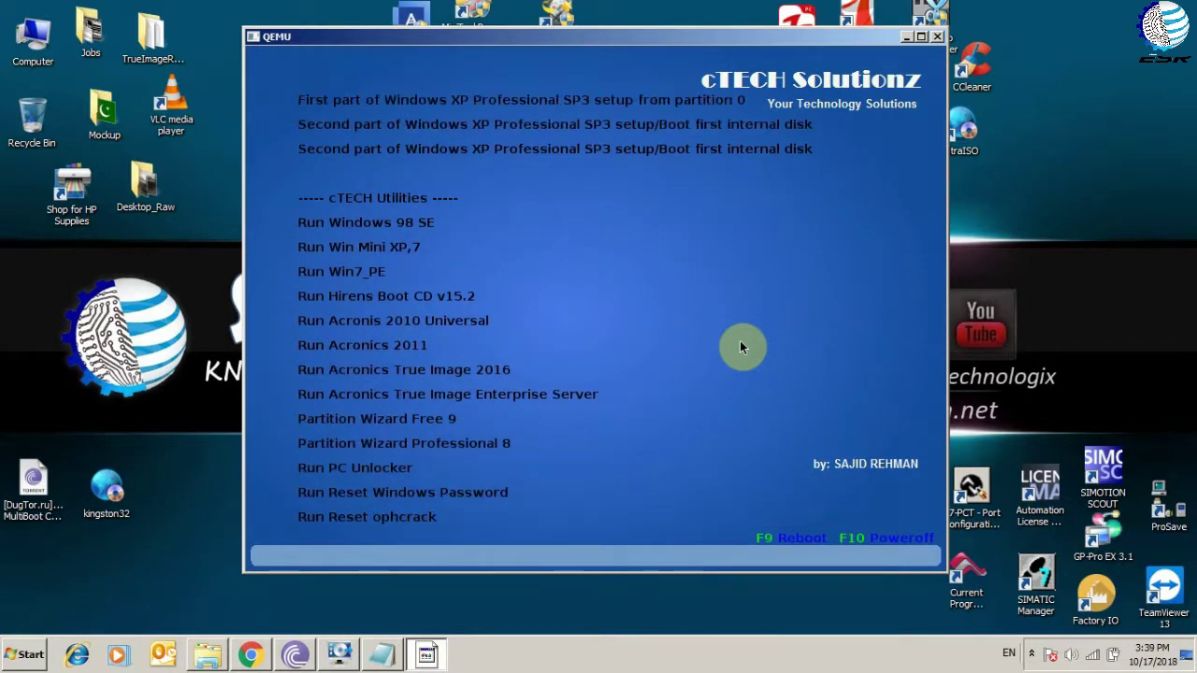
key("Down")
key("Down")
key("Down")
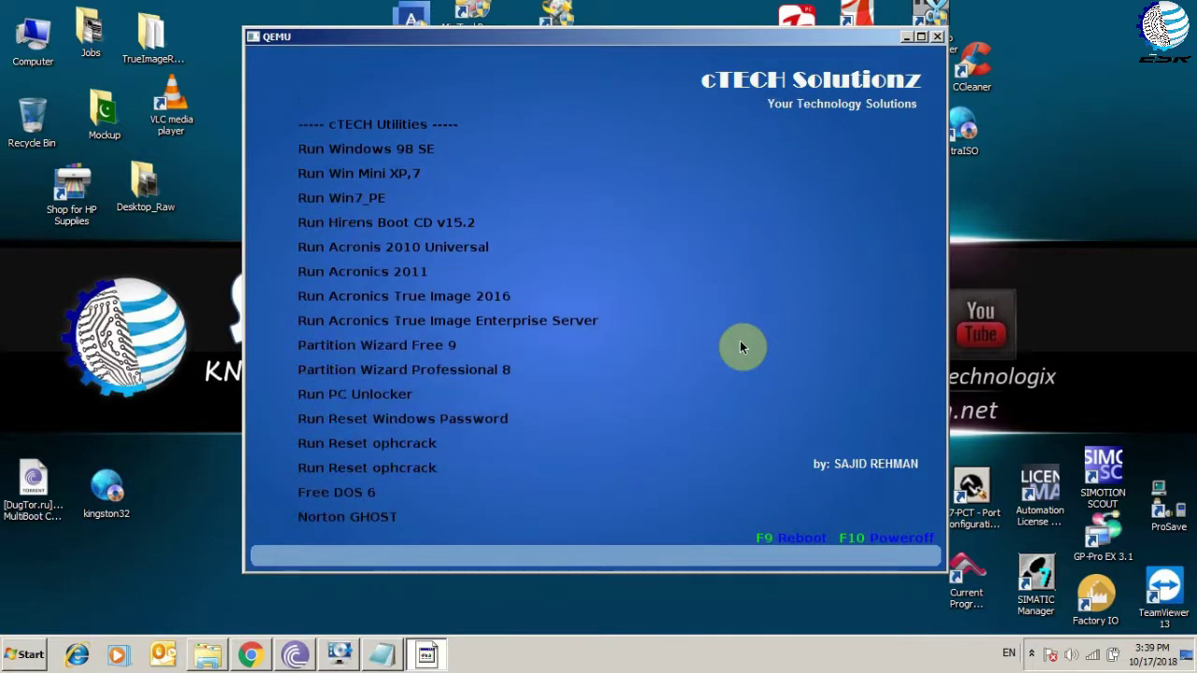
key("Down")
key("Down")
key("Down")
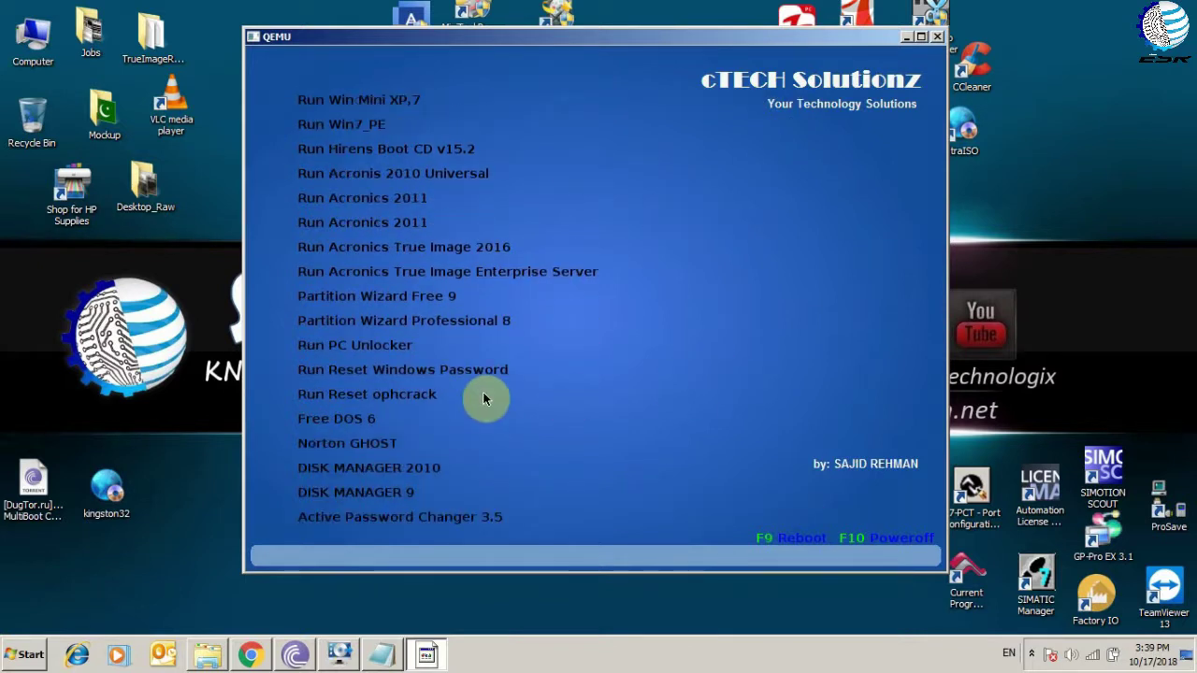
key("Down")
key("Down")
key("Down")
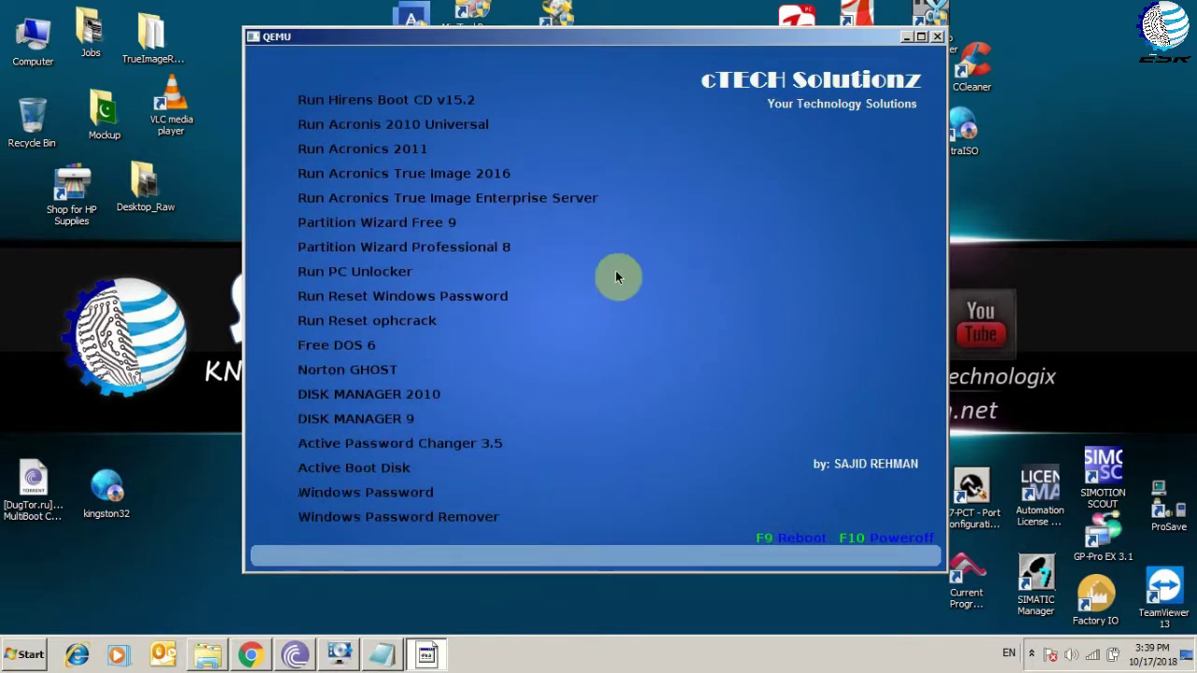
key("Down")
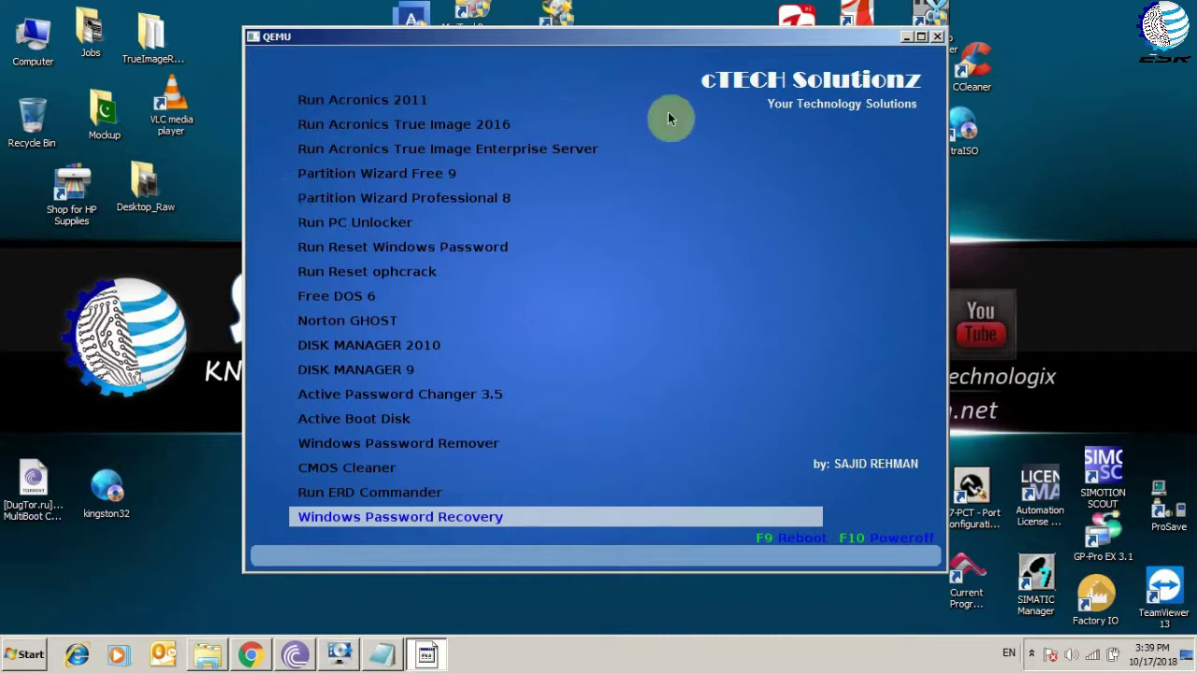
Step: Minimize the QEMU window and point out Rufus Latest Version in the Procedure note's list of required software
left_click(908, 38)
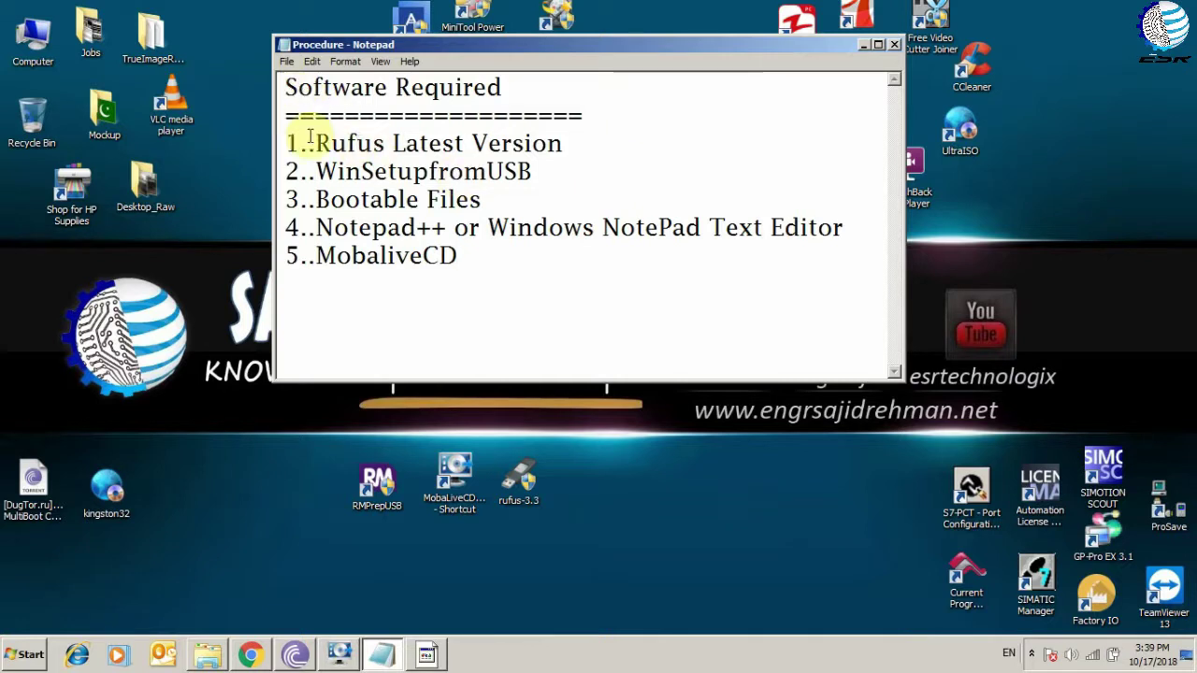
left_click_drag(316, 143, 568, 147)
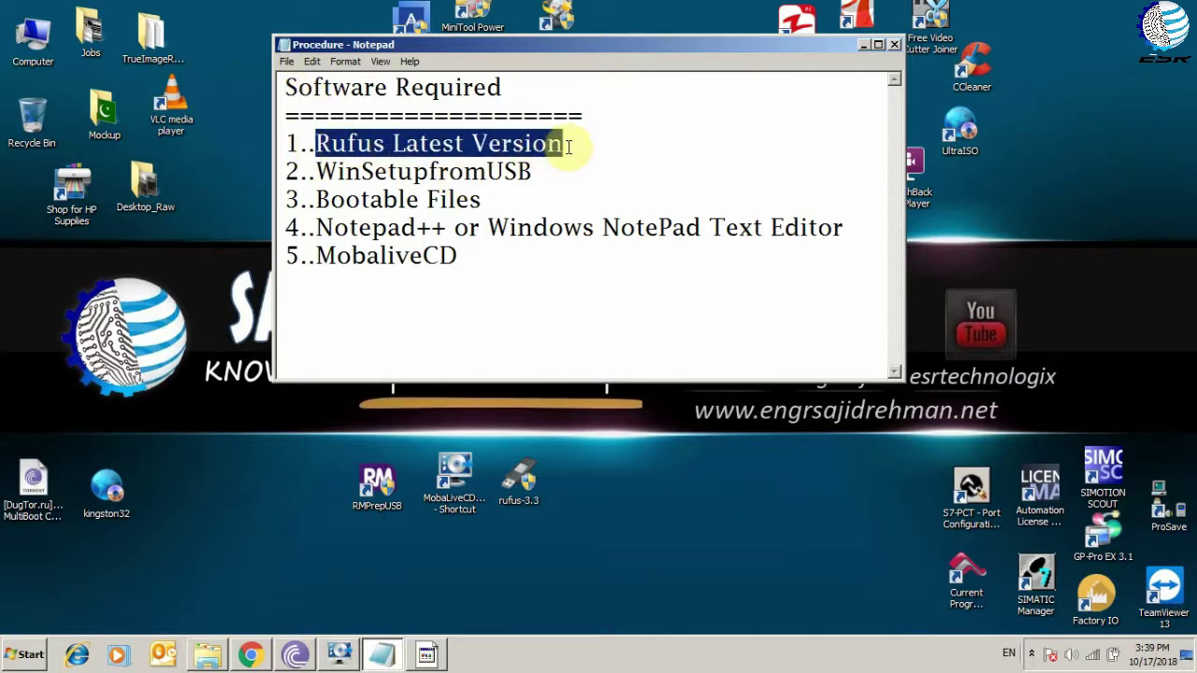
left_click(589, 150)
Step: Switch to Chrome, view the Rufus page, and search Google for "rufus" in a new tab
left_click(248, 657)
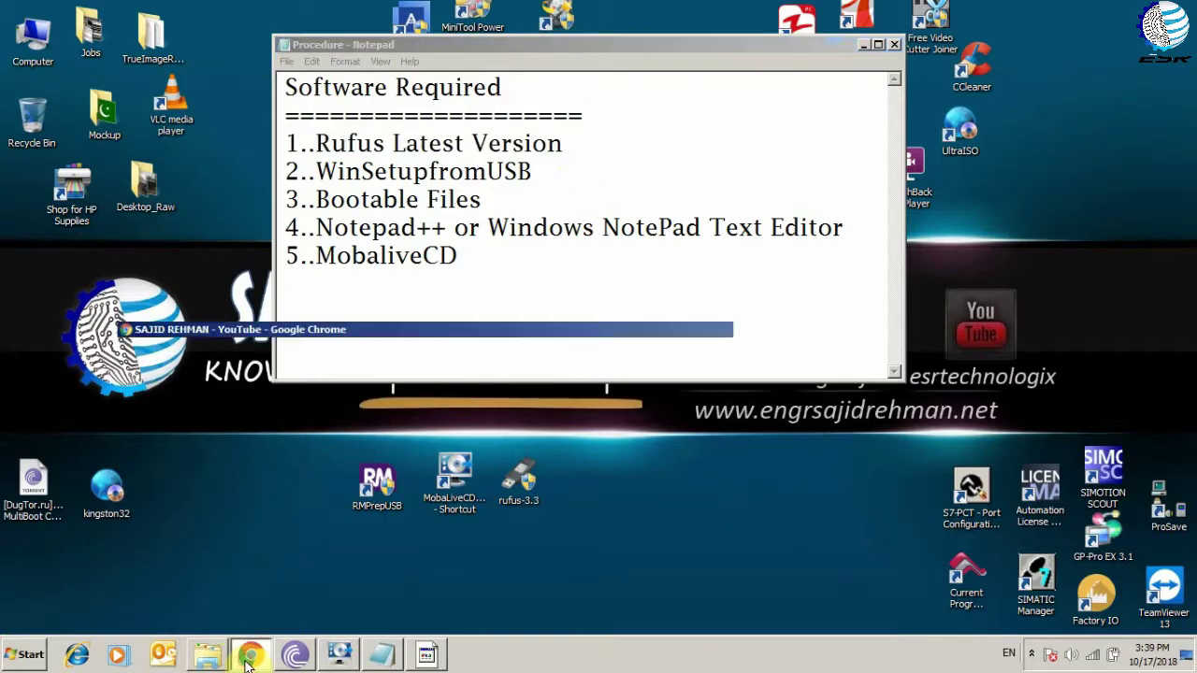
left_click(496, 15)
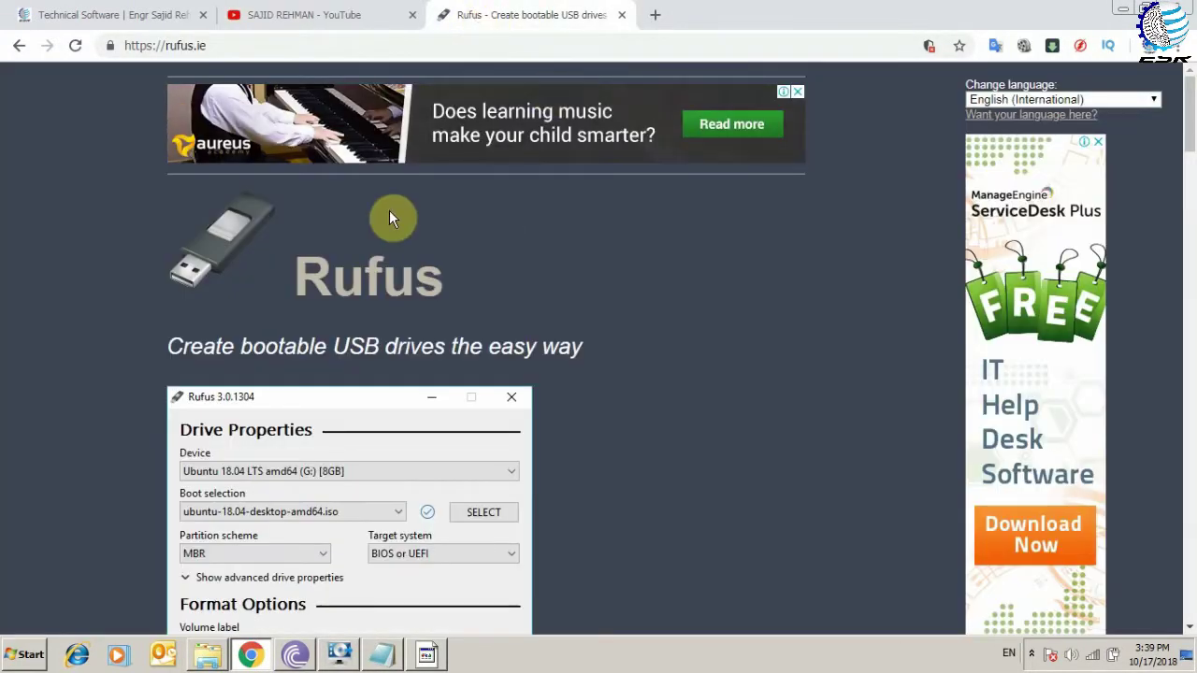
left_click(224, 45)
left_click(655, 17)
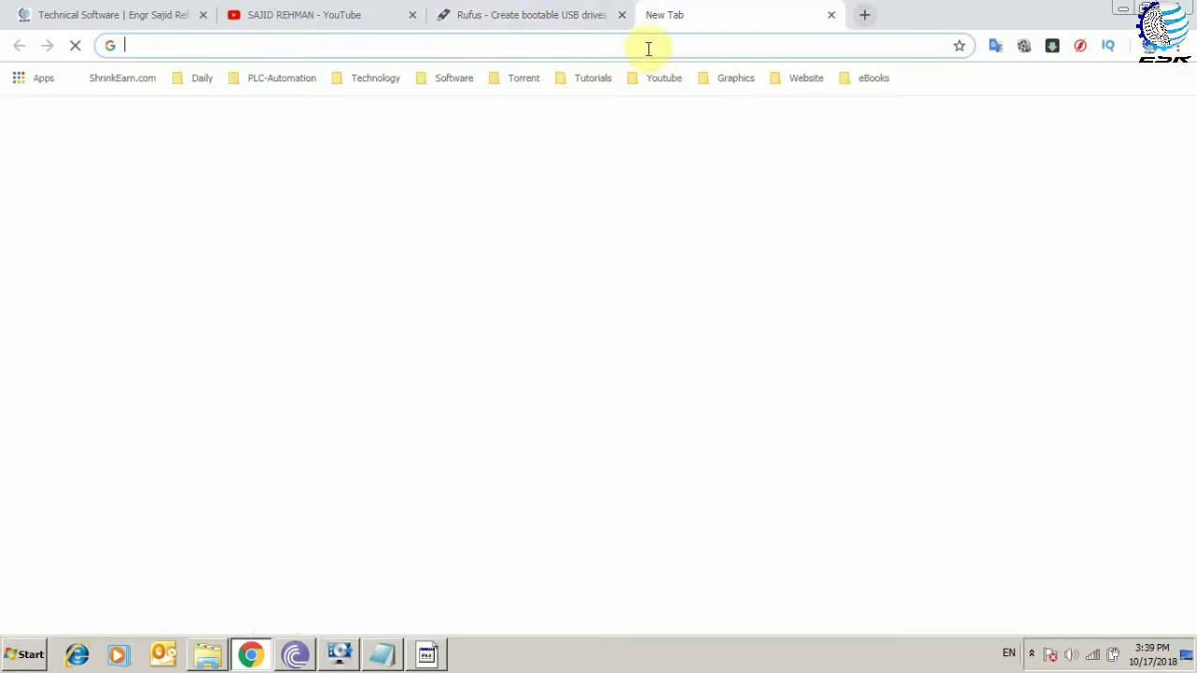
type("rufus")
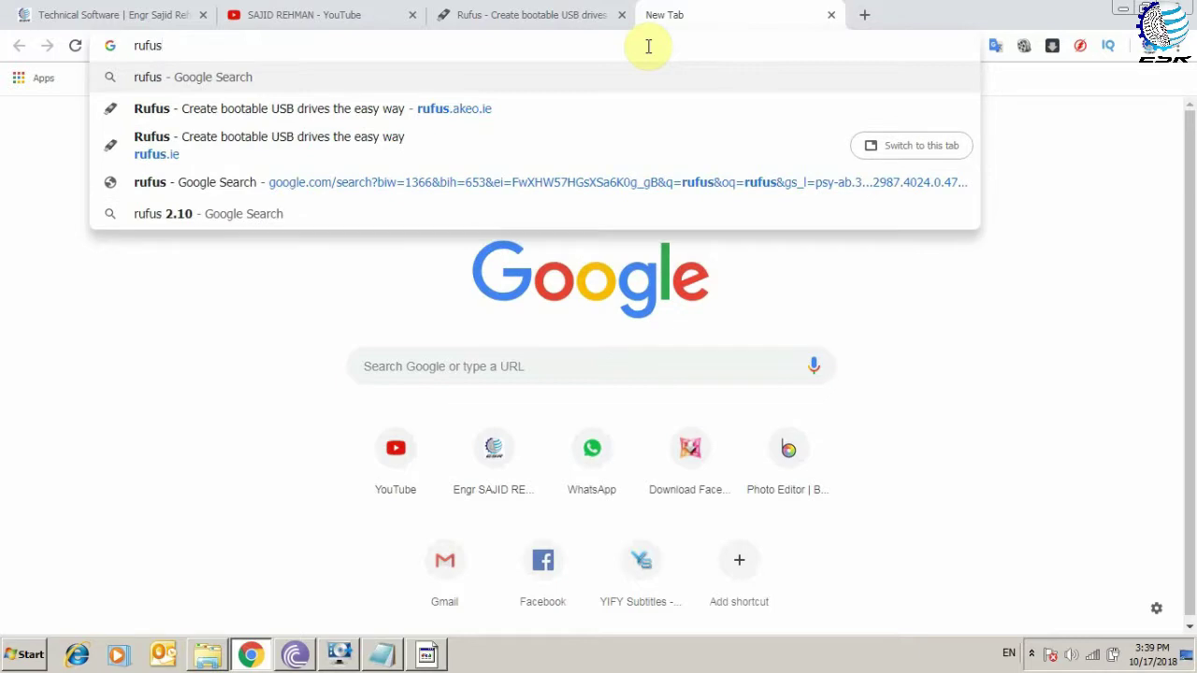
key("Return")
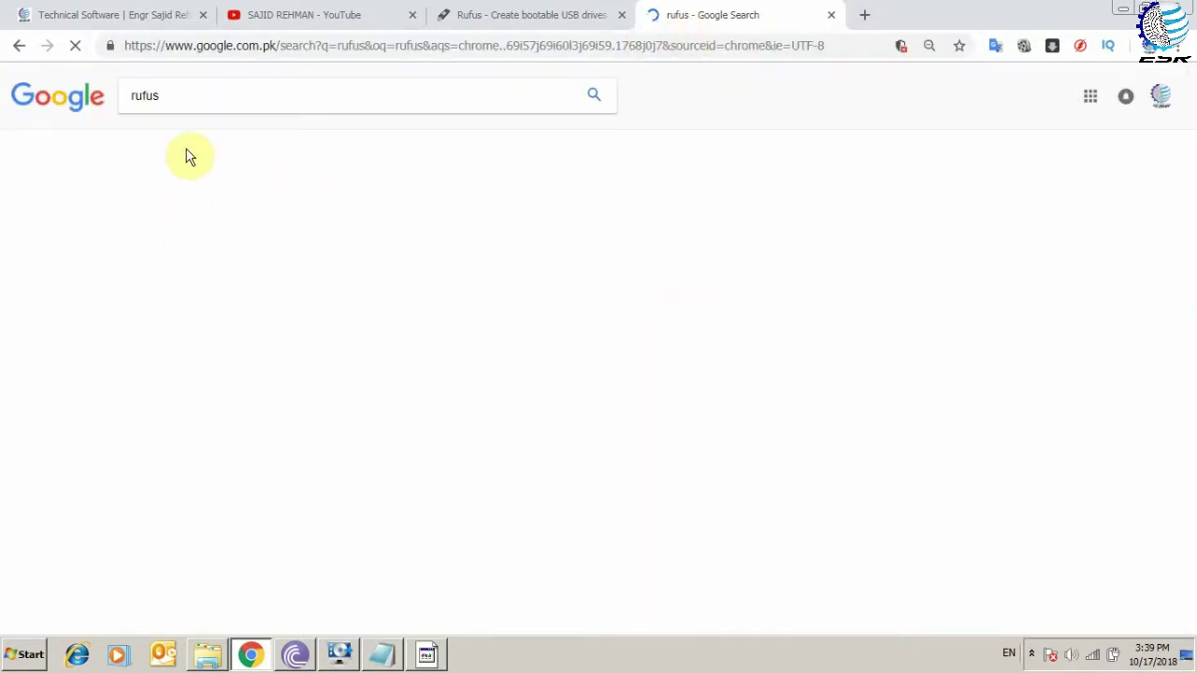
Step: Switch to the Procedure note over the Rufus page and highlight WinSetupfromUSB in the list of required software
left_click(514, 11)
left_click(710, 12)
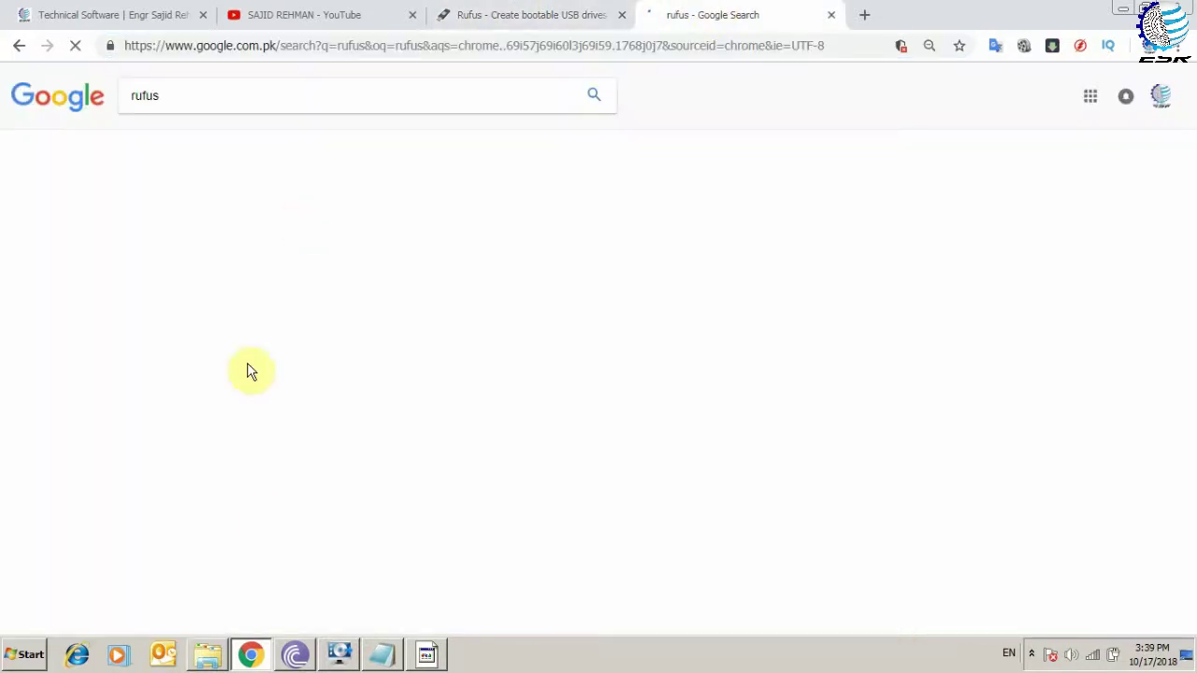
left_click(383, 657)
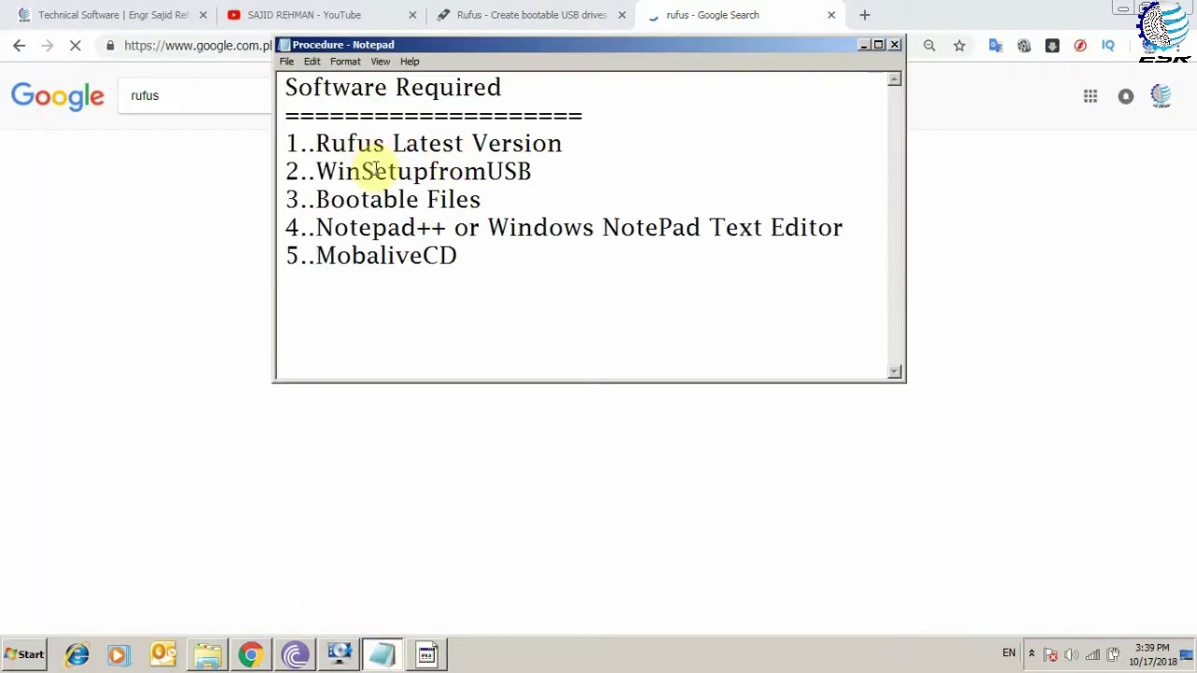
double_click(427, 170)
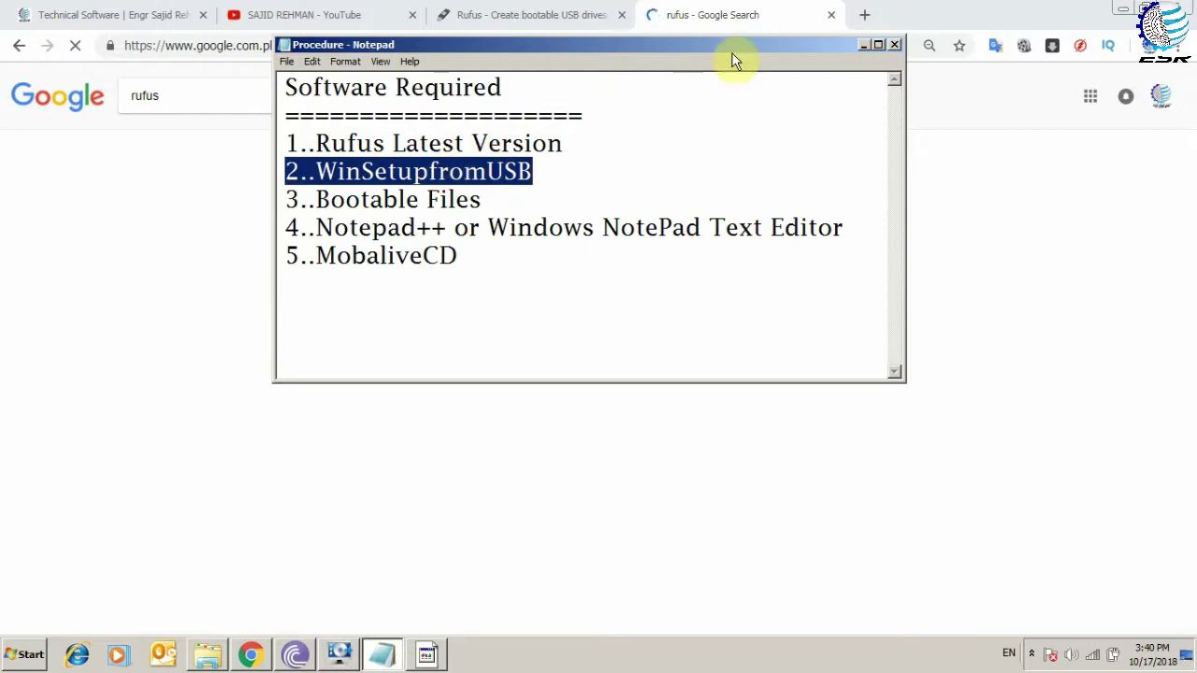
left_click(599, 15)
left_click(379, 656)
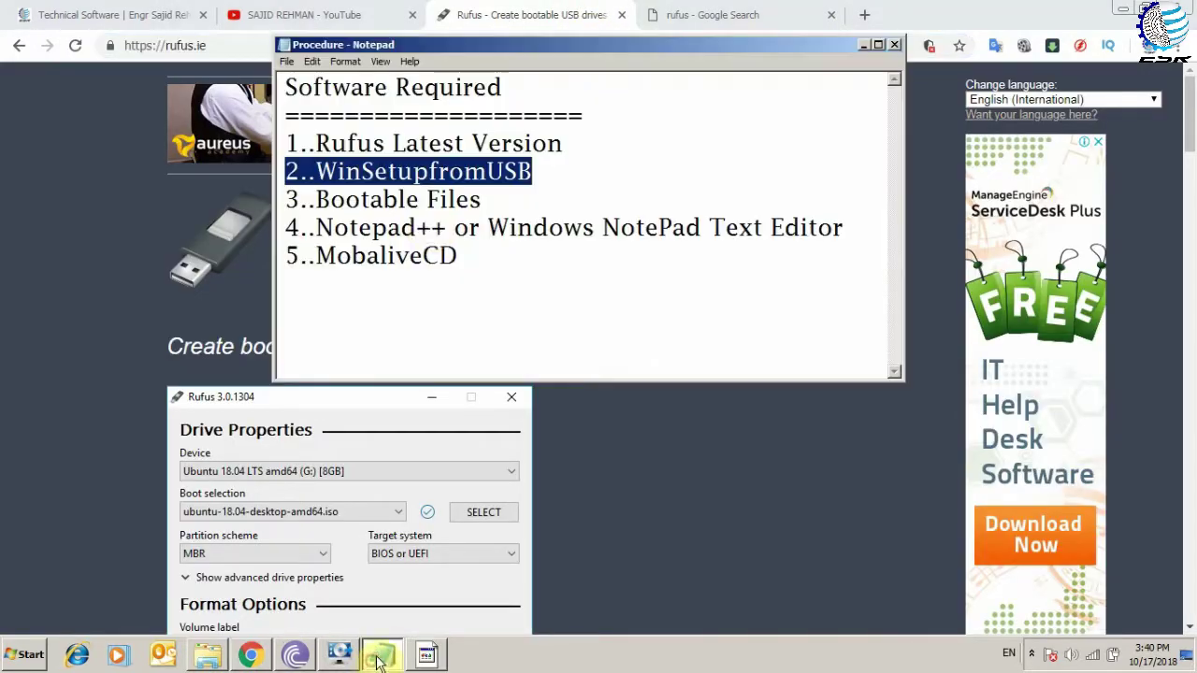
left_click(316, 171)
left_click_drag(317, 171, 534, 187)
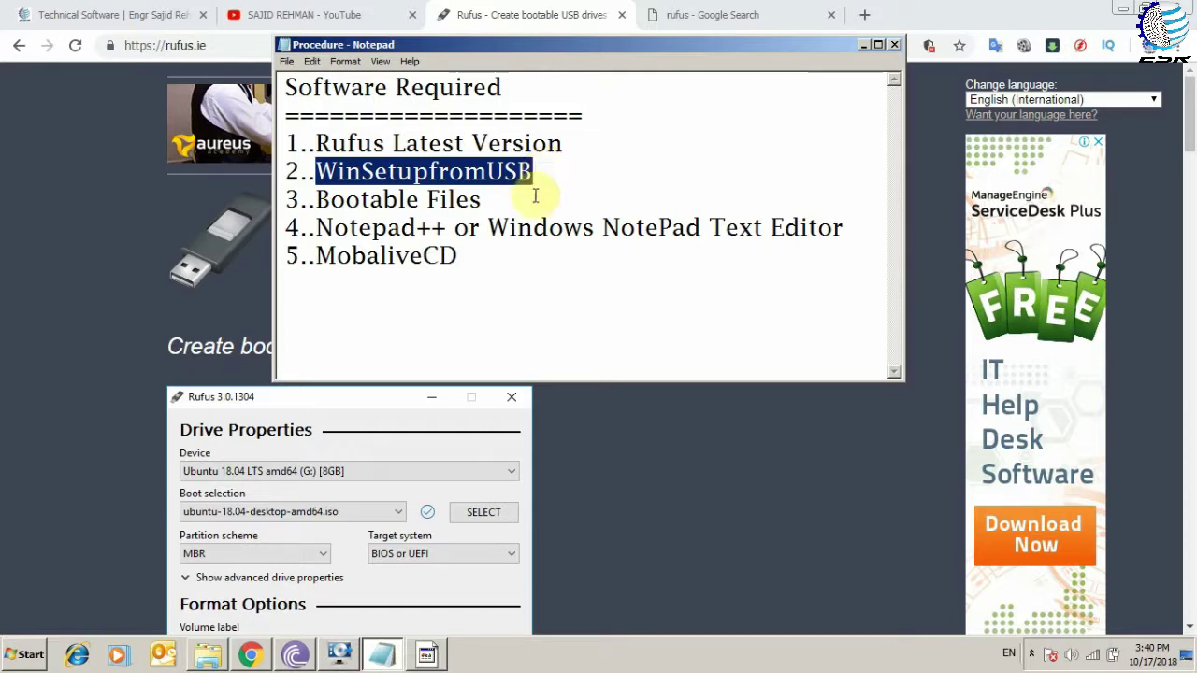
Step: Bring back the QEMU boot menu and go up from Windows Password Recovery through cTECH Utilities to the Windows NT6 setup entries
left_click(440, 658)
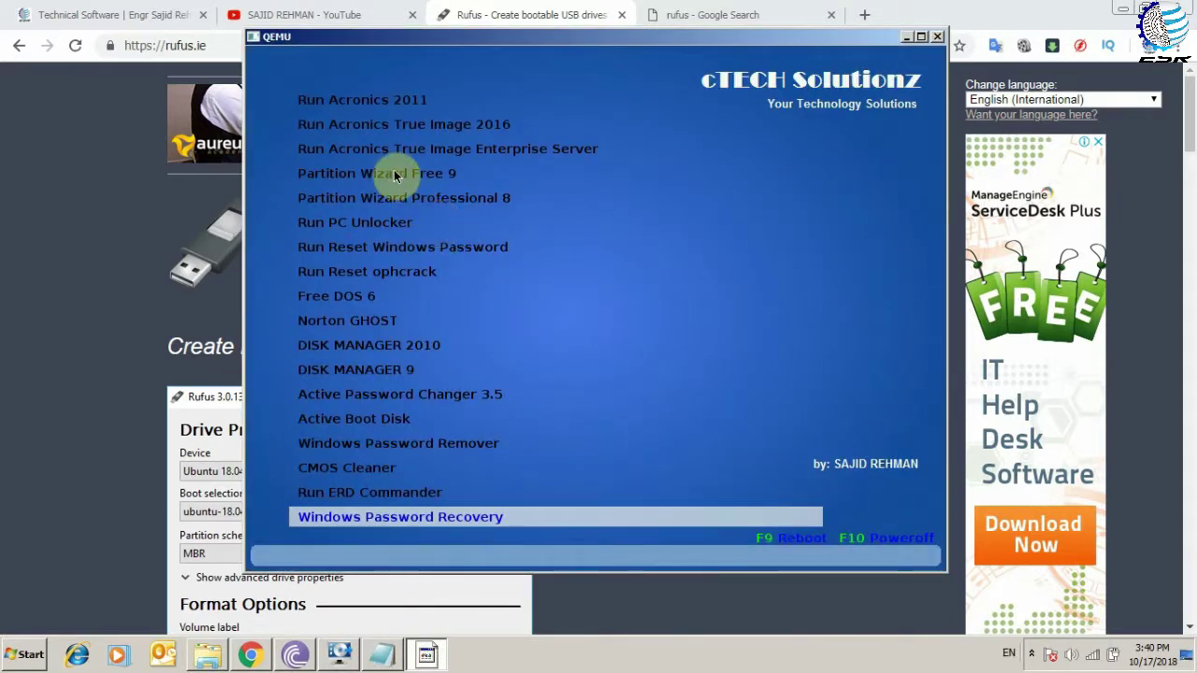
key("Up")
key("Up")
key("Up")
key("Up")
key("Up")
key("Up")
key("Up")
key("Up")
key("Up")
key("Up")
key("Up")
key("Up")
key("Up")
key("Up")
key("Up")
key("Up")
key("Up")
key("Up")
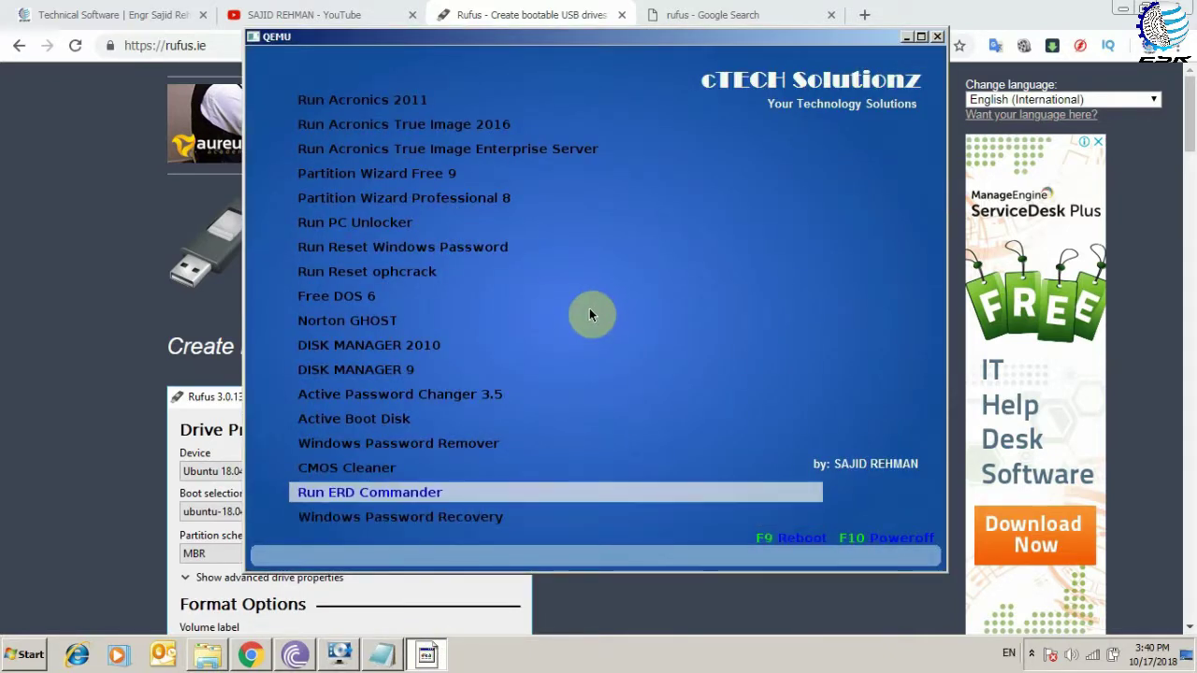
key("Up")
key("Up")
key("Up")
key("Up")
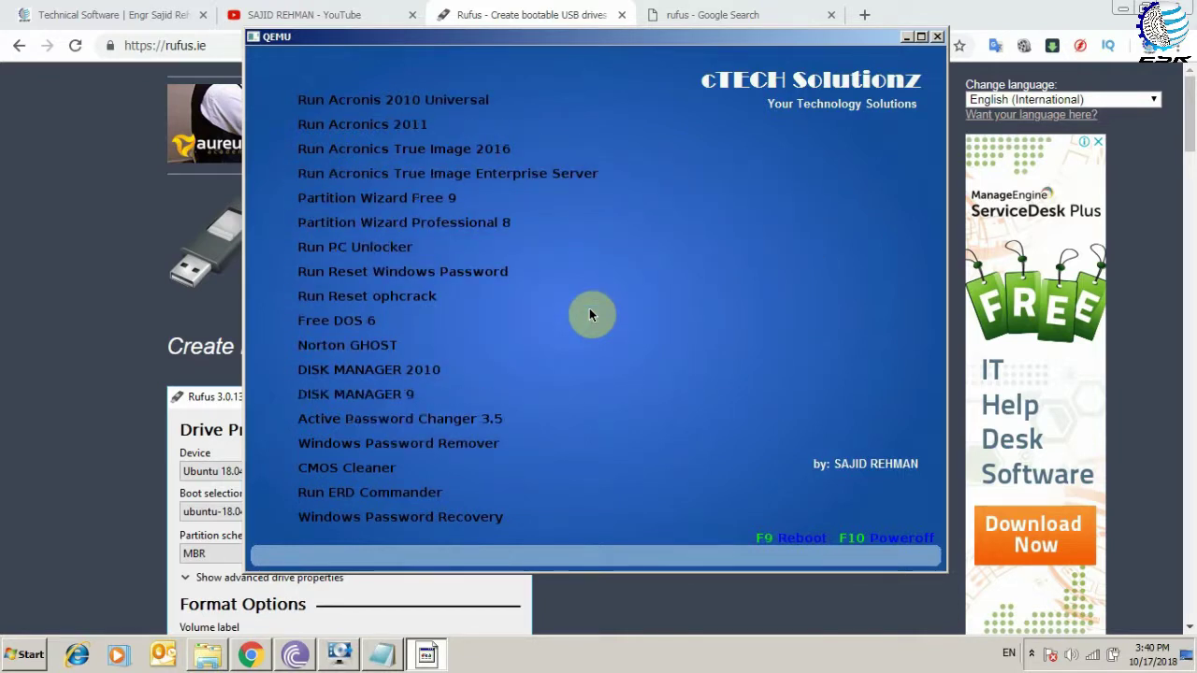
key("Up")
key("Up")
key("Up")
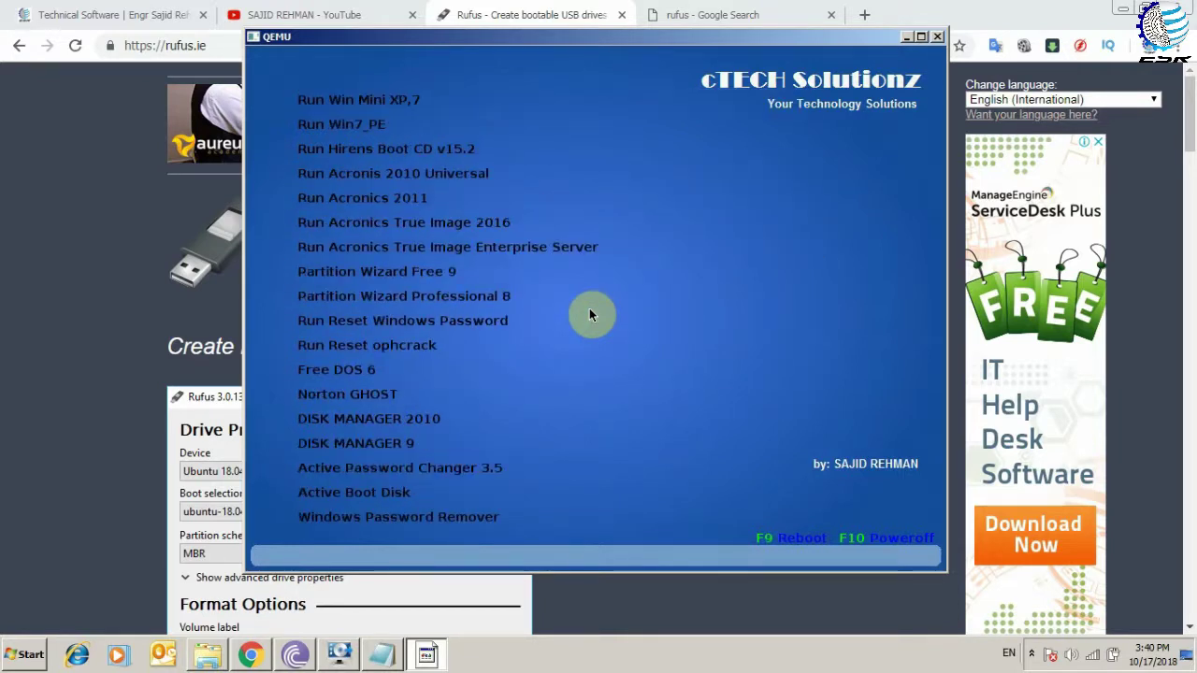
key("Up")
key("Up")
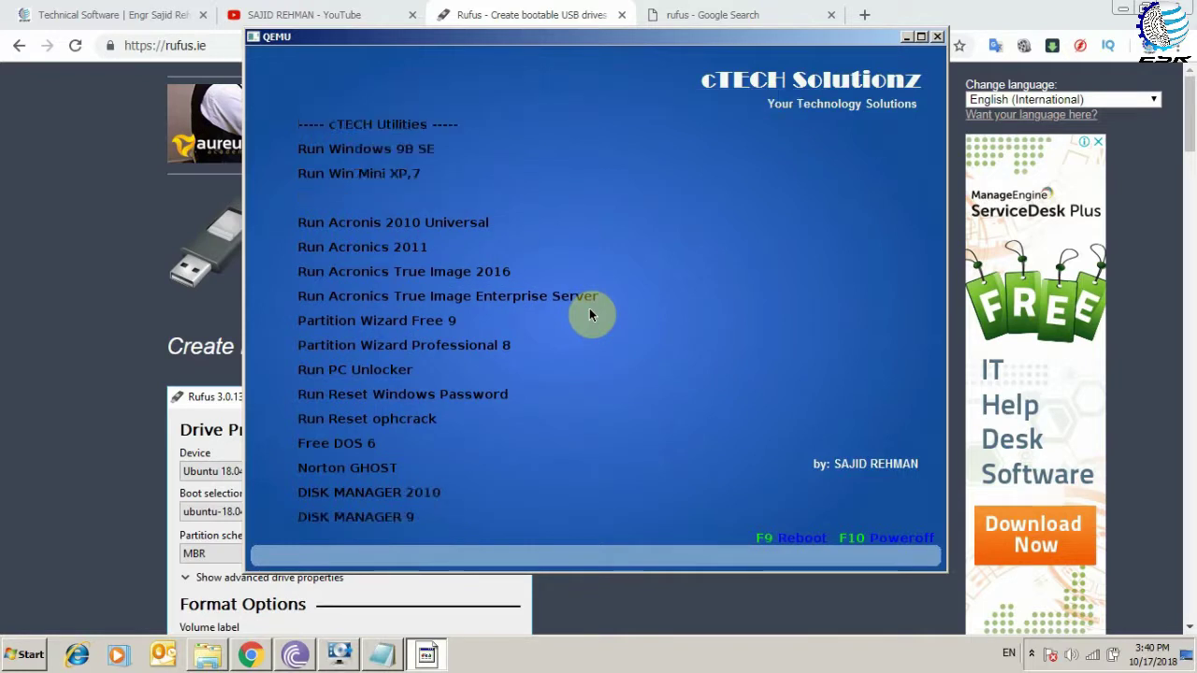
key("Up")
key("Up")
key("Up")
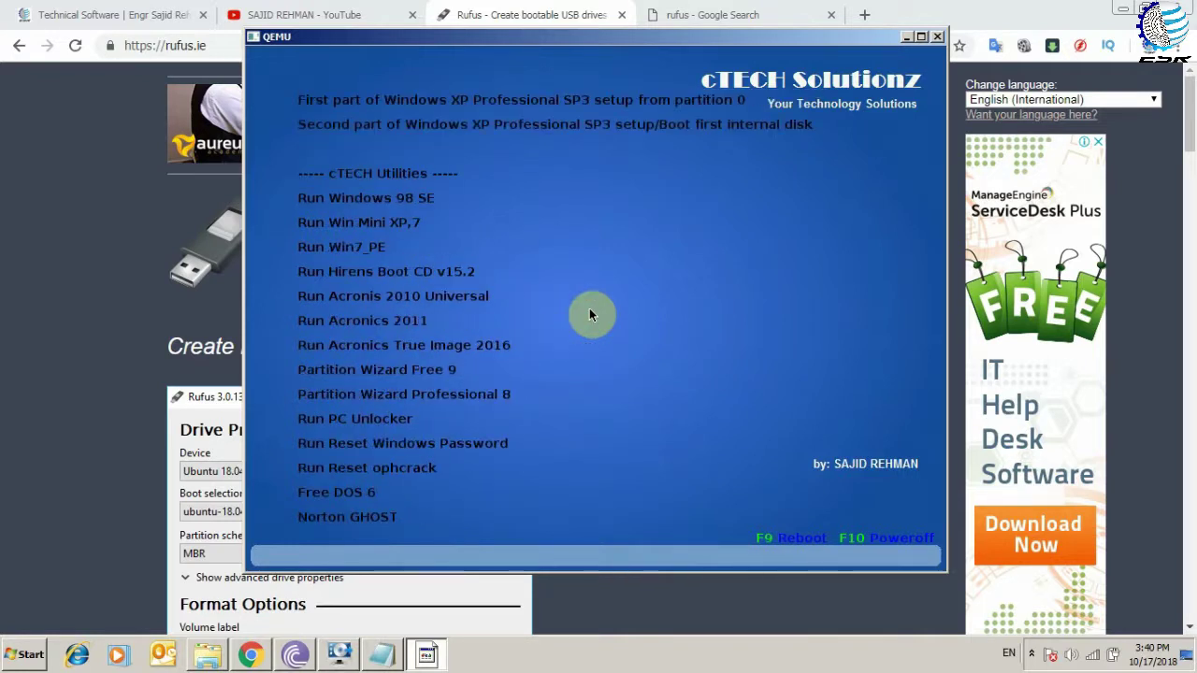
key("Up")
key("Up")
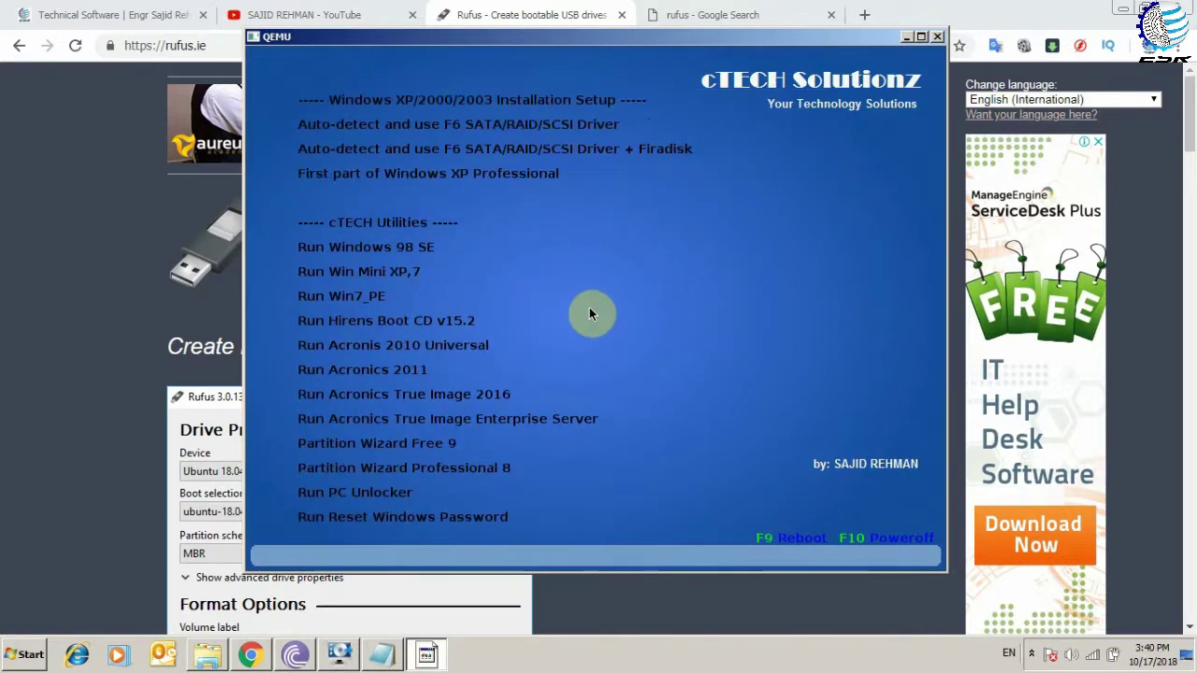
key("Up")
key("Up")
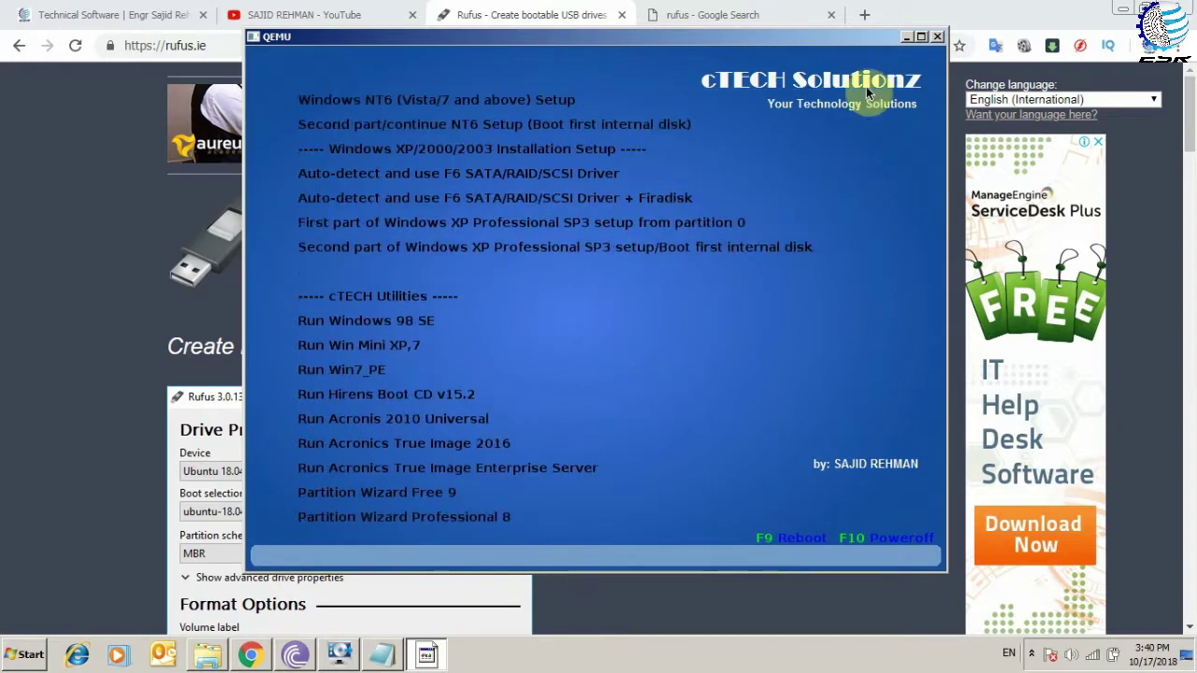
Step: Minimize the QEMU window and highlight Bootable Files in the Procedure note's list of required software
left_click(906, 37)
left_click(484, 199)
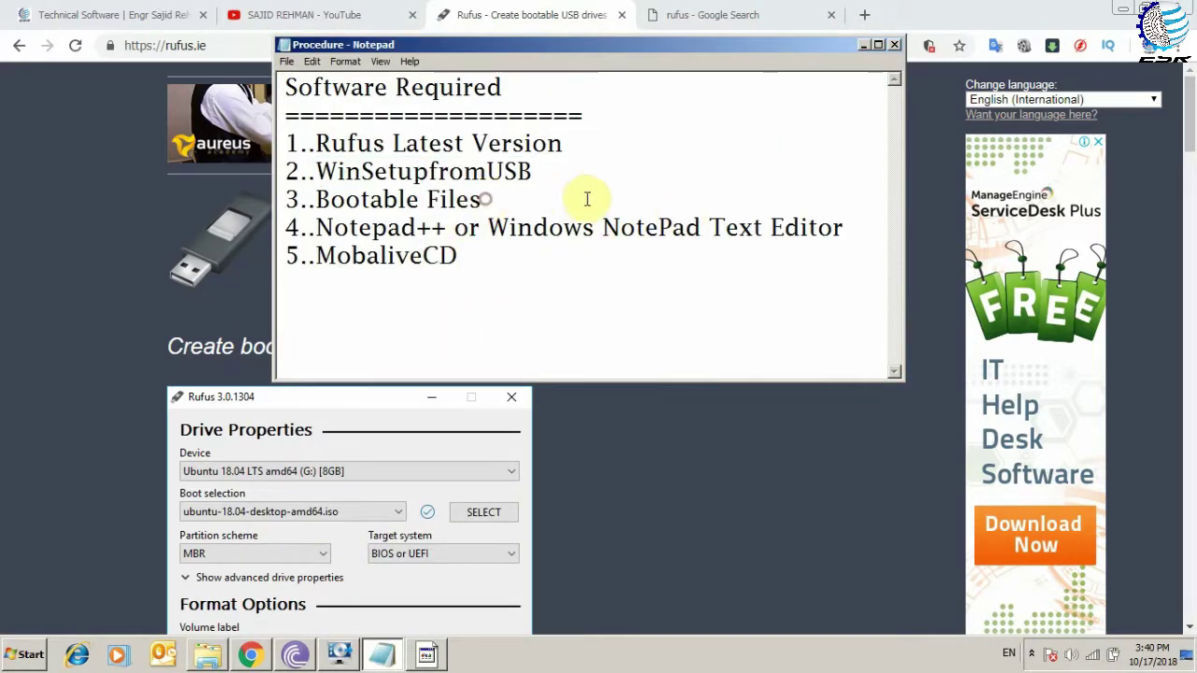
left_click_drag(319, 199, 493, 196)
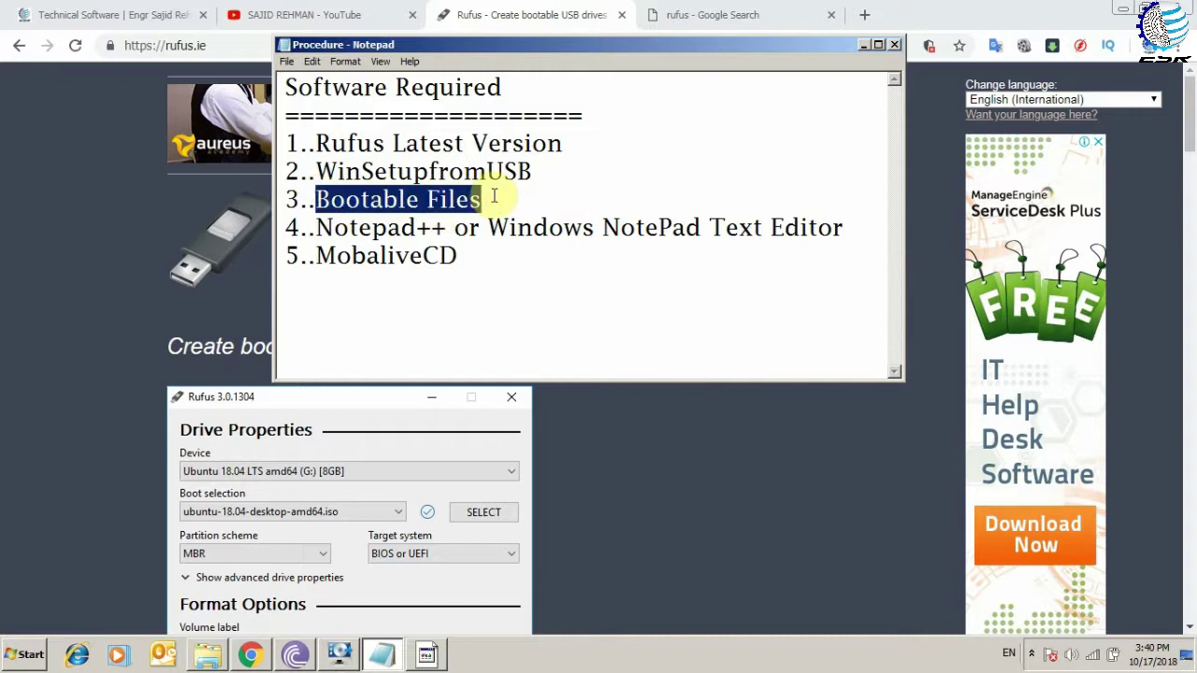
mouse_move(494, 196)
left_mouse_down()
mouse_move(355, 200)
mouse_move(507, 200)
left_mouse_up()
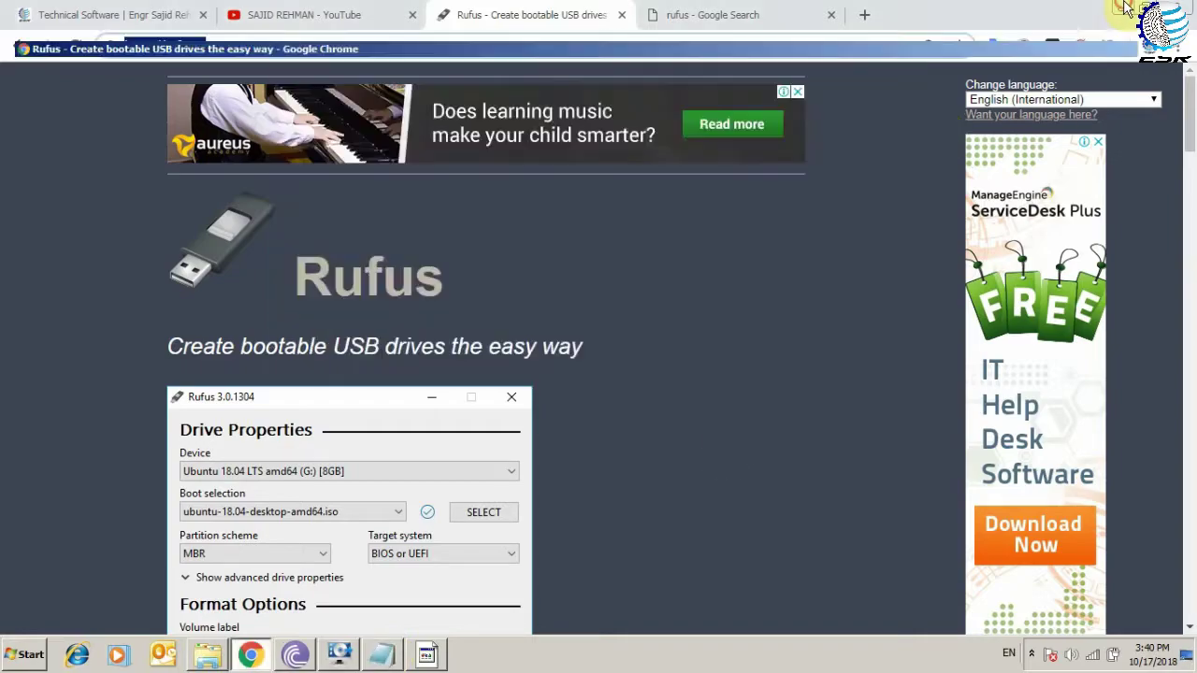
Step: Clear the open windows off the desktop, open Computer, and point out the KINGSTON (K:) USB drive
left_click_drag(655, 44, 861, 44)
left_click(861, 45)
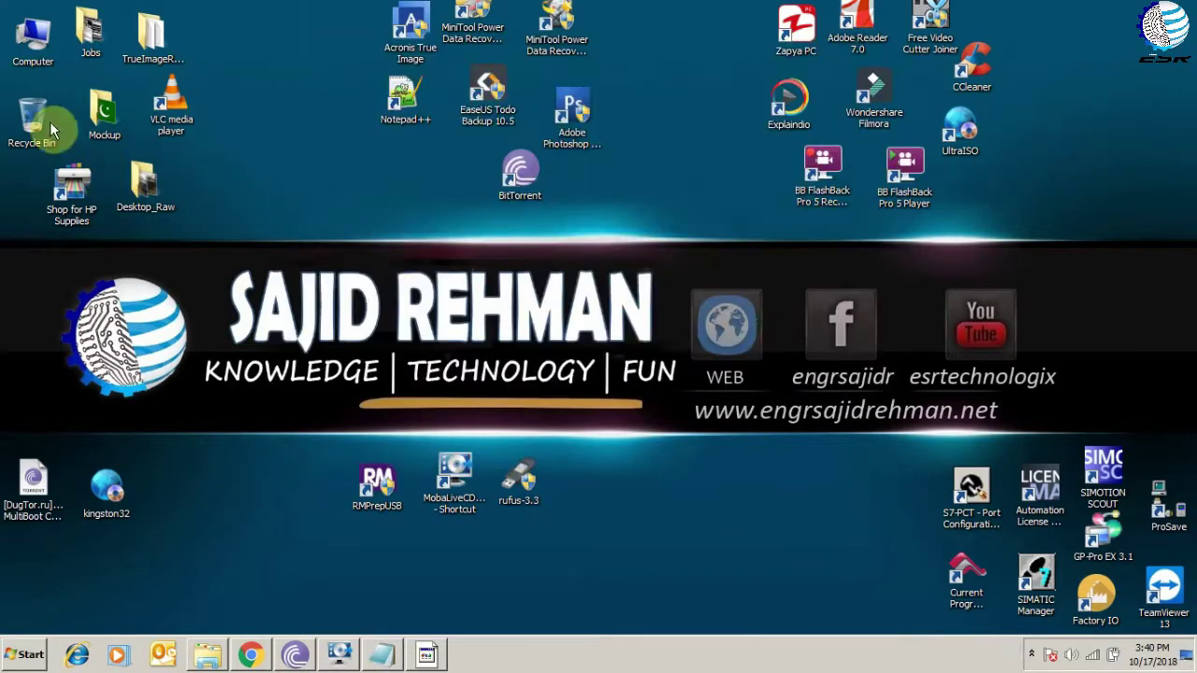
double_click(37, 34)
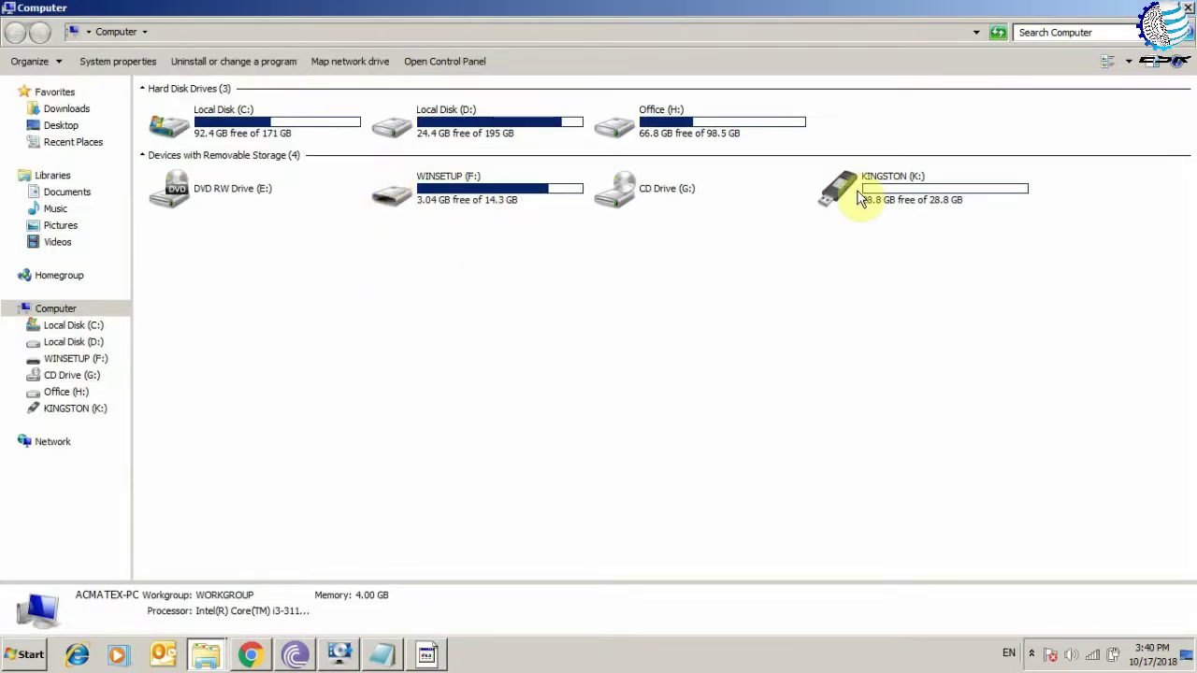
left_click(828, 192)
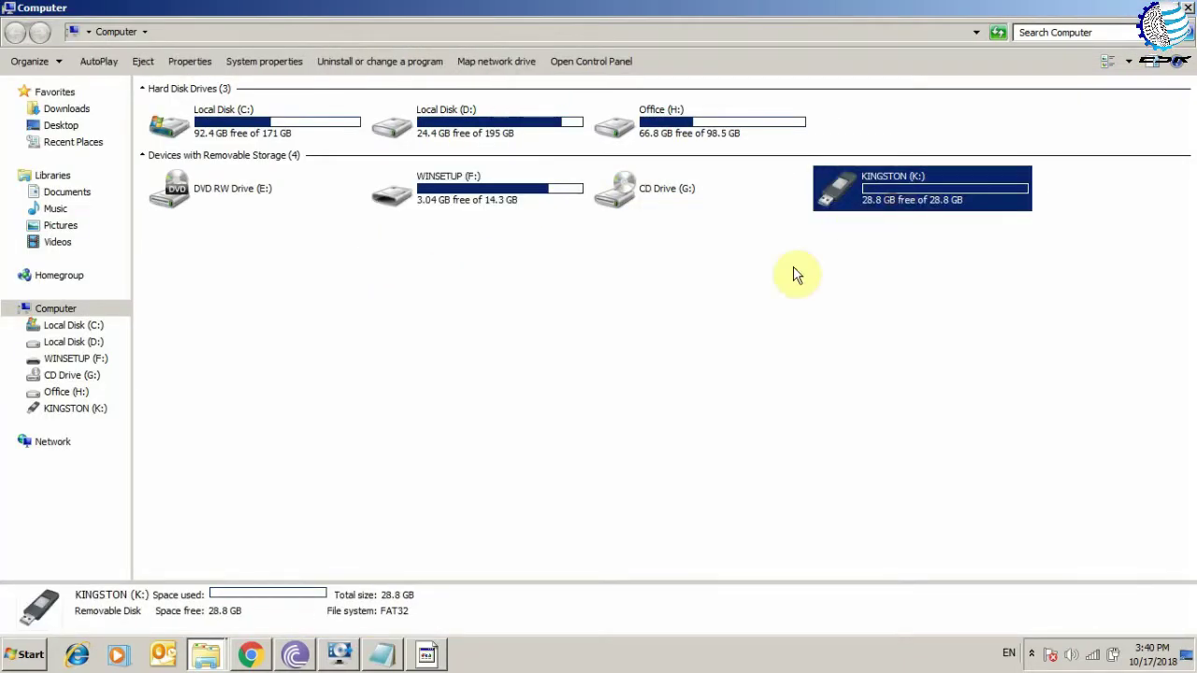
left_click(737, 322)
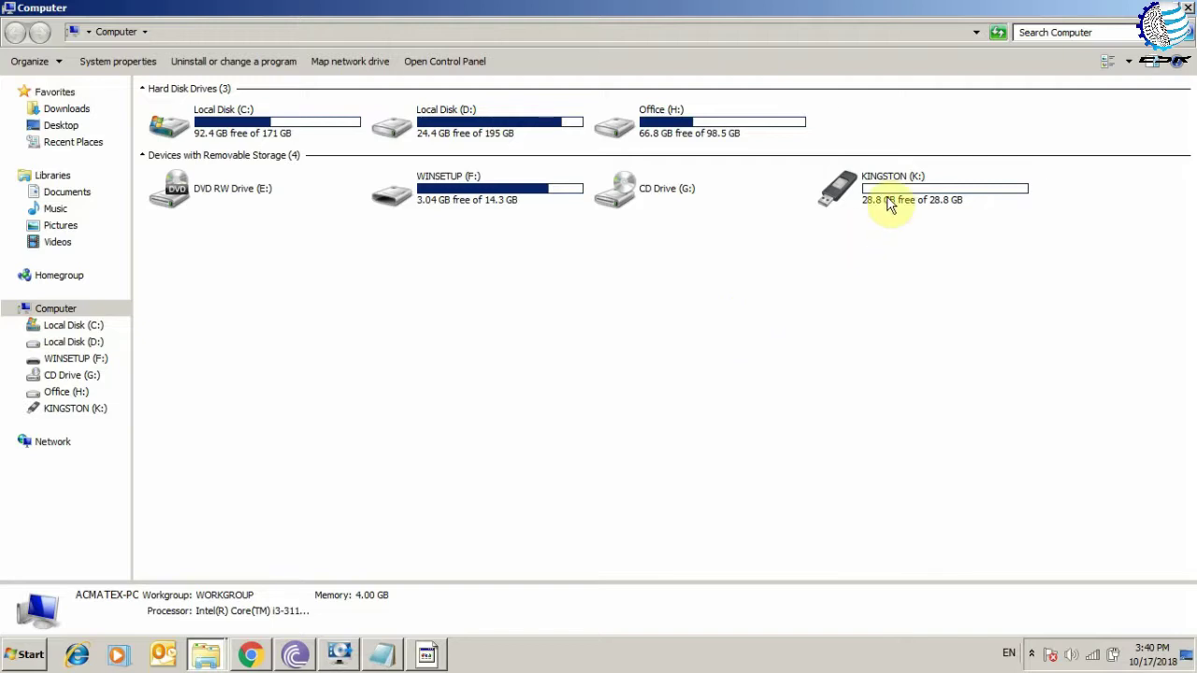
Step: Open the WINSETUP (F:) drive, look through its boot folders and files, and return to Computer
left_click(483, 206)
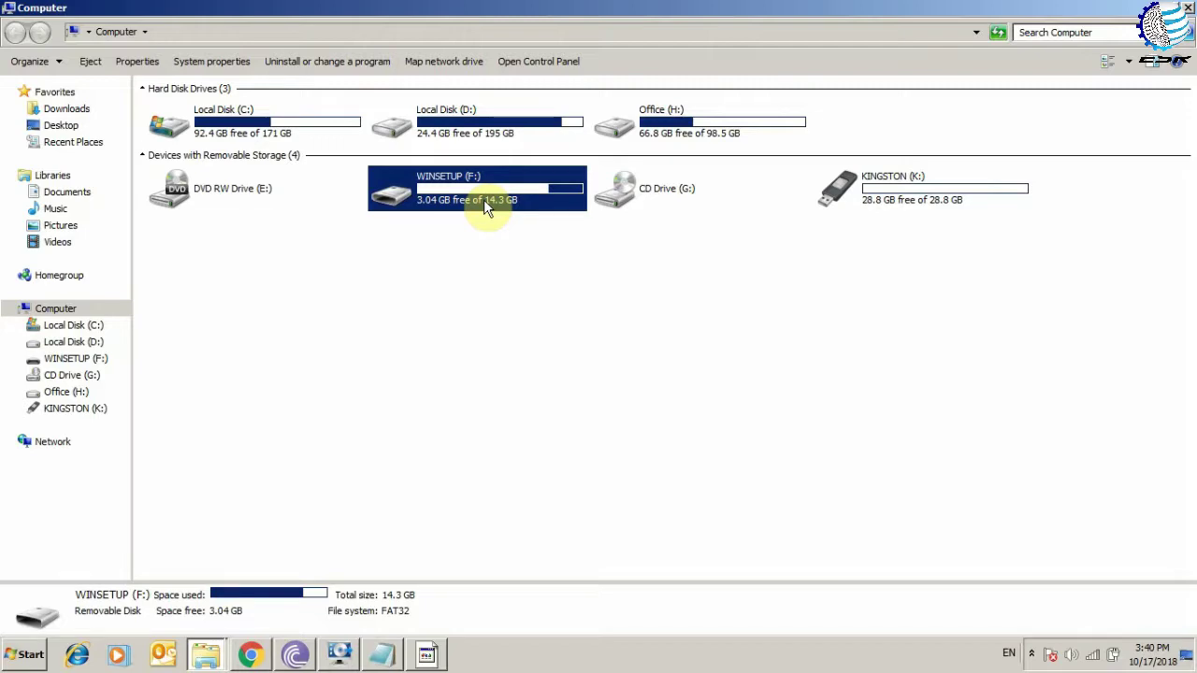
double_click(483, 205)
scroll(294, 142, "down", 7)
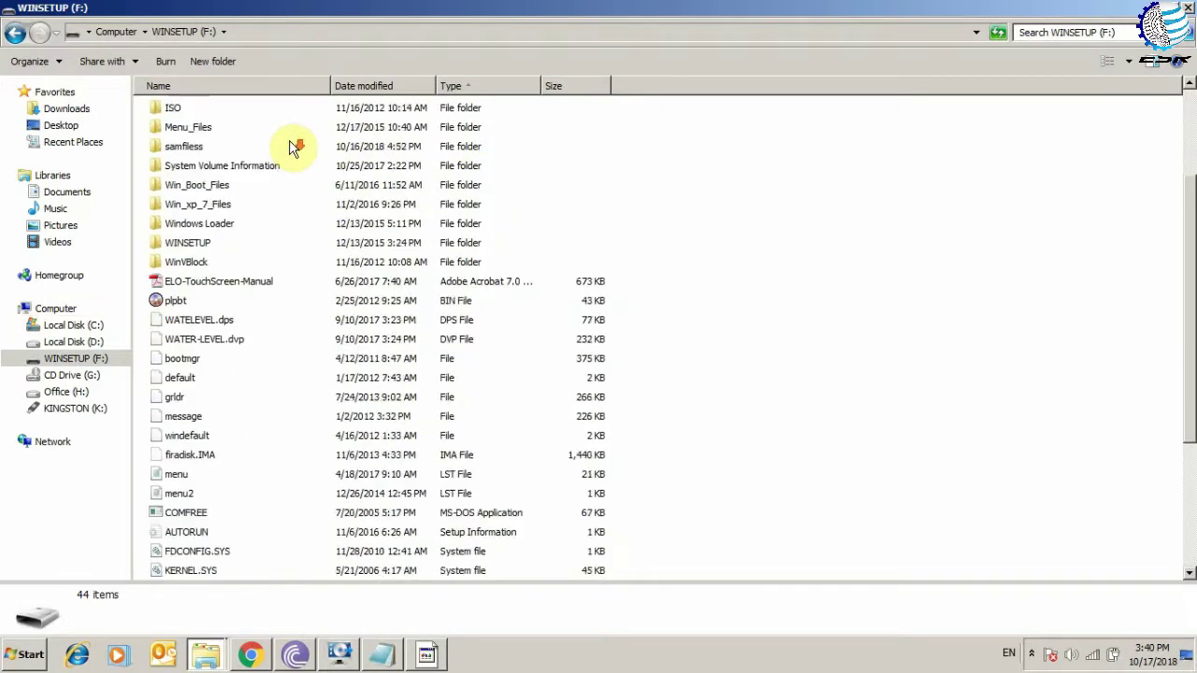
scroll(294, 427, "up", 7)
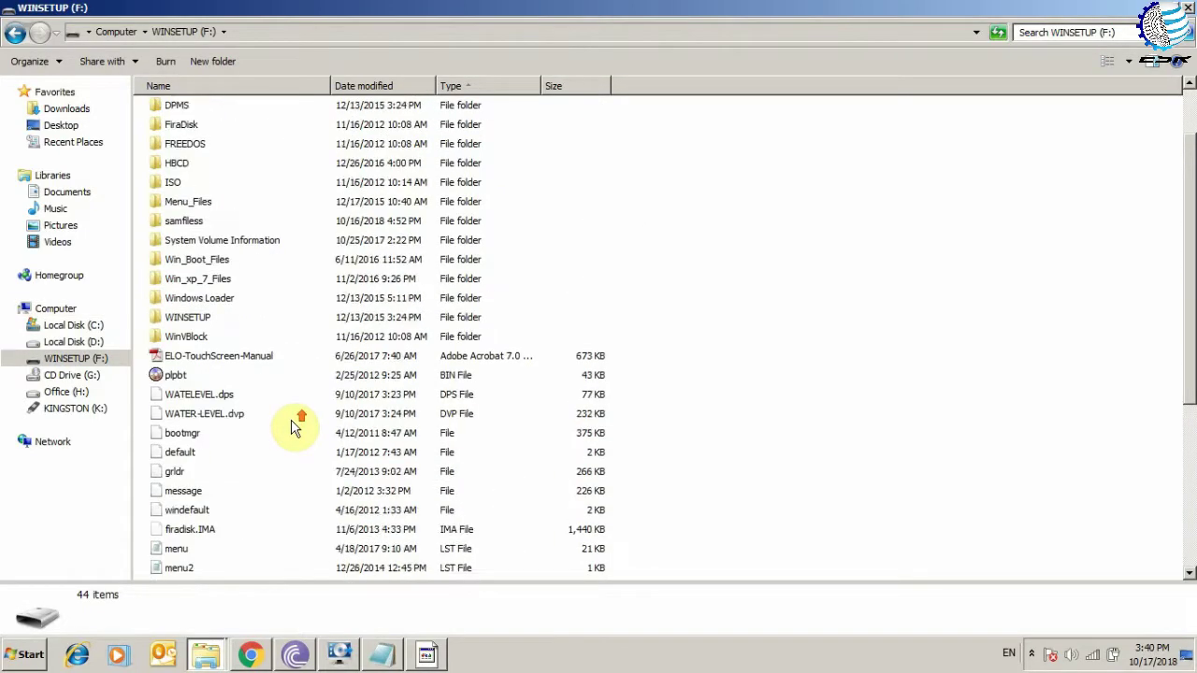
left_click(14, 33)
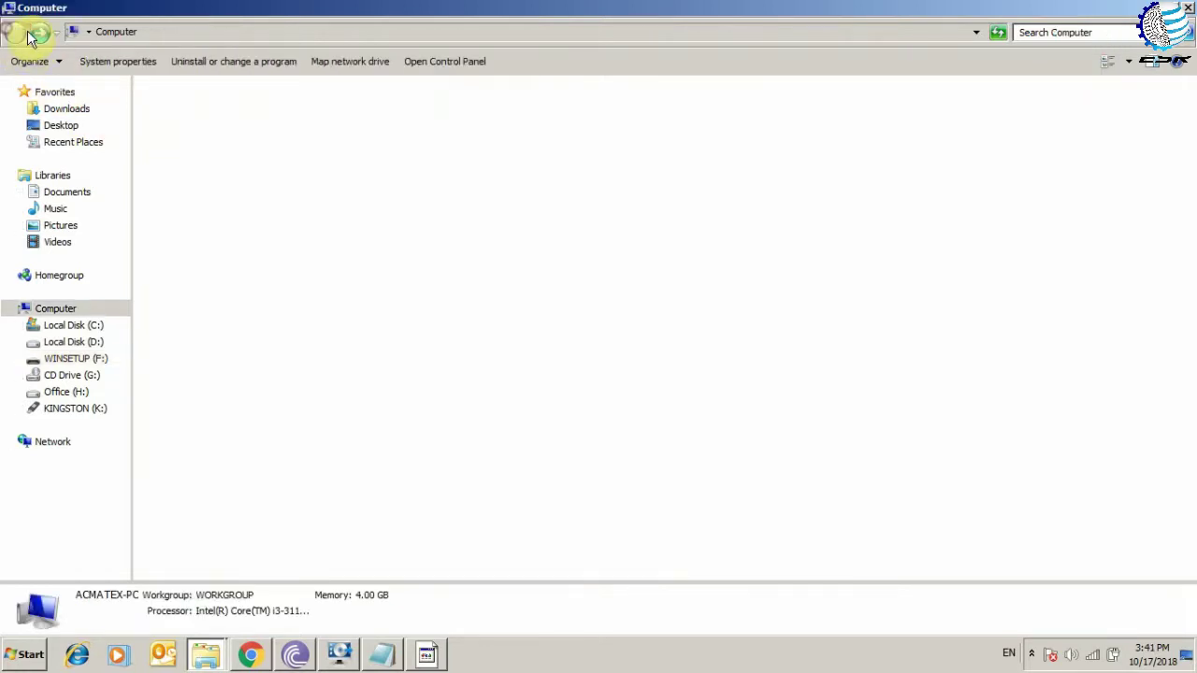
Step: Open the KINGSTON (K:) drive to check its contents and return to the list of drives
double_click(882, 190)
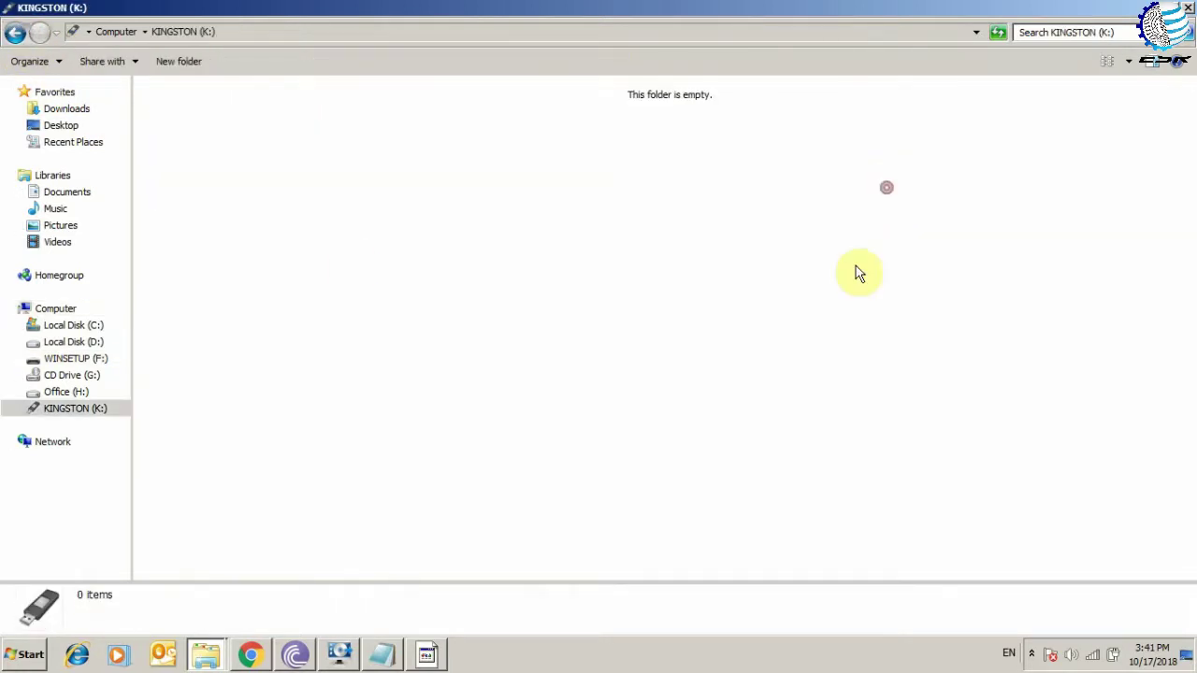
left_click(14, 32)
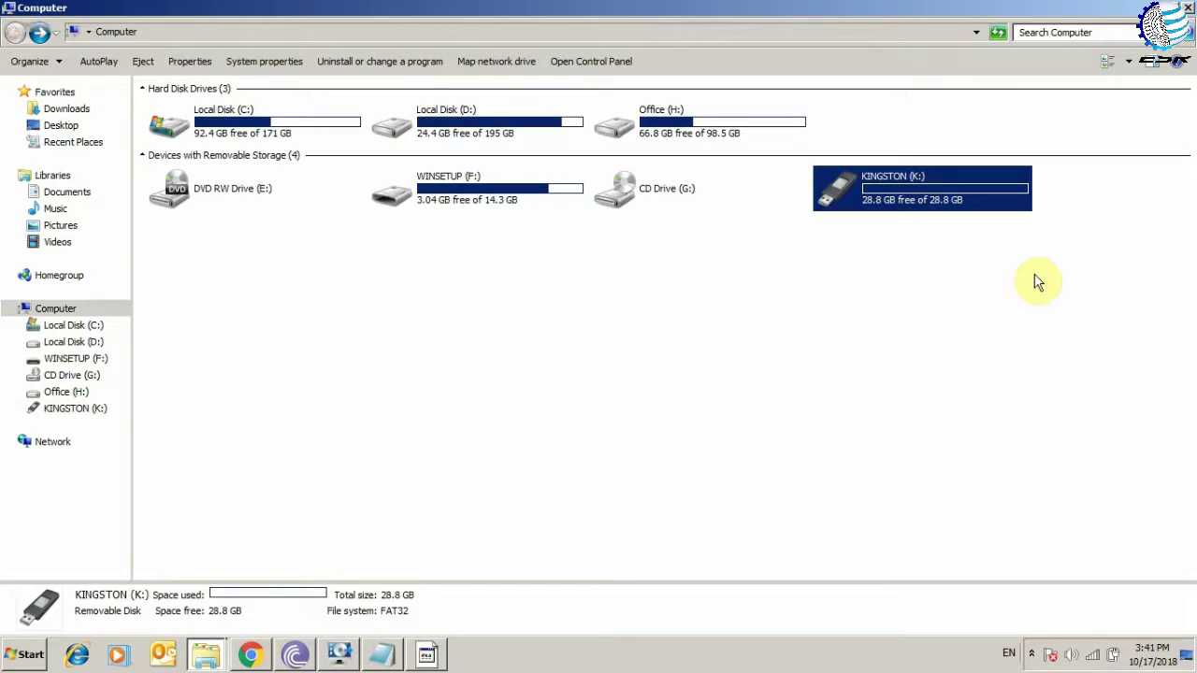
left_click(606, 350)
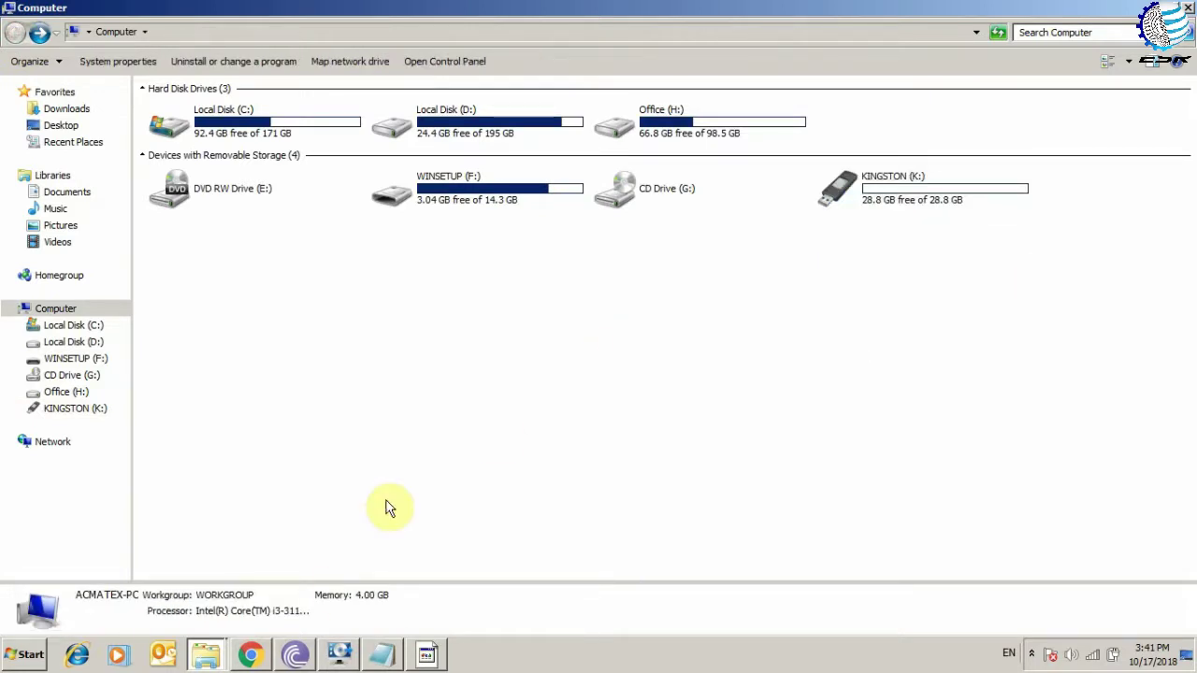
left_click(211, 655)
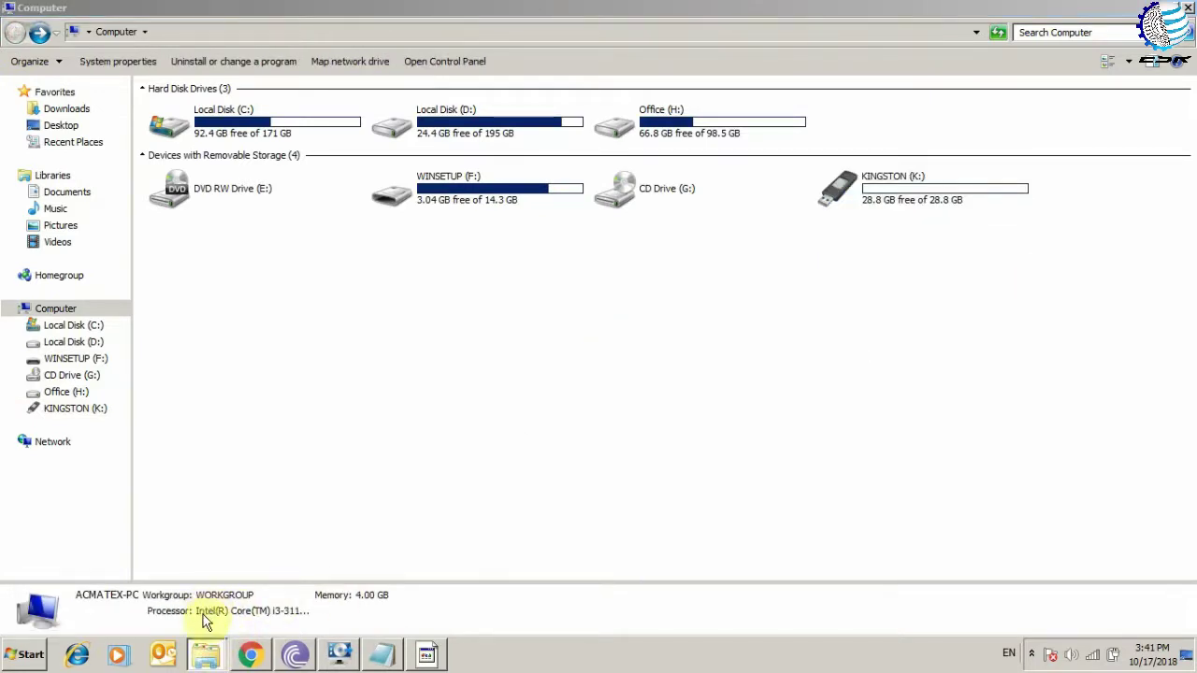
left_click(241, 468)
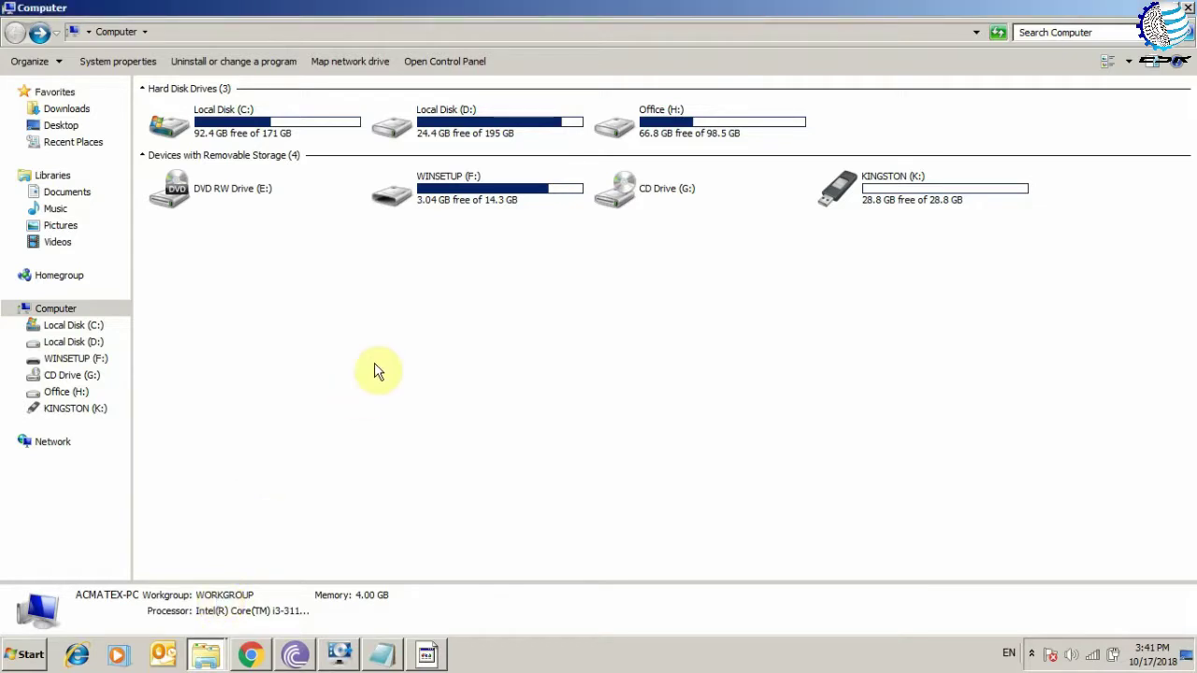
right_click(490, 289)
left_click(579, 343)
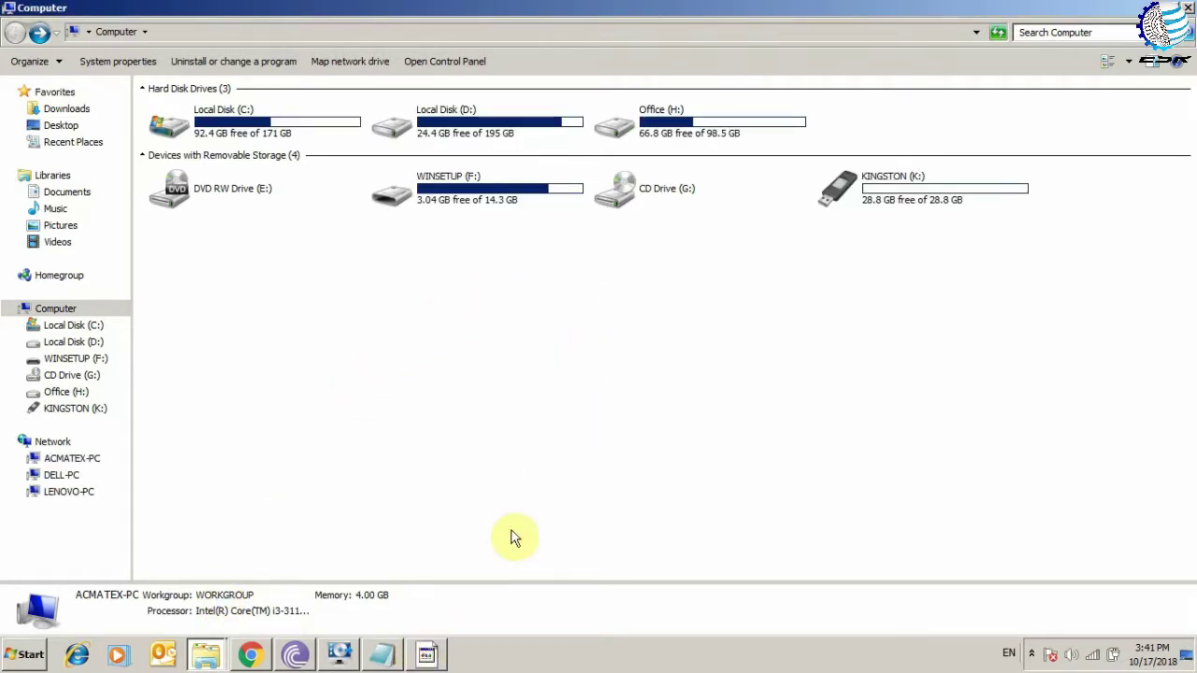
left_click(943, 196)
left_click(801, 306)
Step: Highlight Notepad++ or Windows NotePad Text Editor in the Procedure note and bring up the QEMU boot menu window
left_click(382, 655)
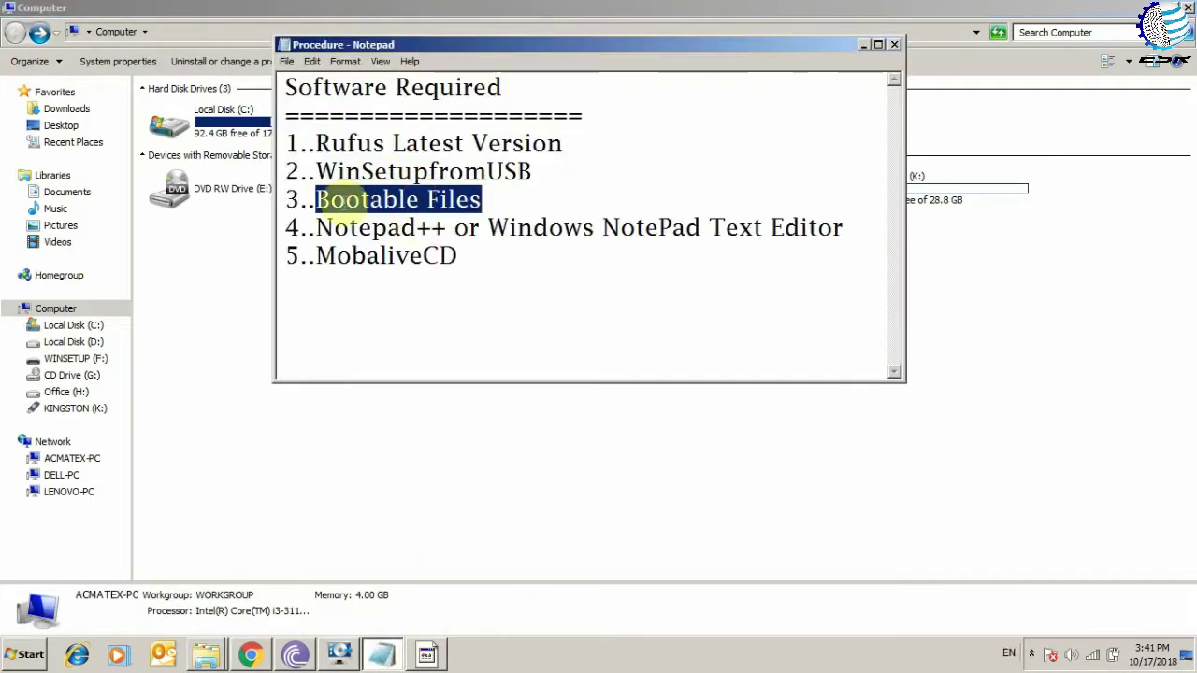
left_click_drag(316, 227, 852, 236)
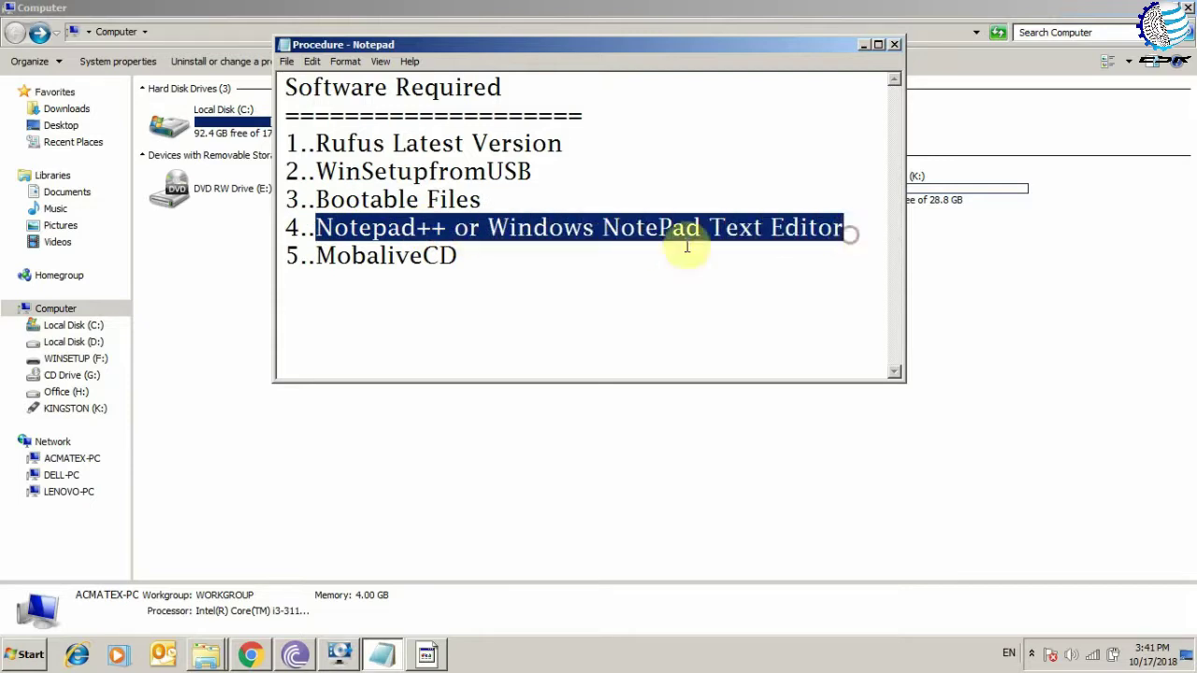
left_click(426, 658)
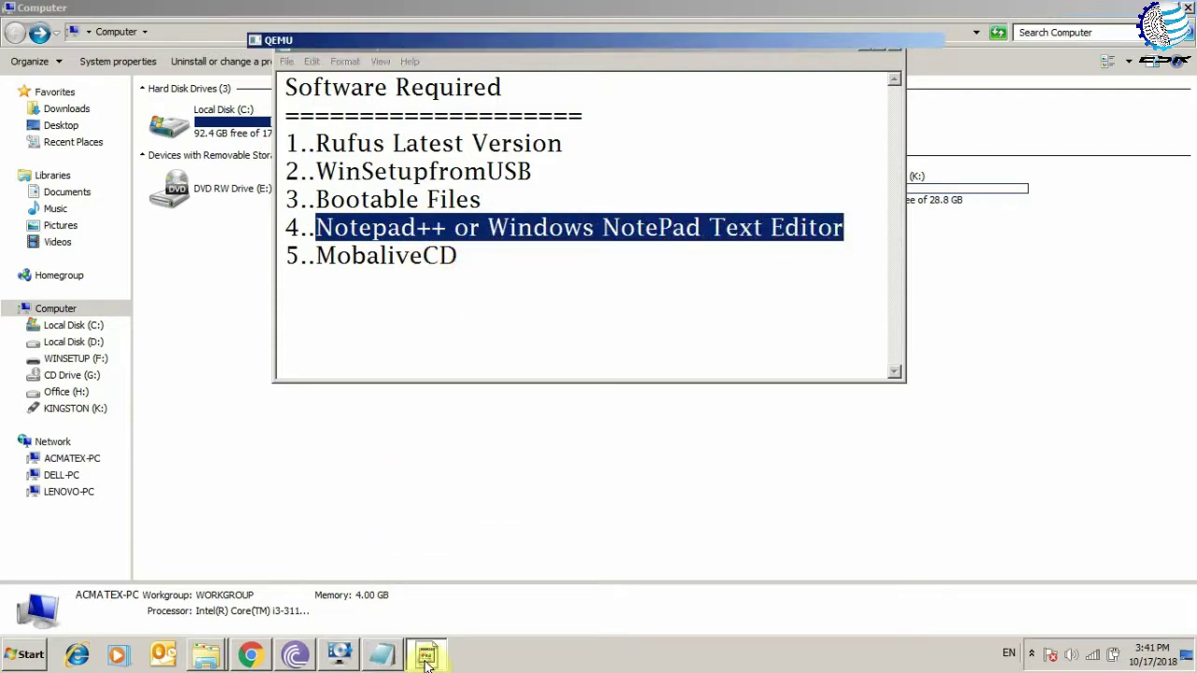
left_click(195, 379)
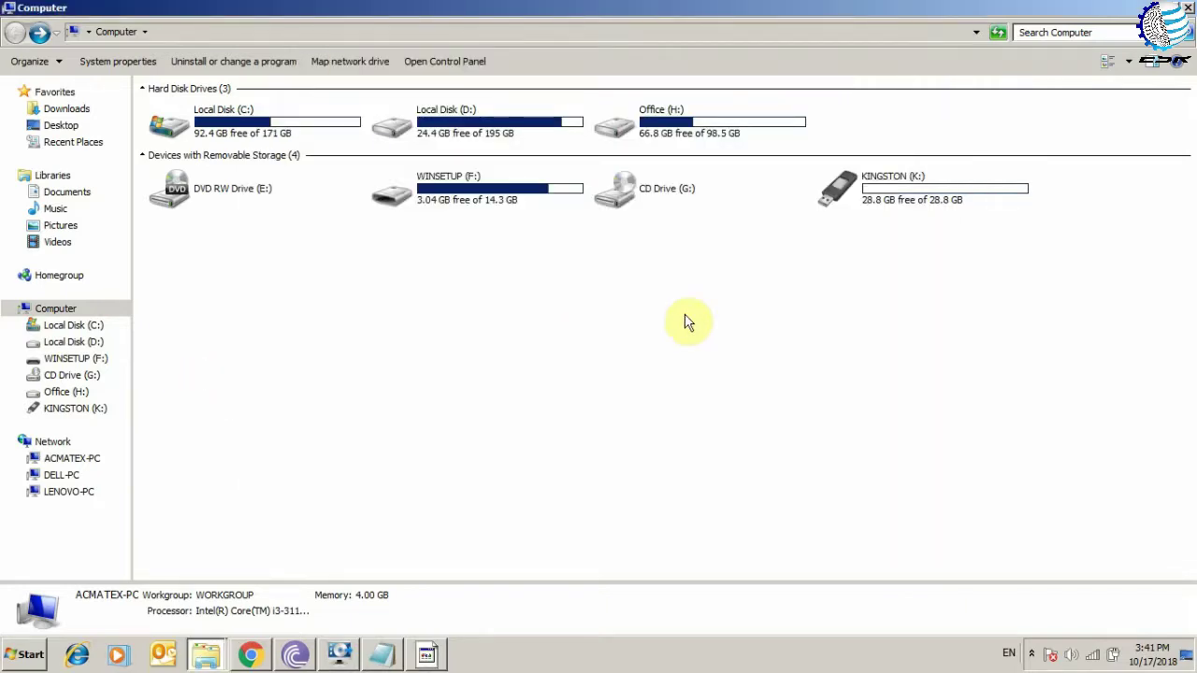
Step: Open the WINSETUP (F:) drive and select the menu LST file in its root
double_click(519, 213)
scroll(435, 322, "down", 1)
scroll(435, 322, "down", 2)
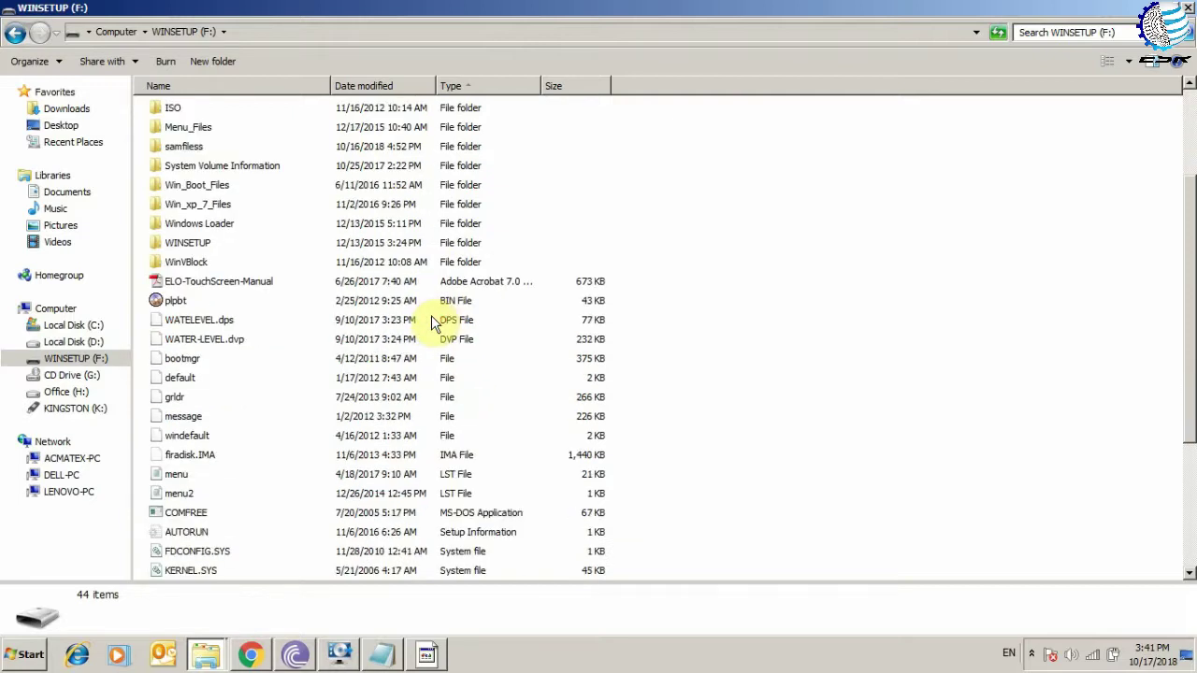
left_click(178, 475)
Step: Bring up the Procedure note and highlight Notepad++ in item 4, followed by MobaliveCD in item 5
left_click(426, 655)
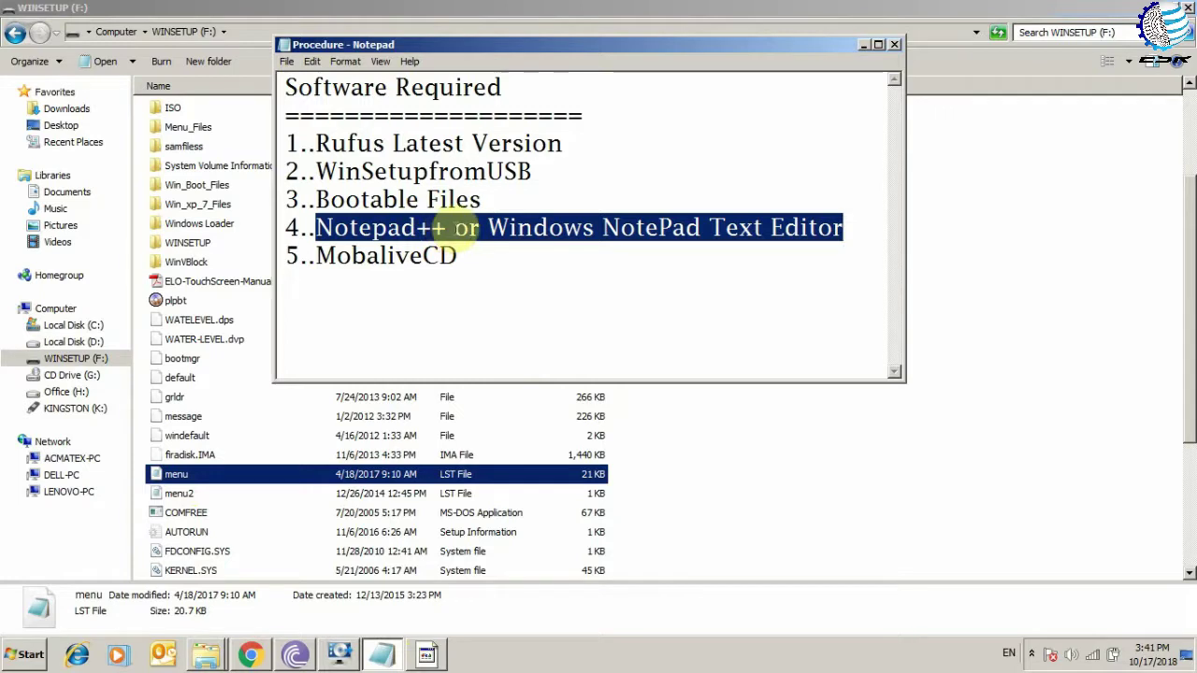
left_click(449, 227)
left_click_drag(446, 227, 319, 234)
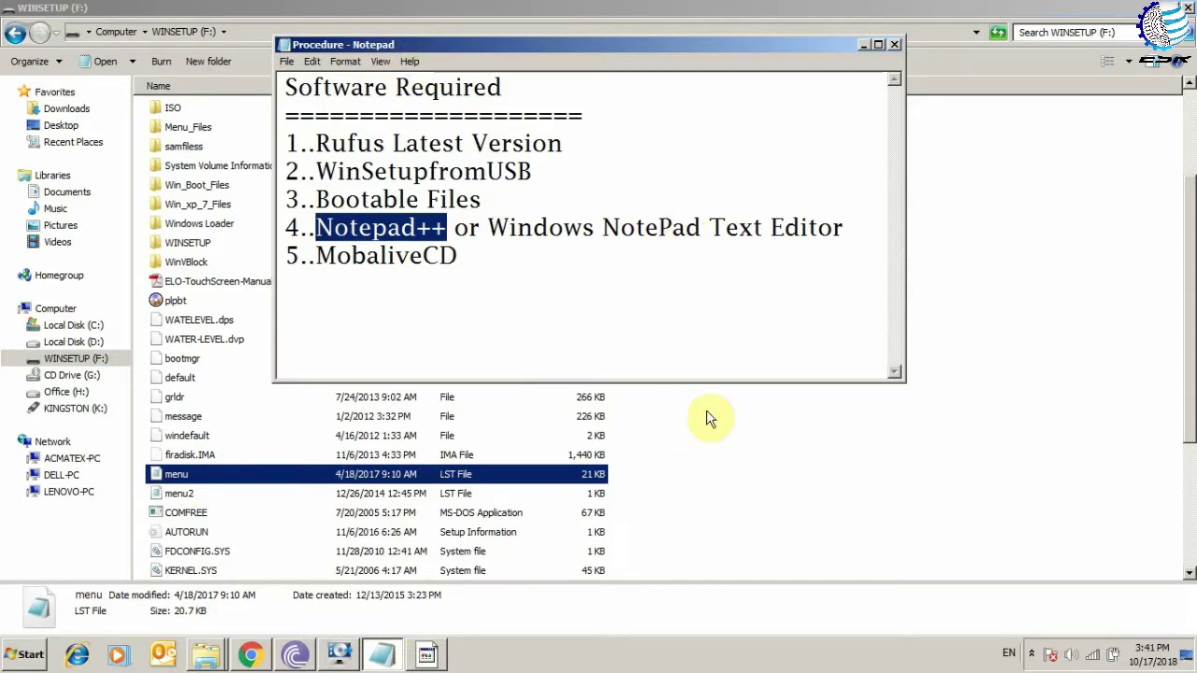
left_click(315, 227)
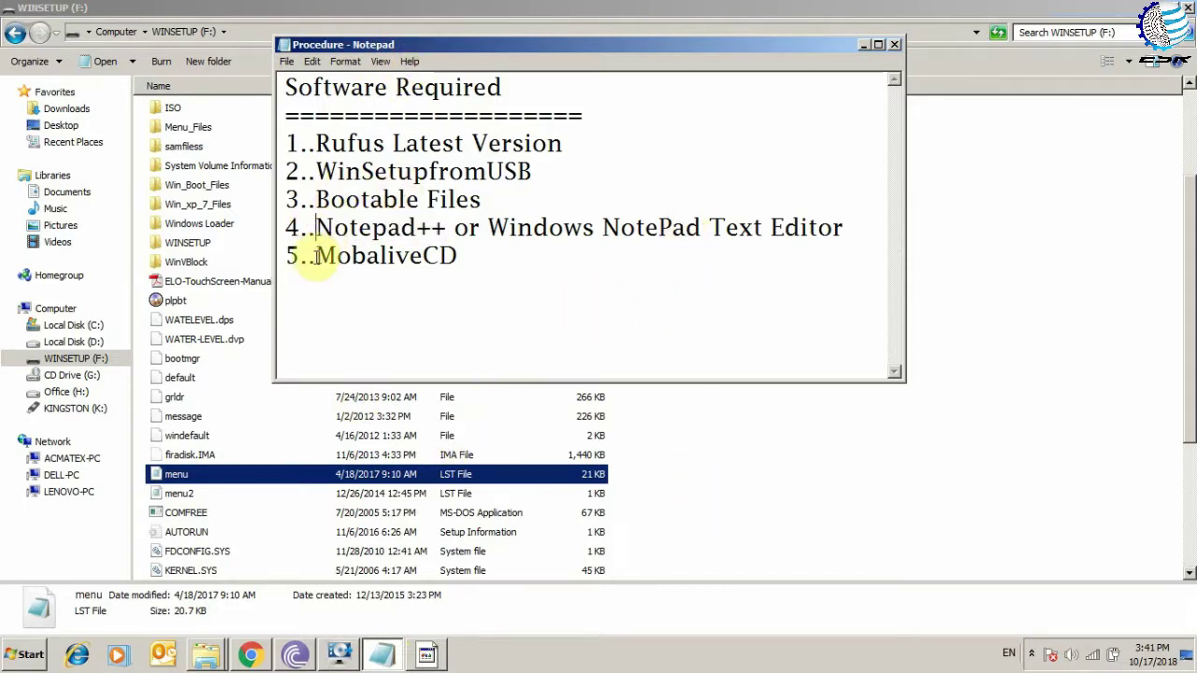
left_click_drag(317, 258, 479, 256)
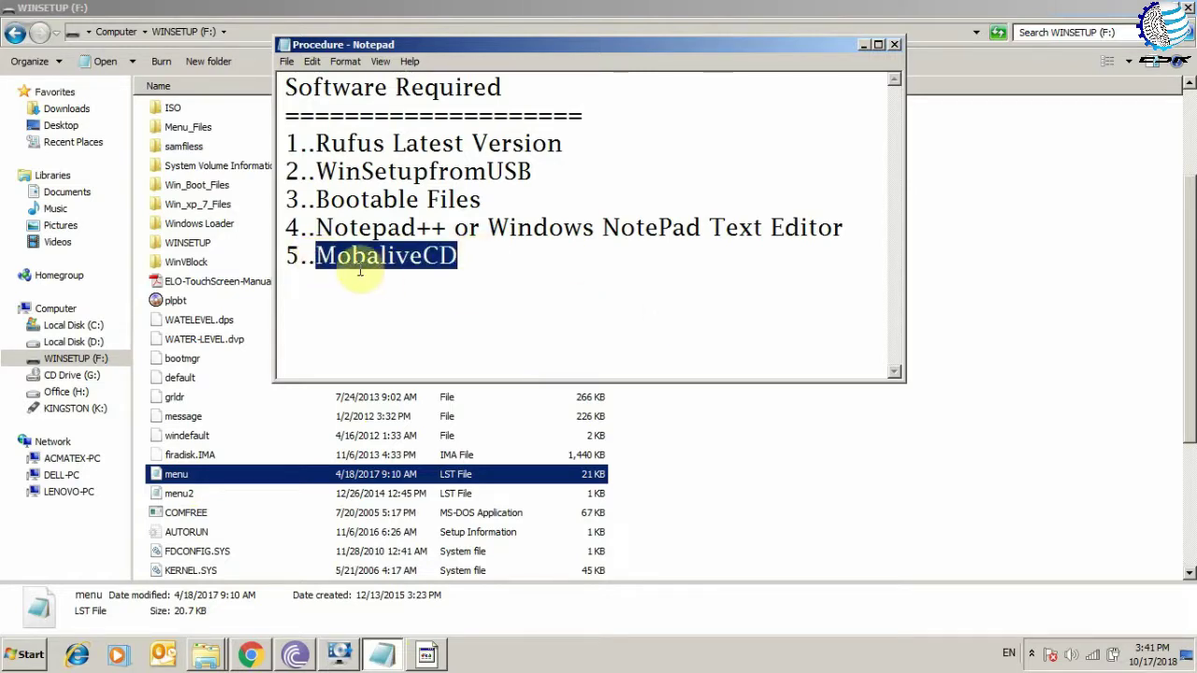
Step: Clear the open windows off the desktop and point out the MobaLiveCD_v2.1 shortcut
left_click(704, 485)
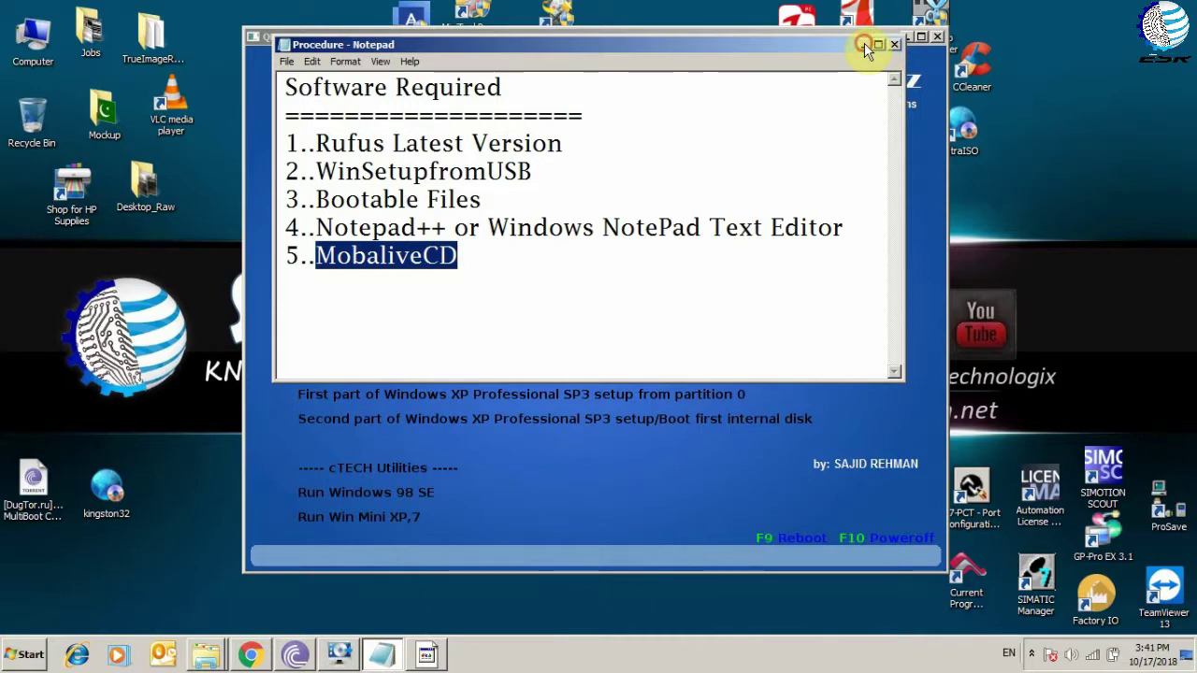
left_click(904, 36)
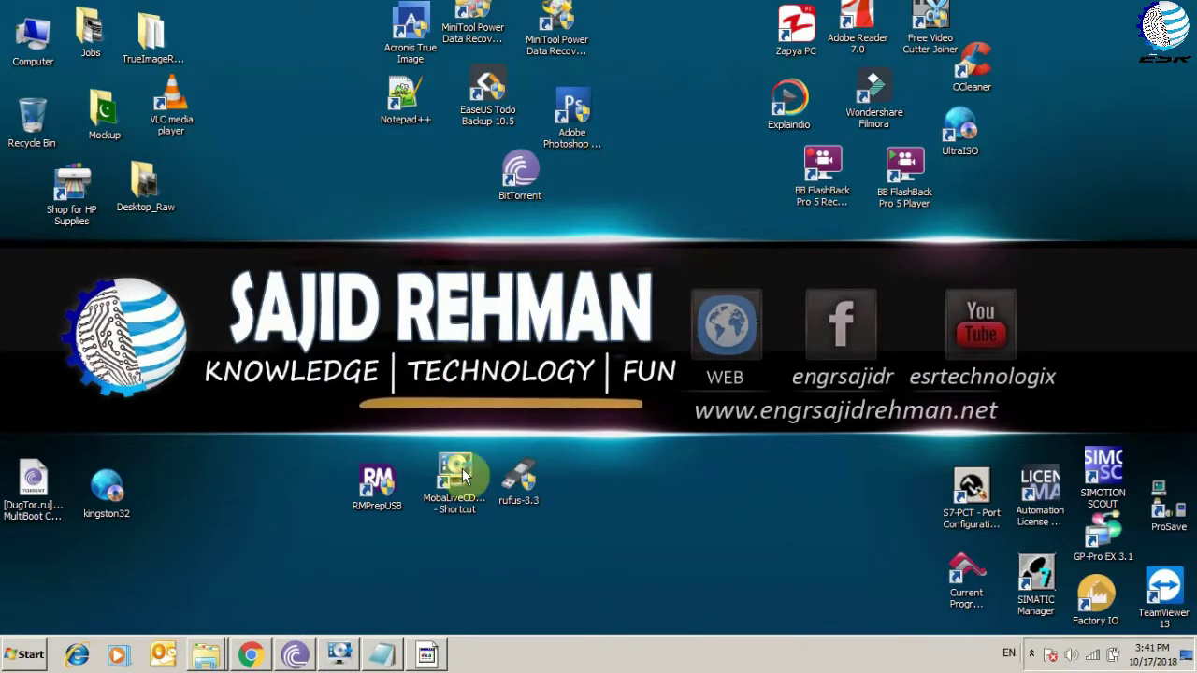
left_click_drag(457, 459, 489, 481)
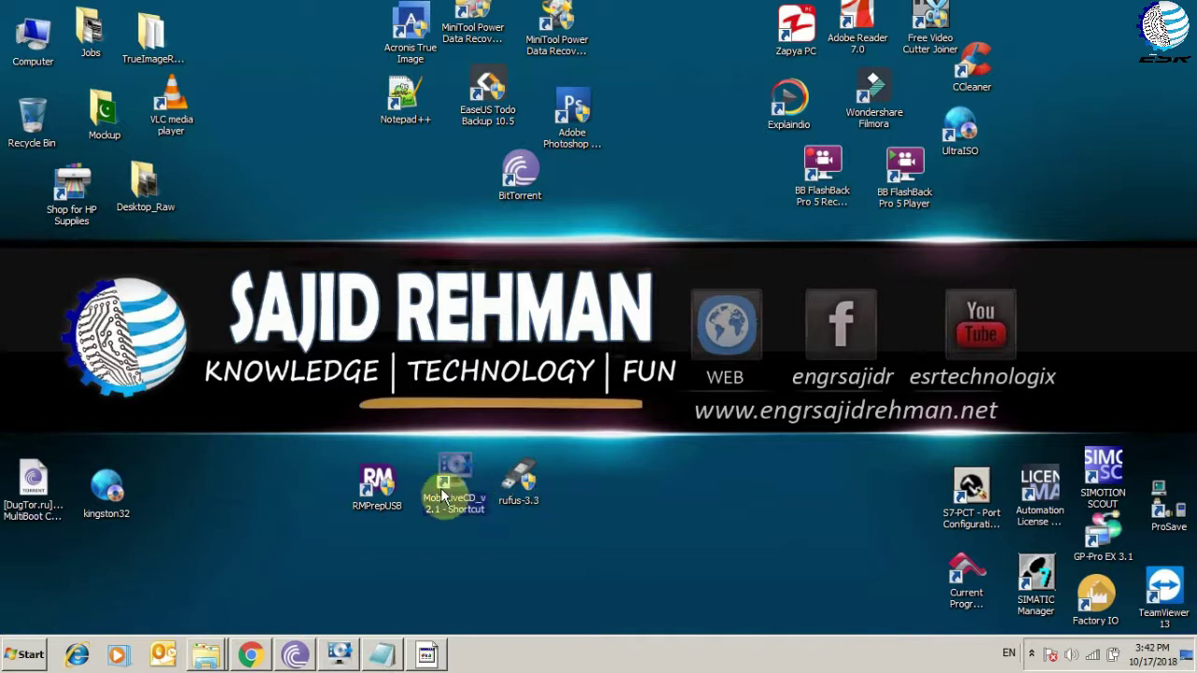
left_click_drag(501, 481, 510, 485)
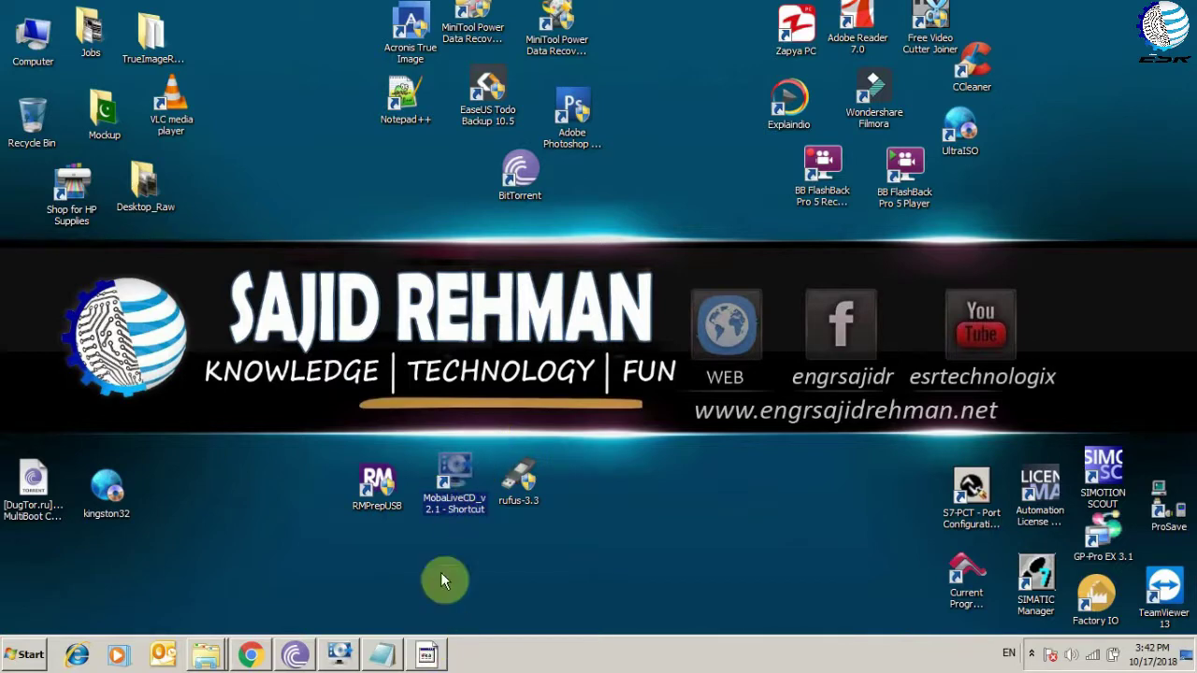
Step: Show the MobaLiveCD welcome window, recheck MobaliveCD in the Procedure note, and minimize both windows
left_click(346, 658)
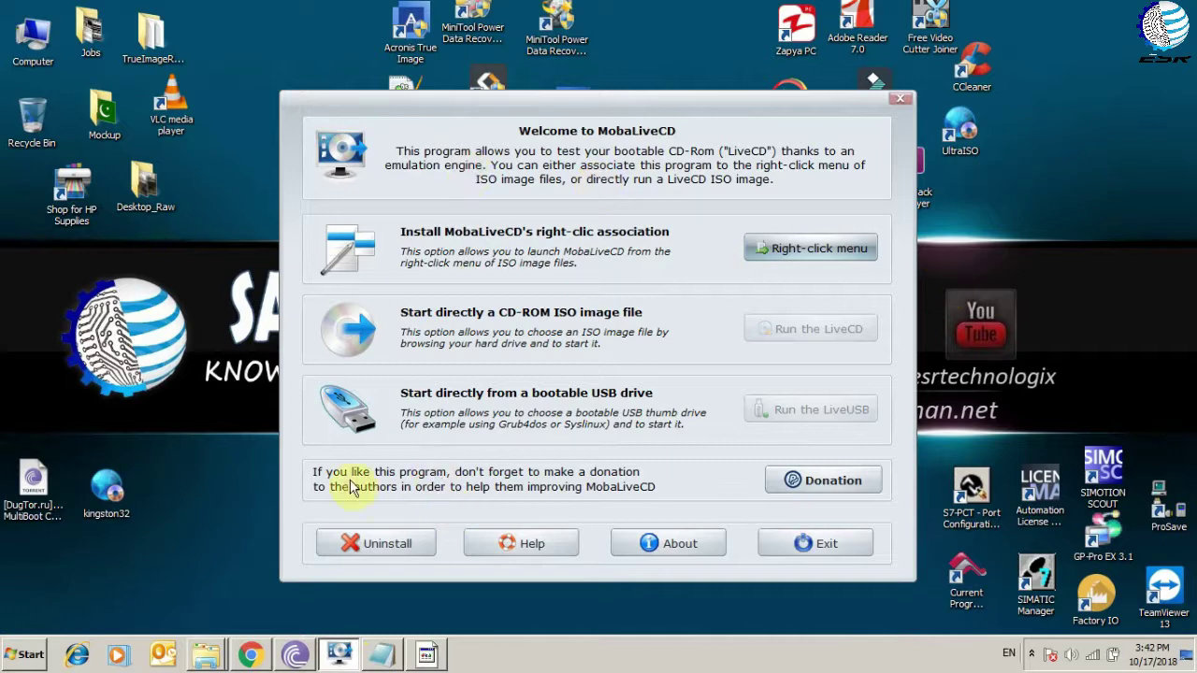
left_click(243, 493)
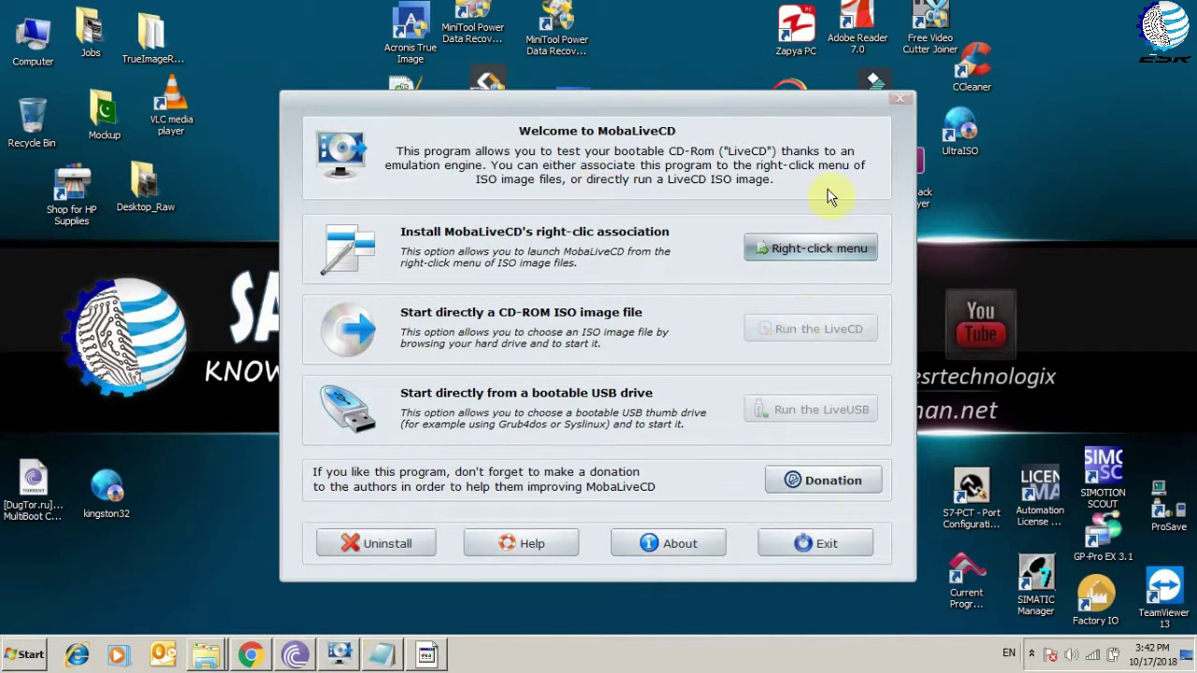
left_click(342, 653)
left_click(345, 655)
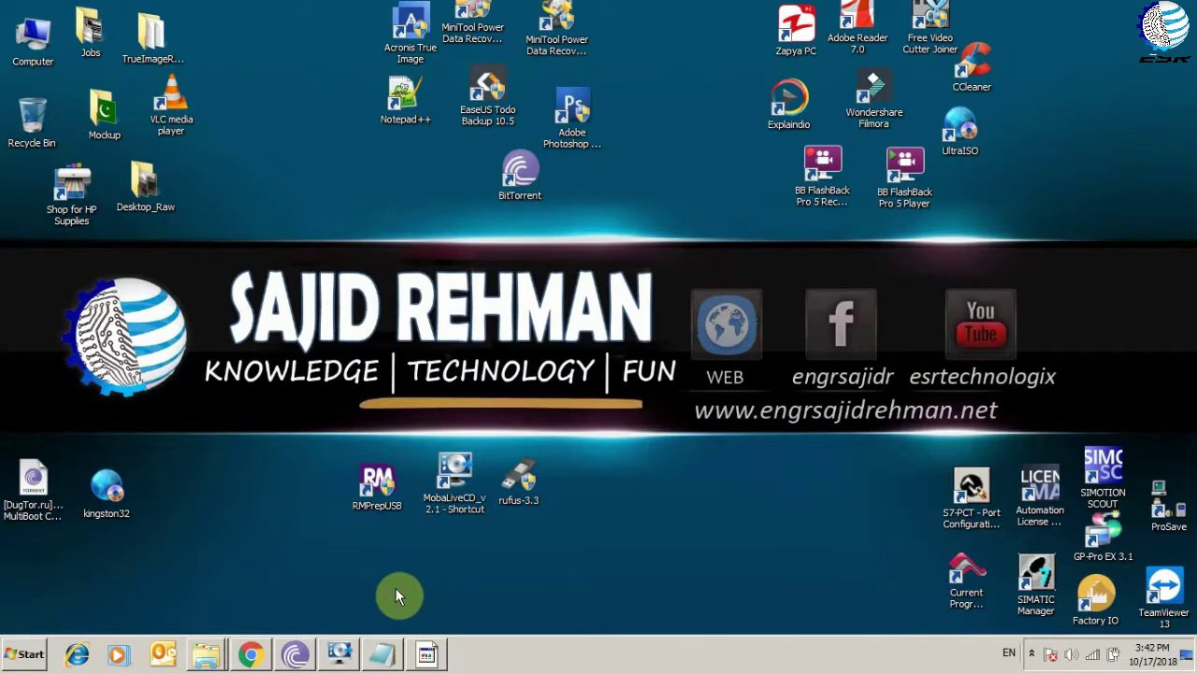
left_click(385, 656)
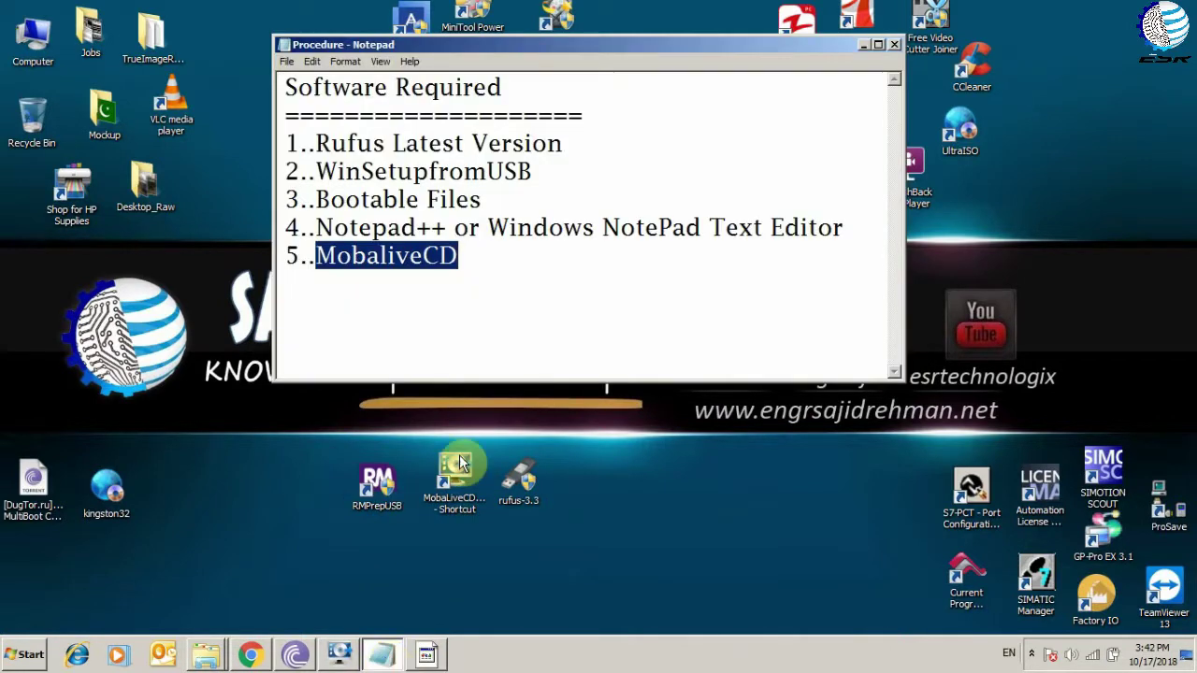
left_click(513, 294)
left_click(864, 45)
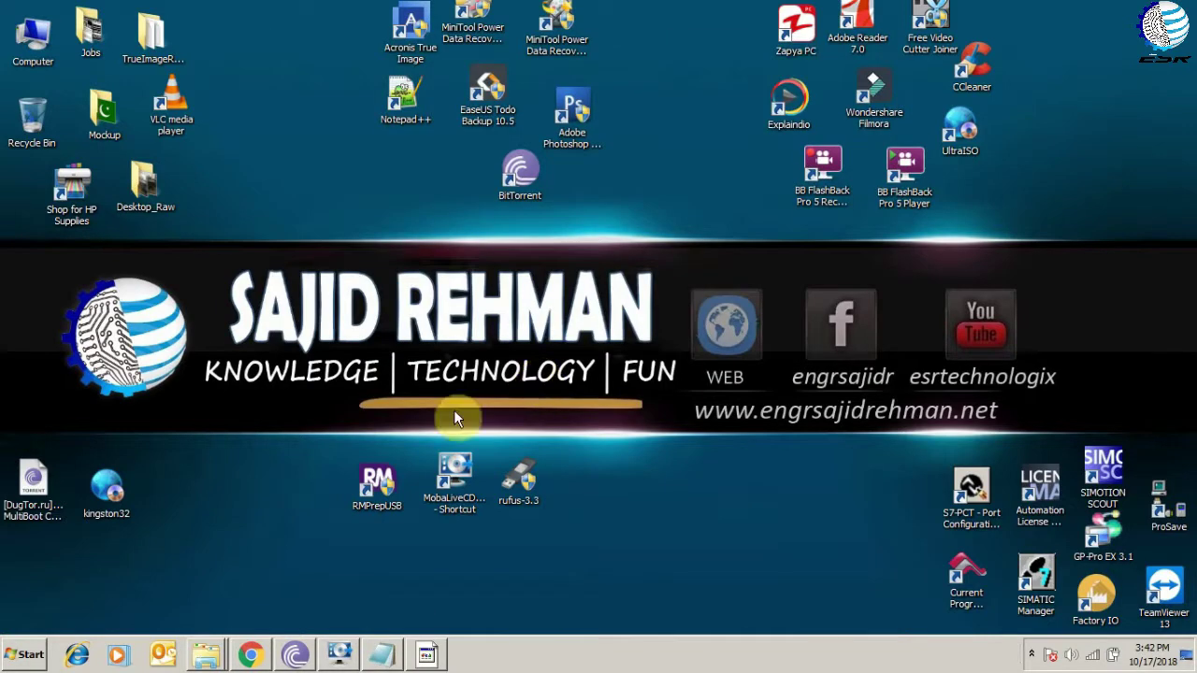
Step: Go up from Bootable_USB_Files to the Bootable folder and point out the rufus-3.3 application
left_click(208, 656)
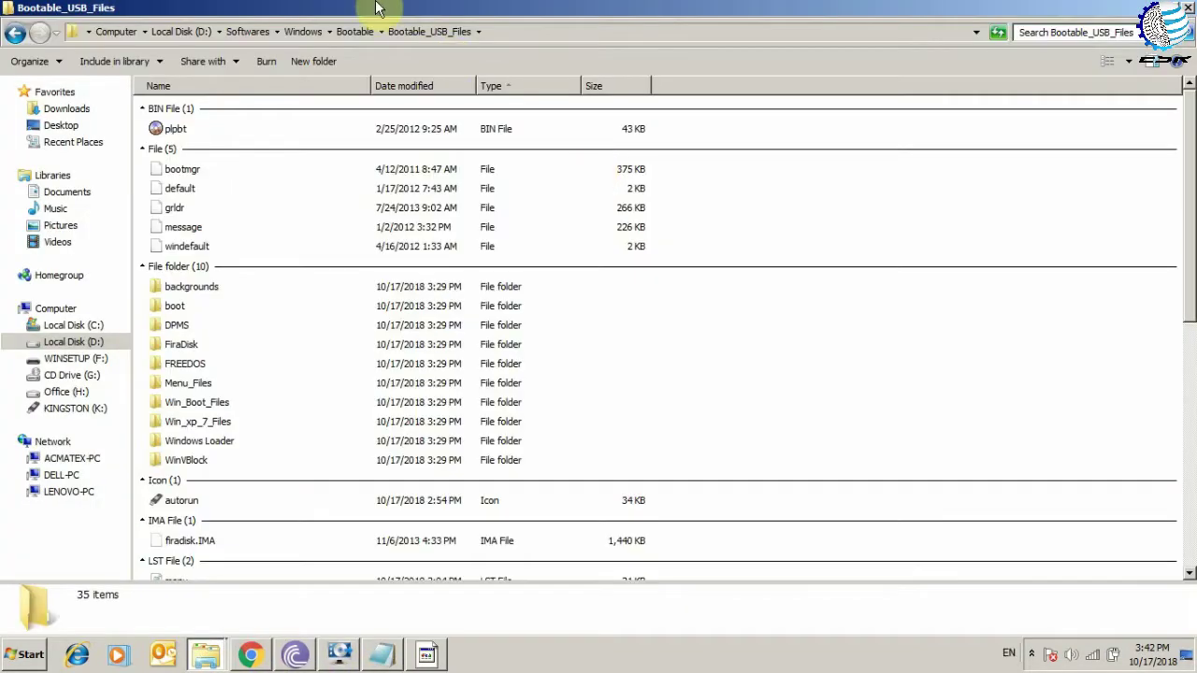
left_click(348, 32)
left_click(627, 330)
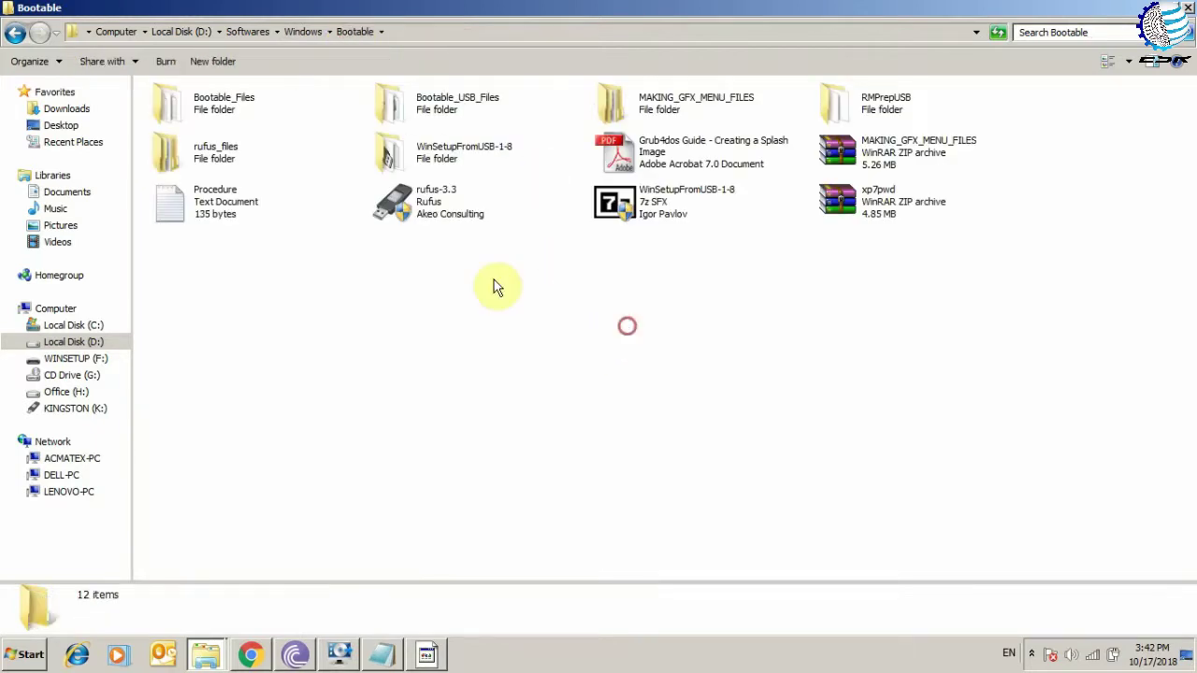
left_click(426, 202)
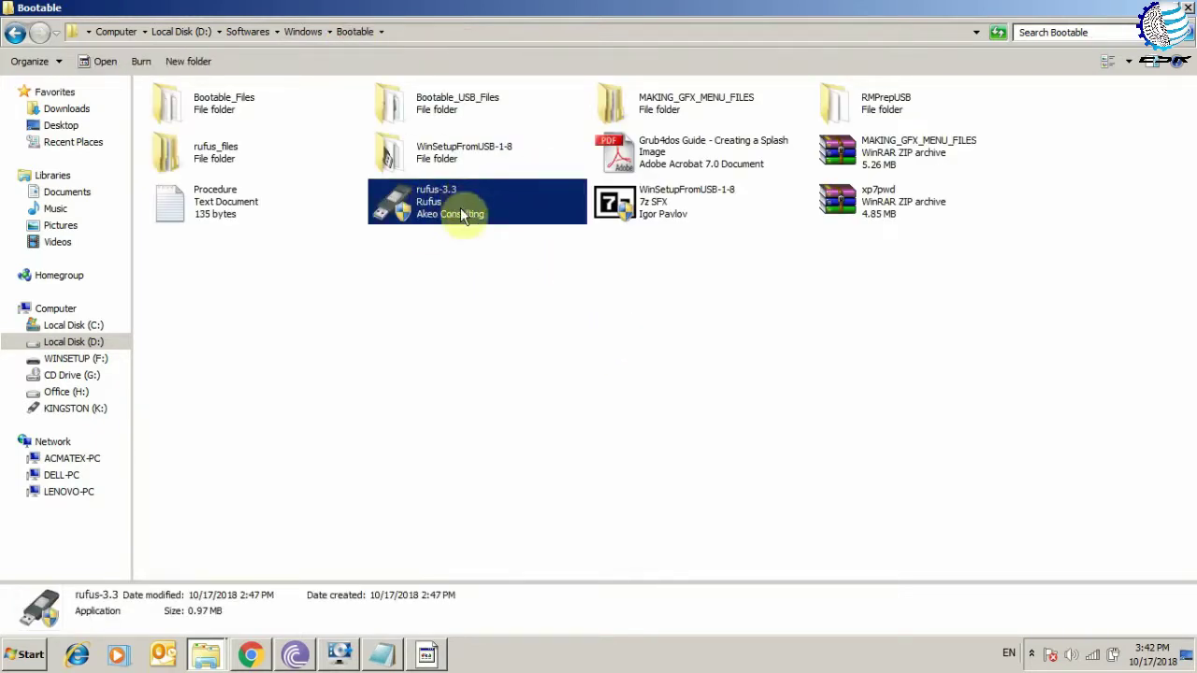
left_click(602, 286)
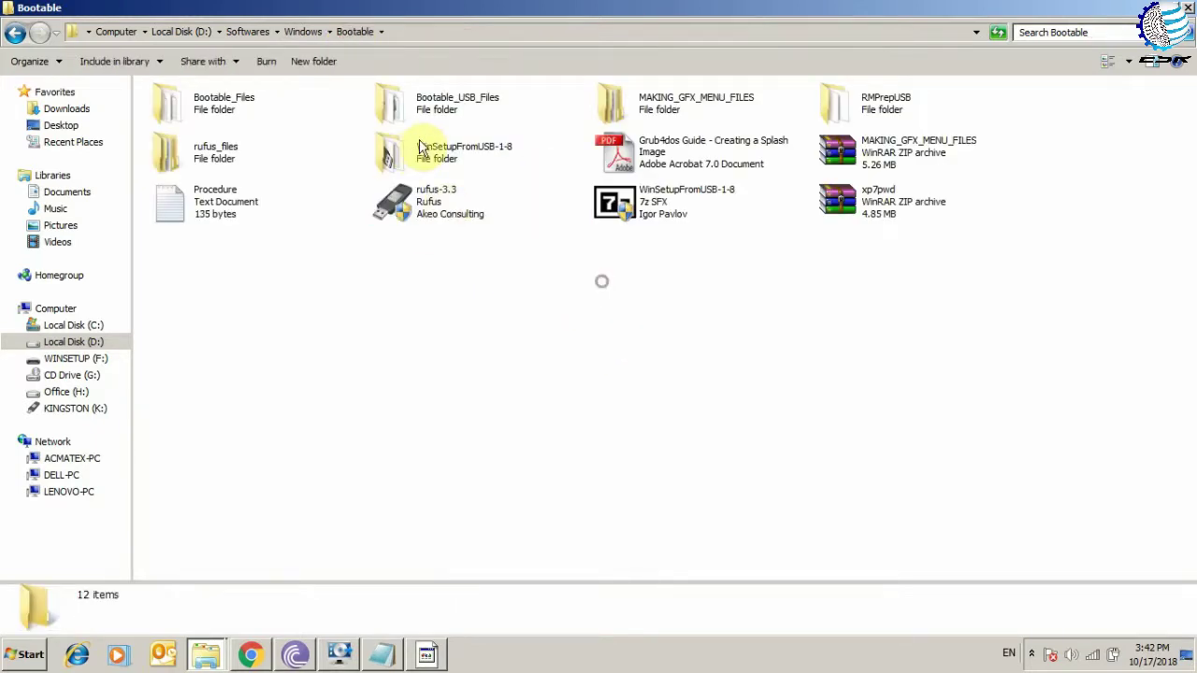
Step: Open the WinSetupFromUSB-1-8 folder and copy the file name of the WinSetupFromUSB_1-8_x64 application
double_click(468, 161)
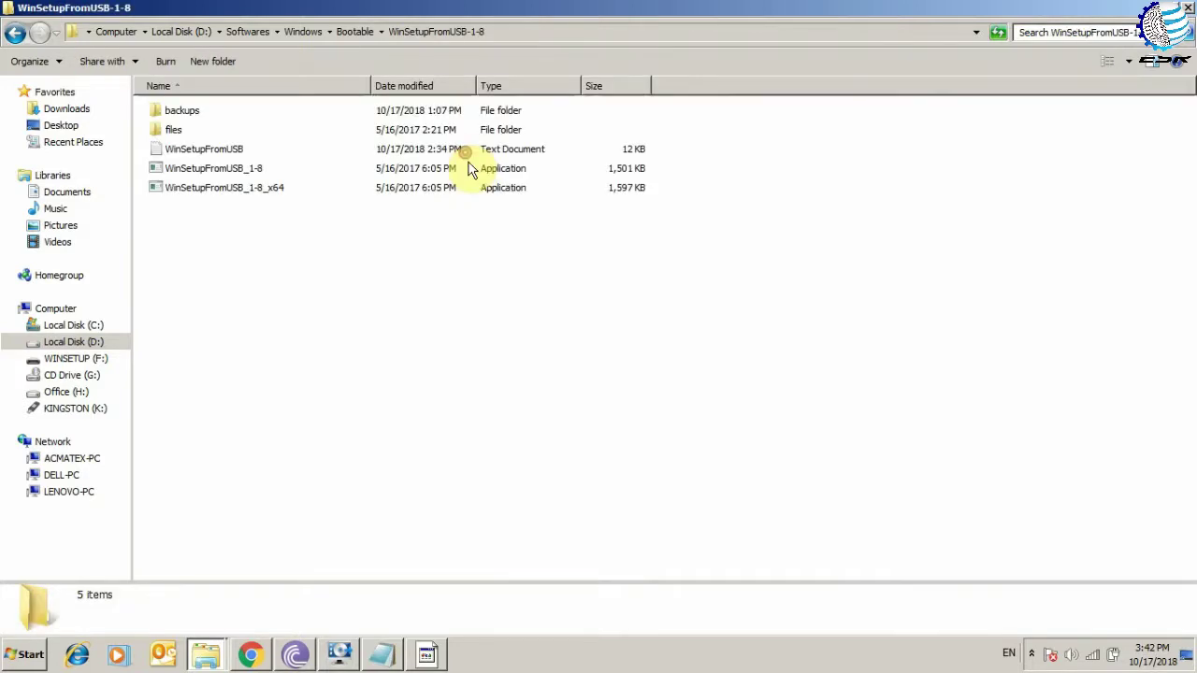
left_click(267, 169)
left_click(308, 189)
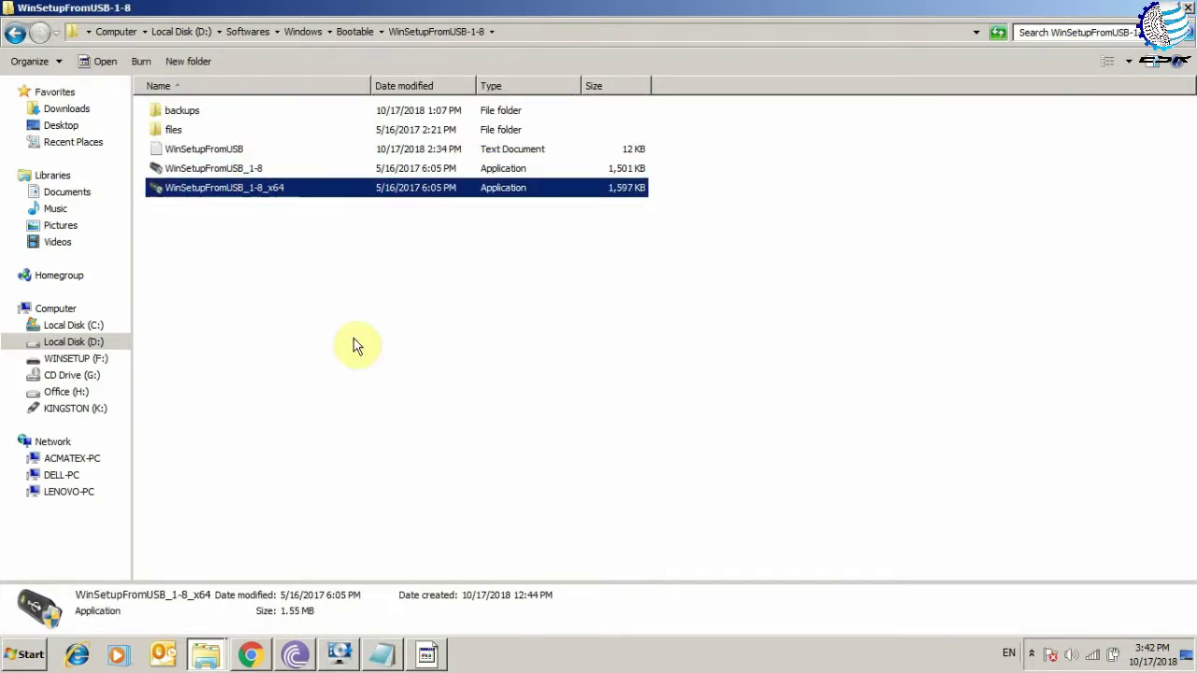
left_click(236, 192)
right_click(251, 193)
left_click(310, 236)
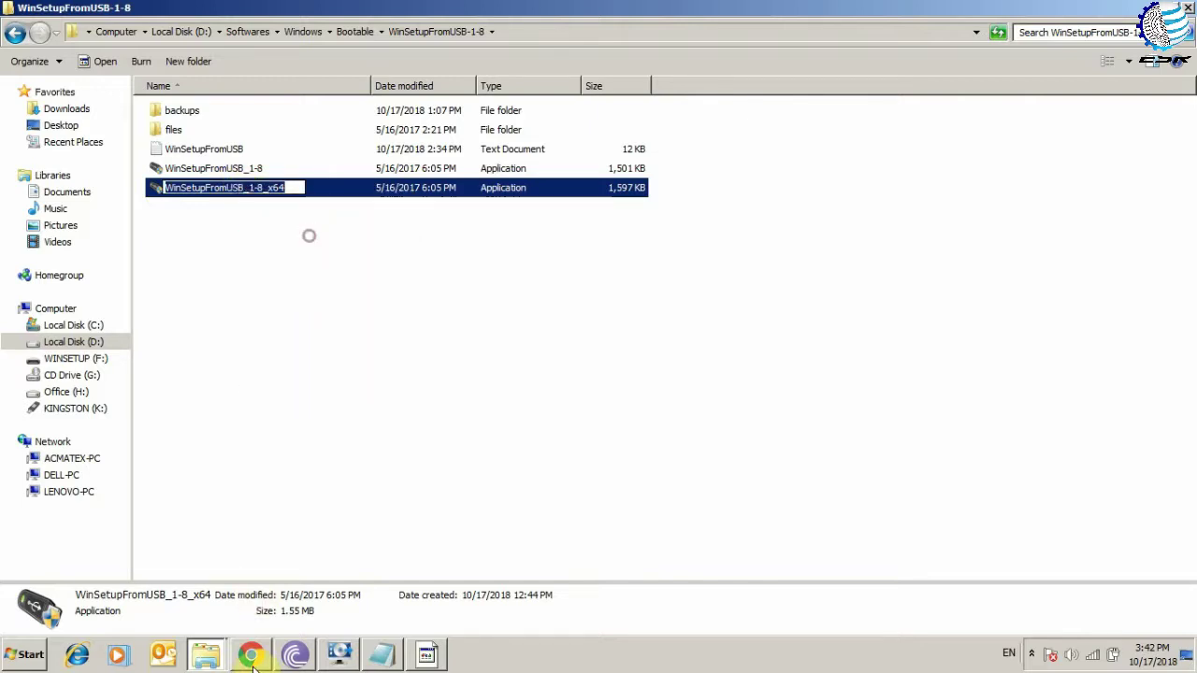
Step: Switch to Chrome, replace the rufus Google search with the copied name, and open the WinSetupFromUSB 1.8.exe download page
left_click(274, 611)
left_click(678, 15)
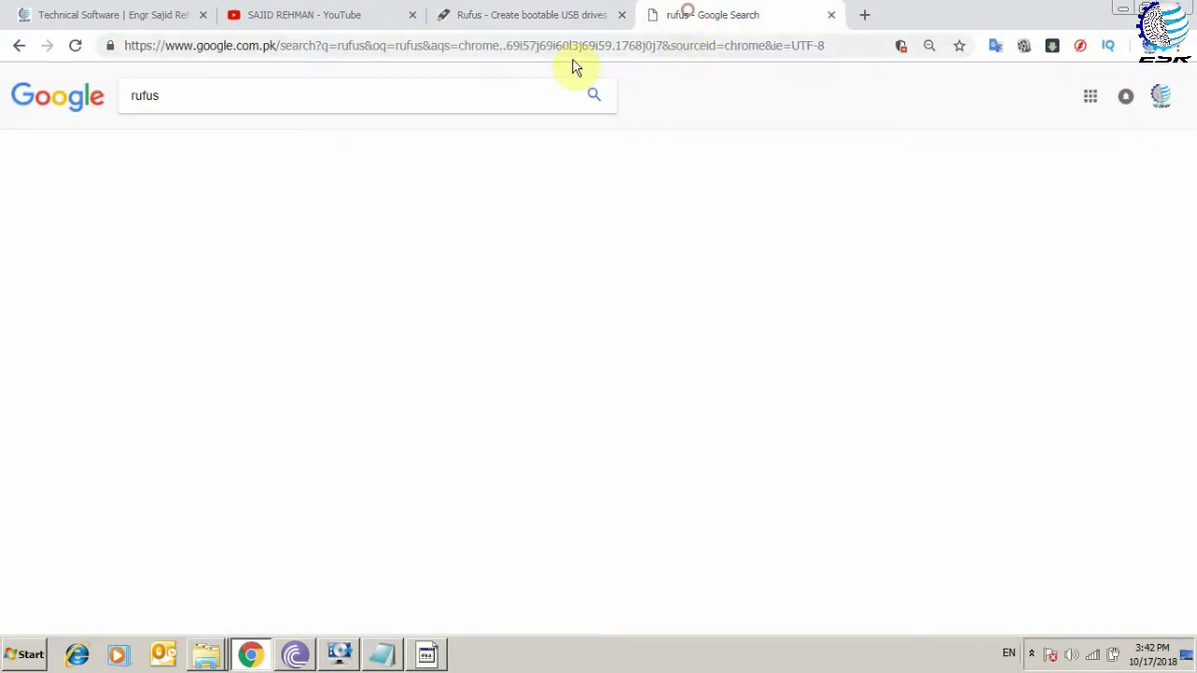
right_click(465, 101)
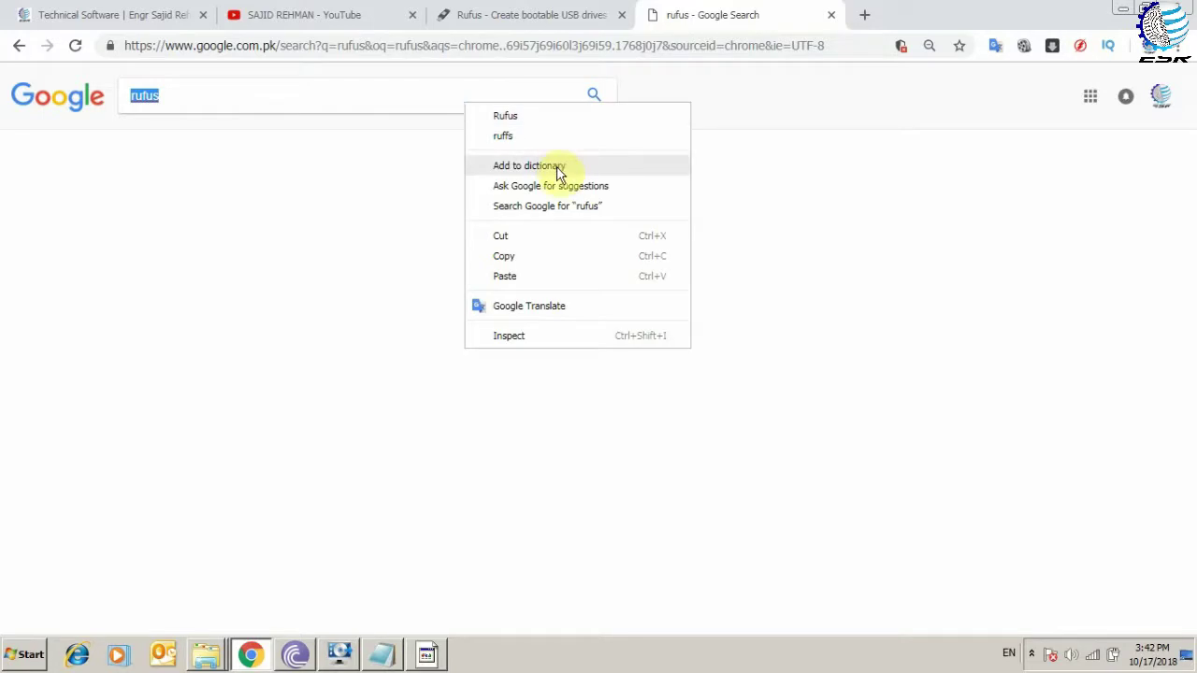
left_click(408, 99)
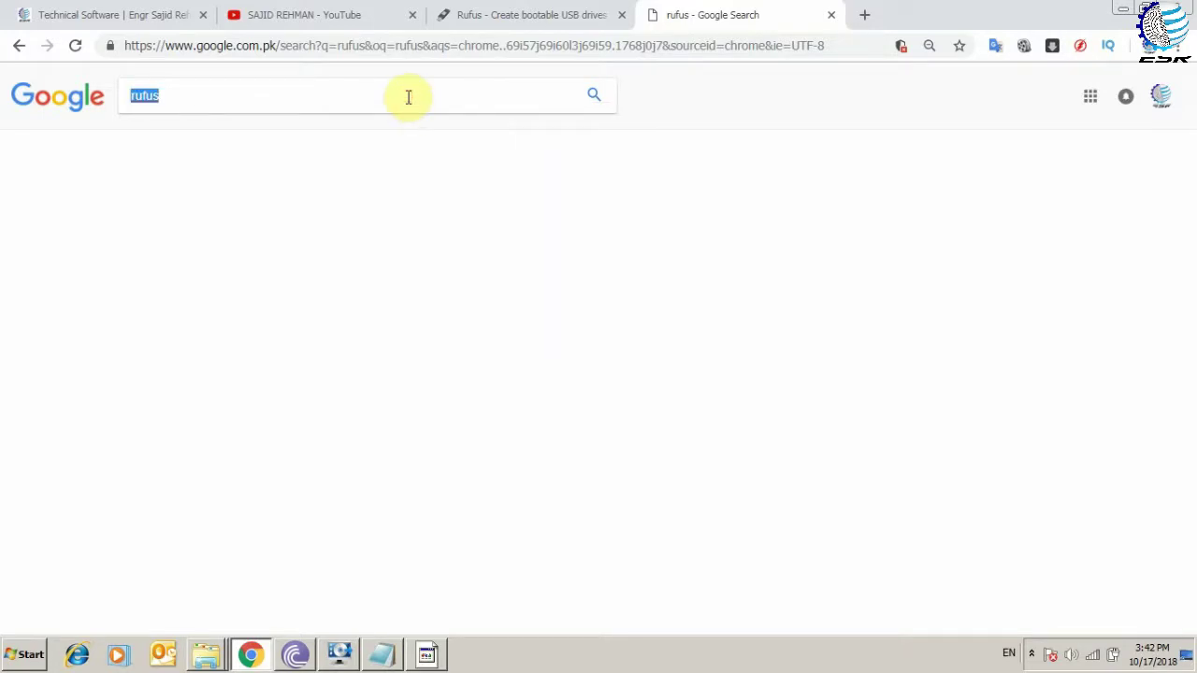
key("ctrl+v")
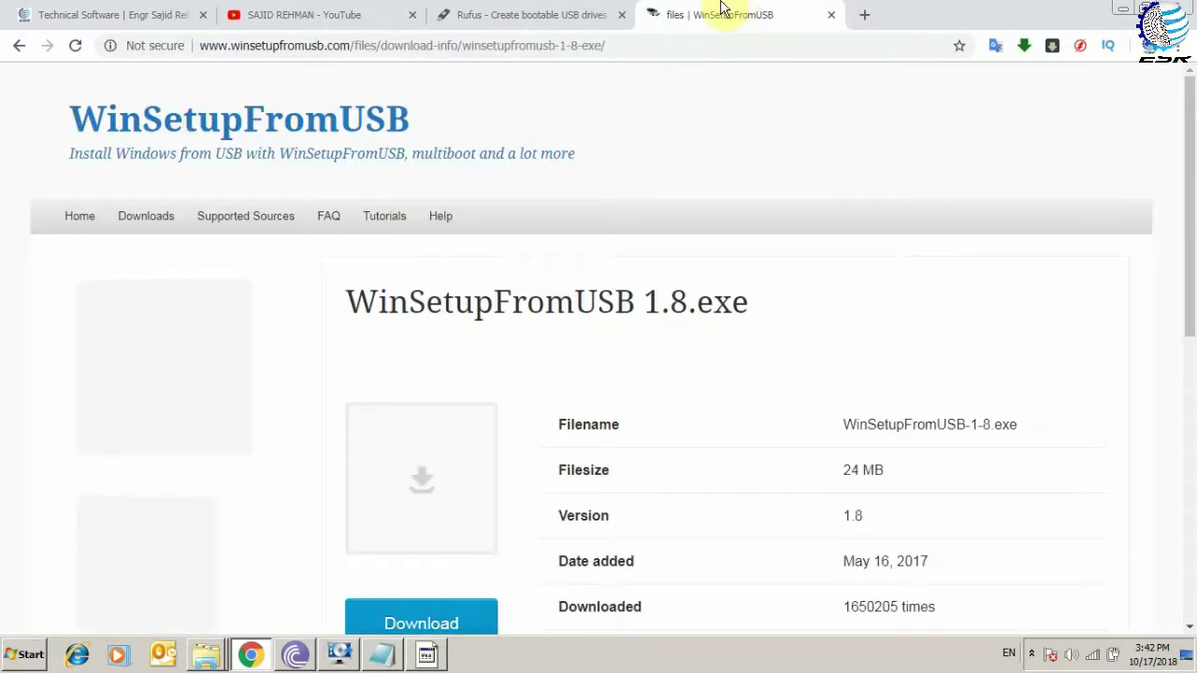
Step: Show the Rufus website and the WinSetupFromUSB download page alternately as the two software sources
left_click(590, 21)
left_click(697, 15)
left_click(537, 15)
left_click(688, 16)
left_click(543, 16)
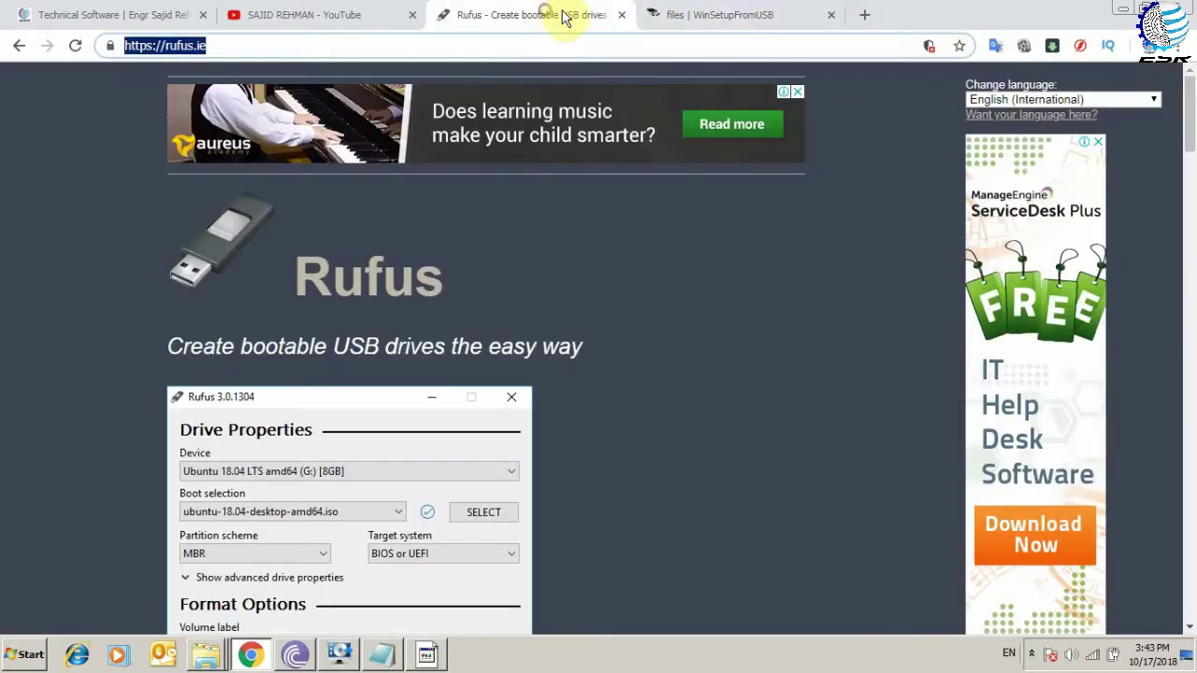
left_click(721, 14)
left_click(534, 15)
left_click(739, 16)
left_click(534, 14)
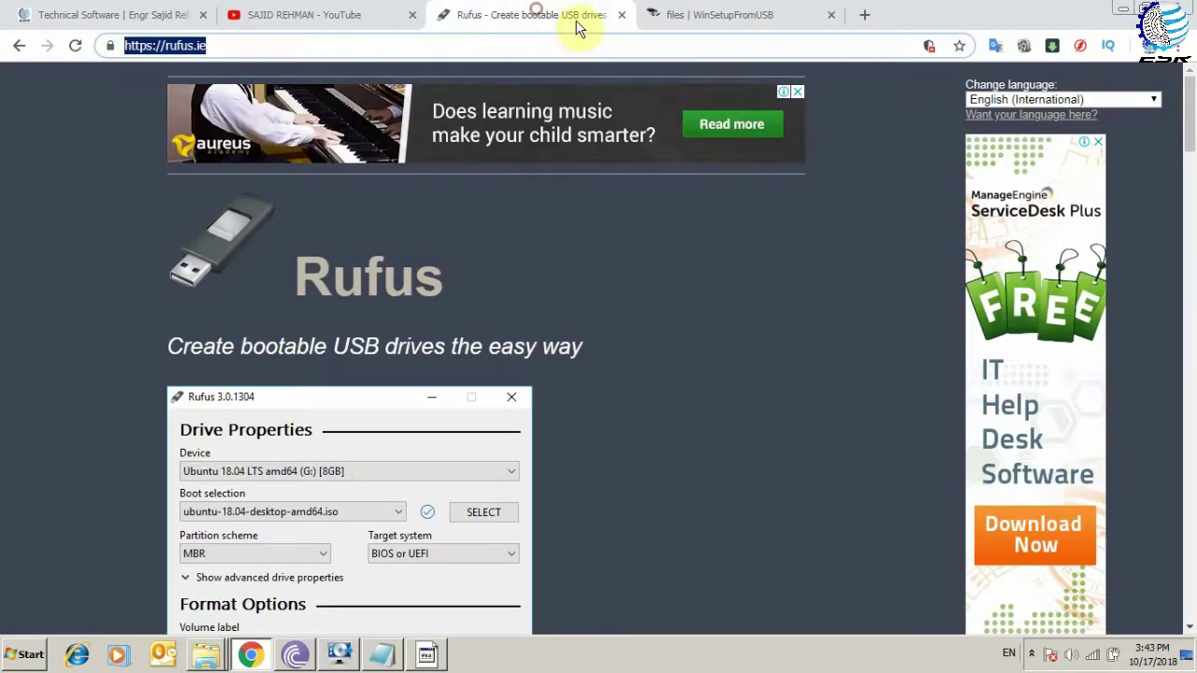
Step: Return to the desktop and run rufus-3.3 as administrator, allowing it to make changes
left_click(250, 658)
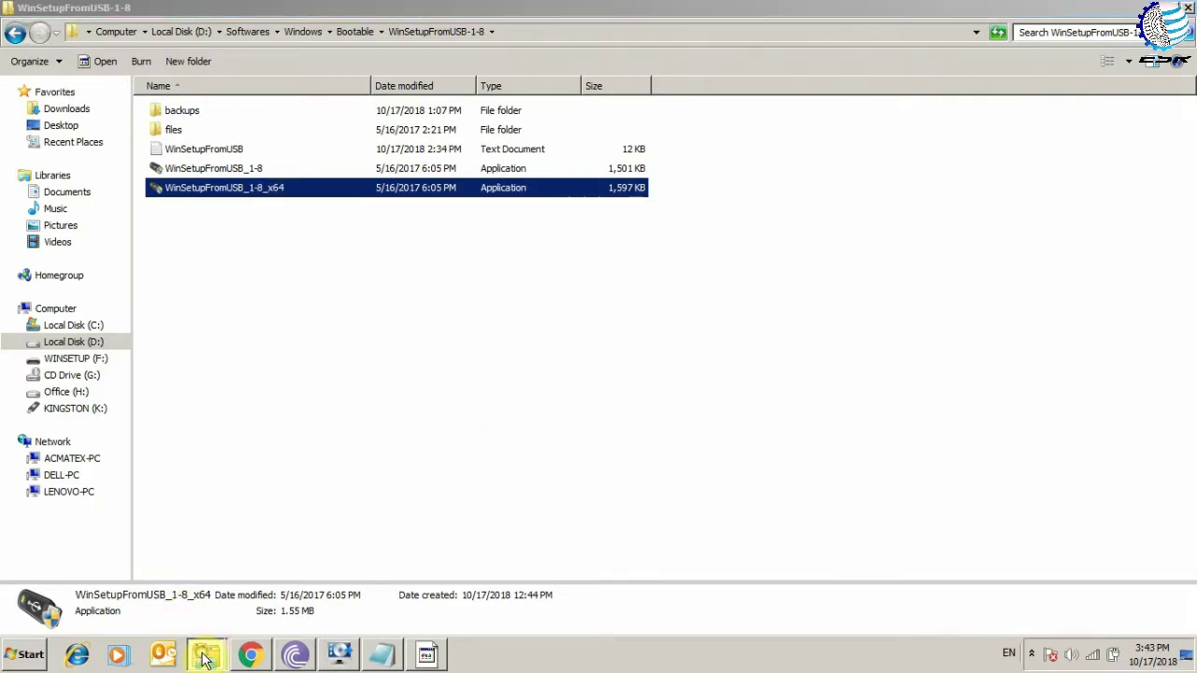
left_click(259, 446)
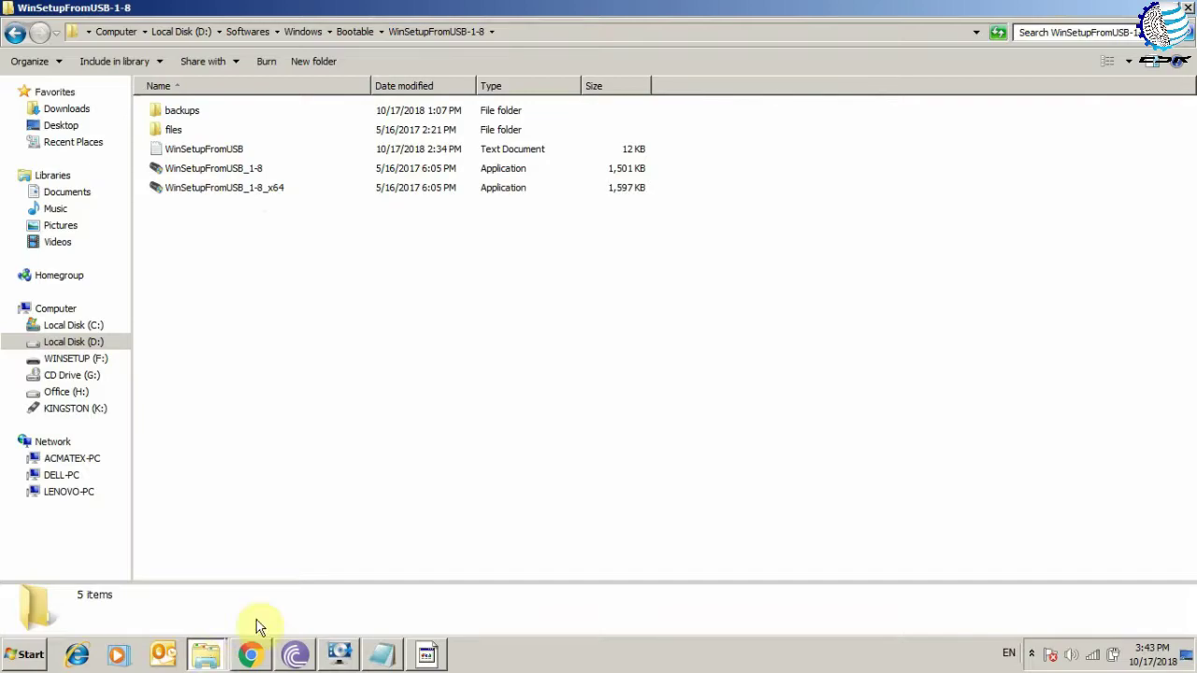
key("super+d")
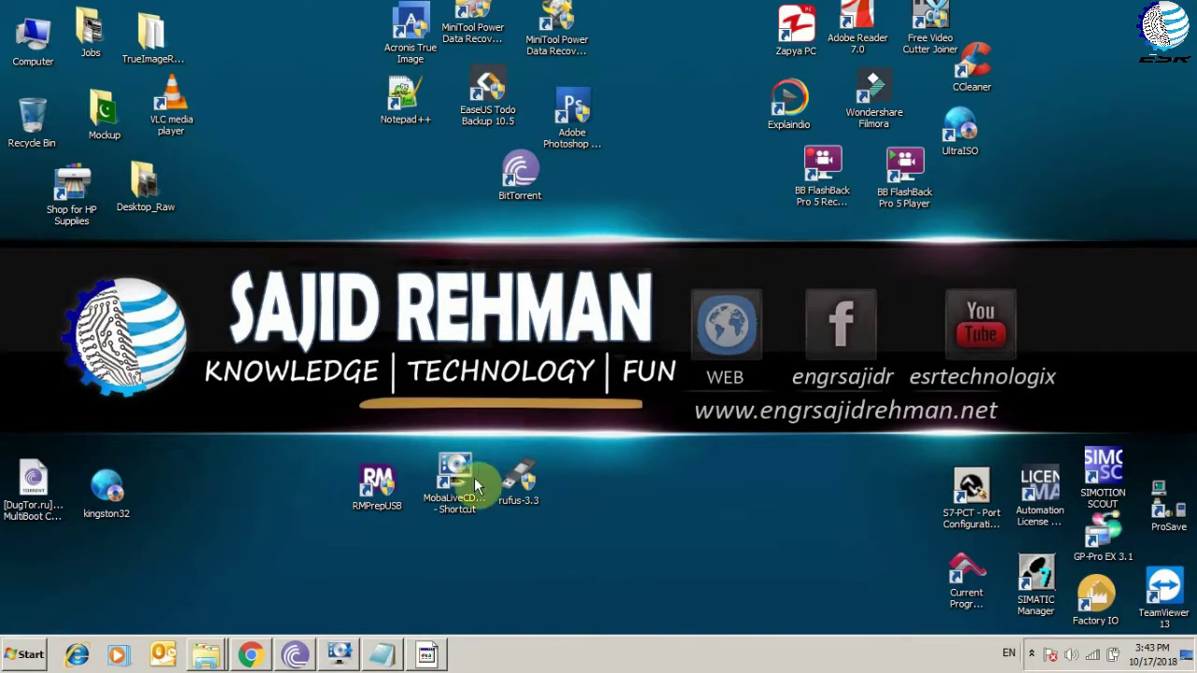
right_click(520, 496)
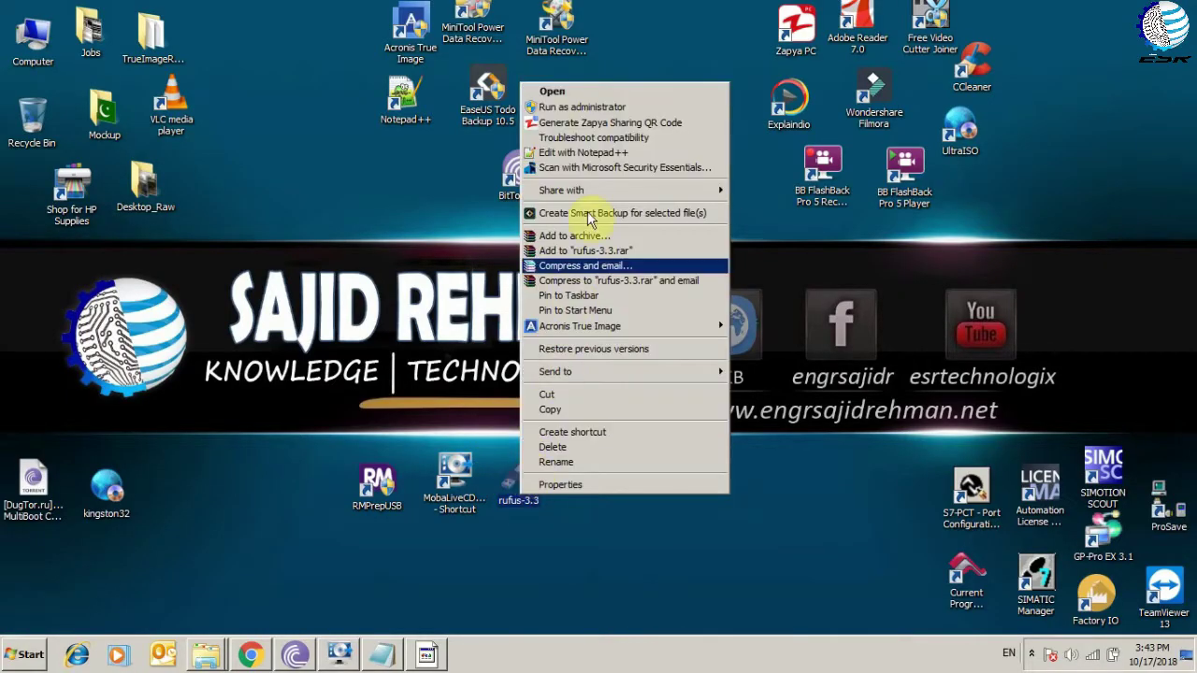
left_click(613, 109)
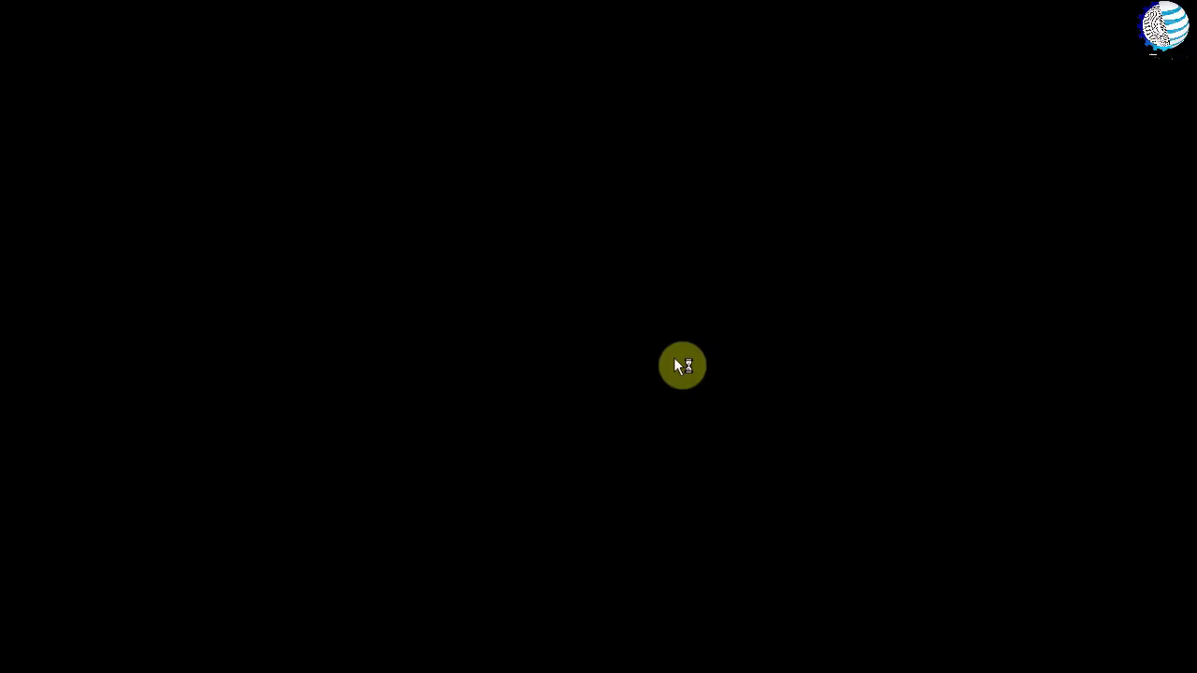
left_click(675, 359)
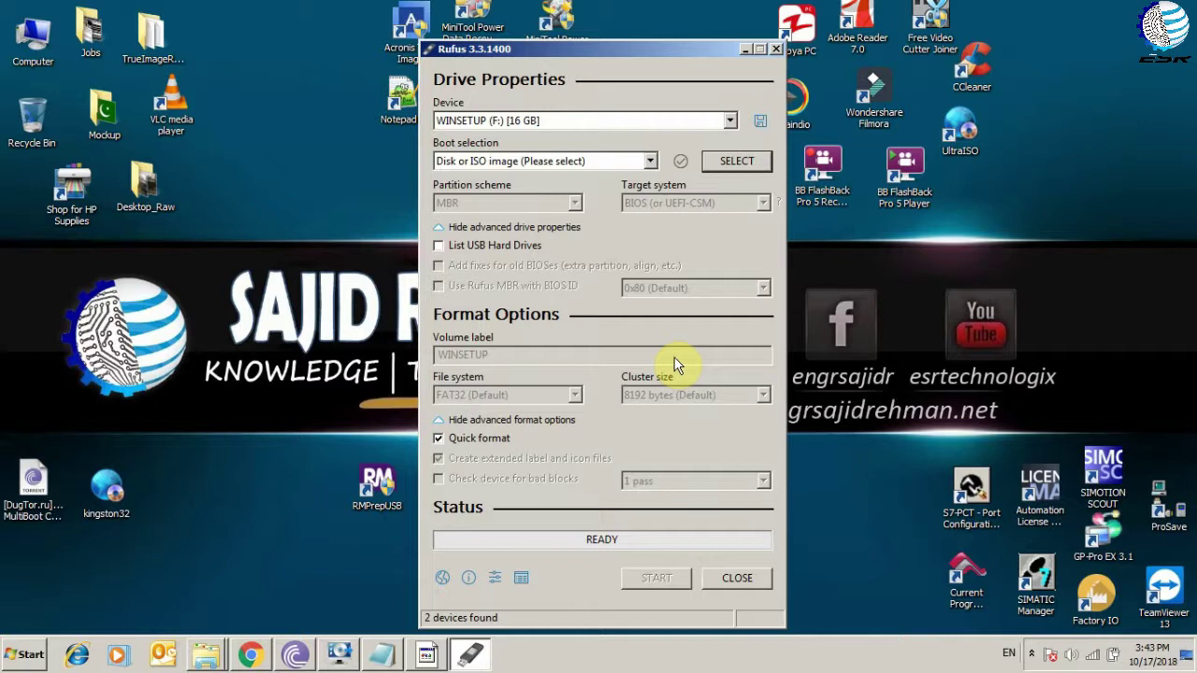
Step: Choose KINGSTON (K:) [32 GB] as the device to format
left_click(730, 121)
left_click(734, 114)
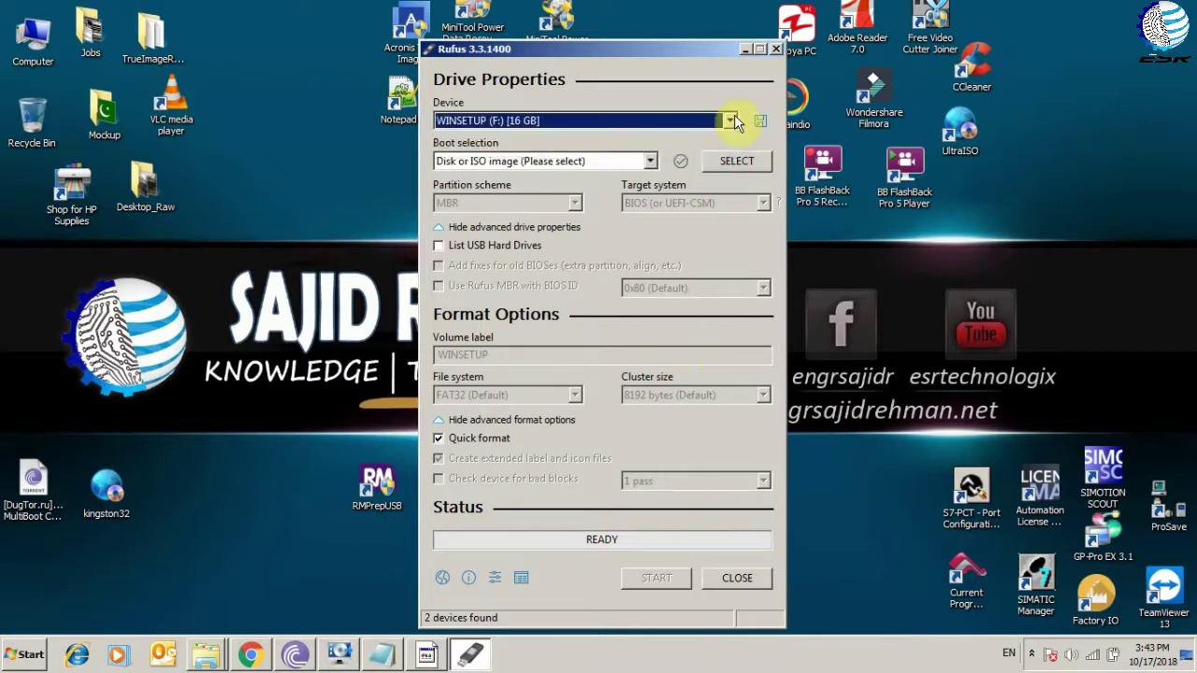
left_click(735, 123)
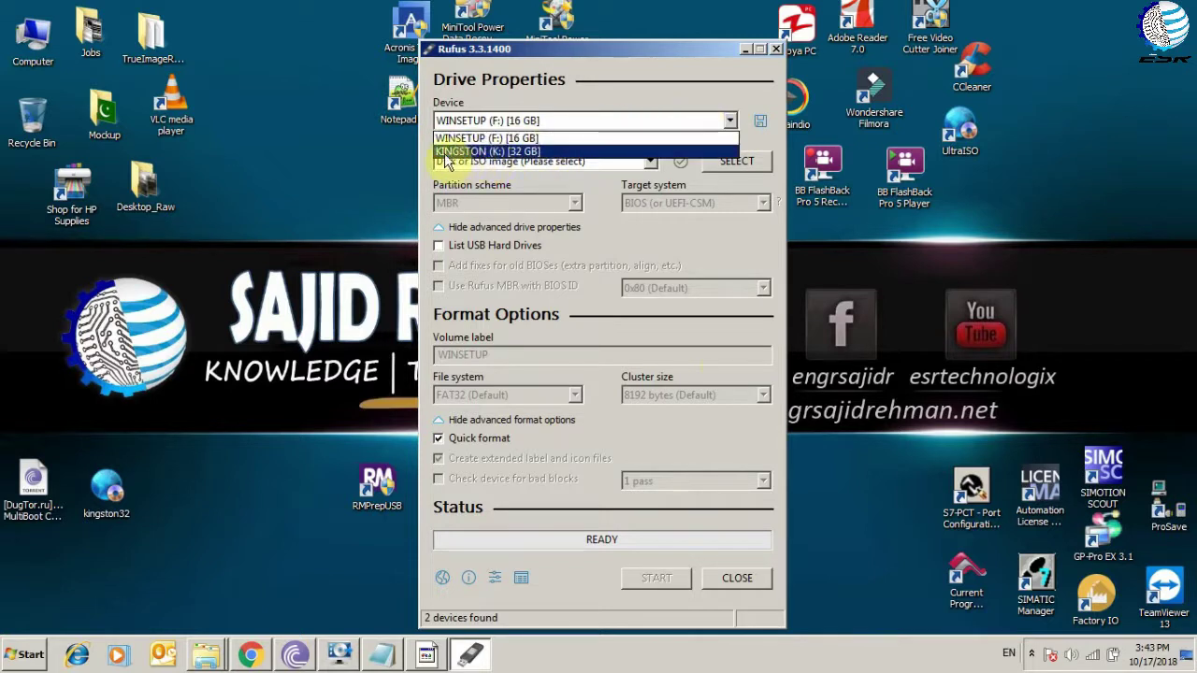
left_click(535, 154)
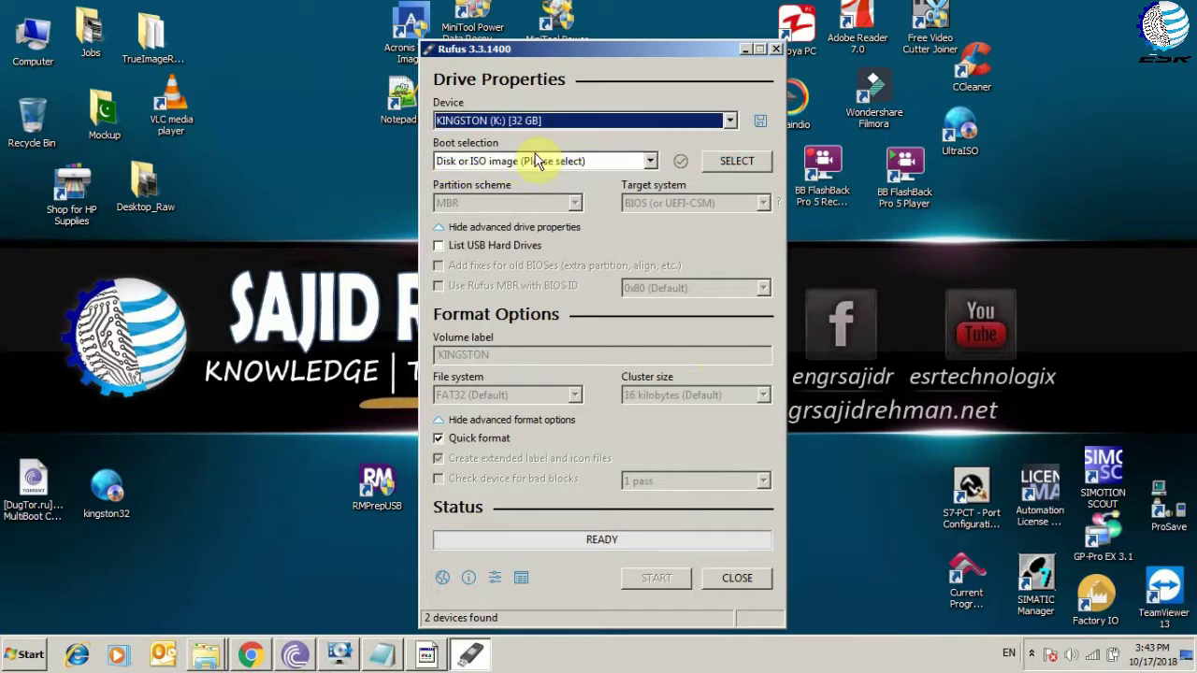
Step: Examine the KINGSTON (K:) drive in the Computer window, then minimize that window
double_click(35, 39)
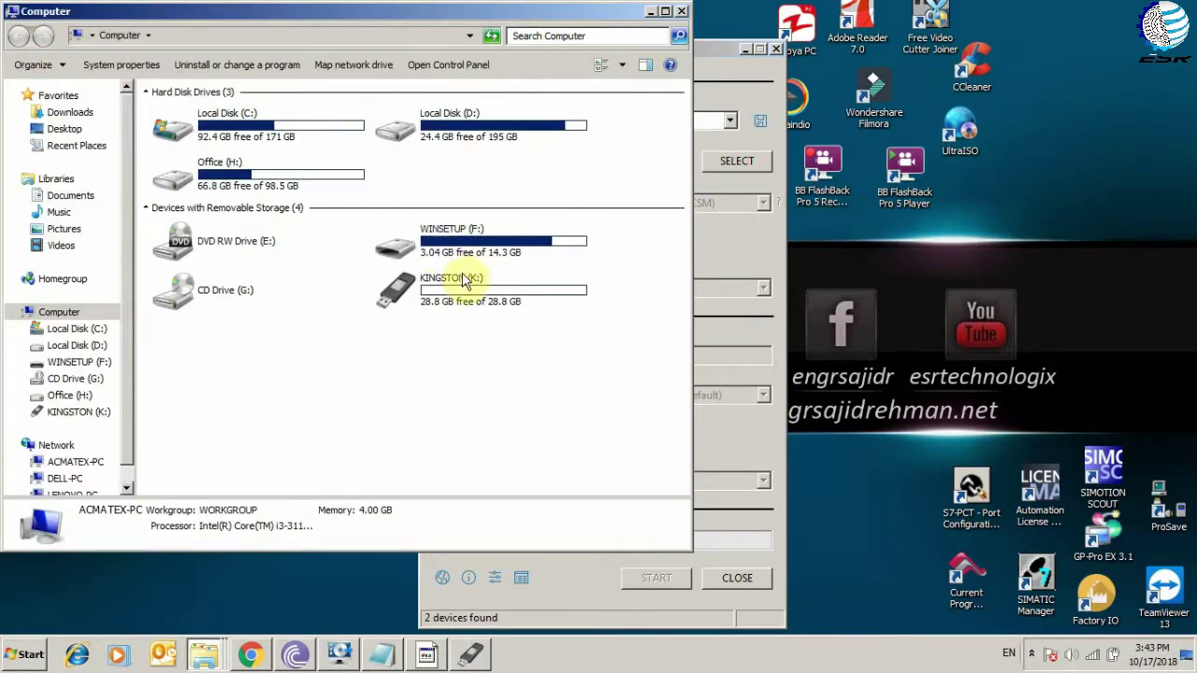
left_click(472, 304)
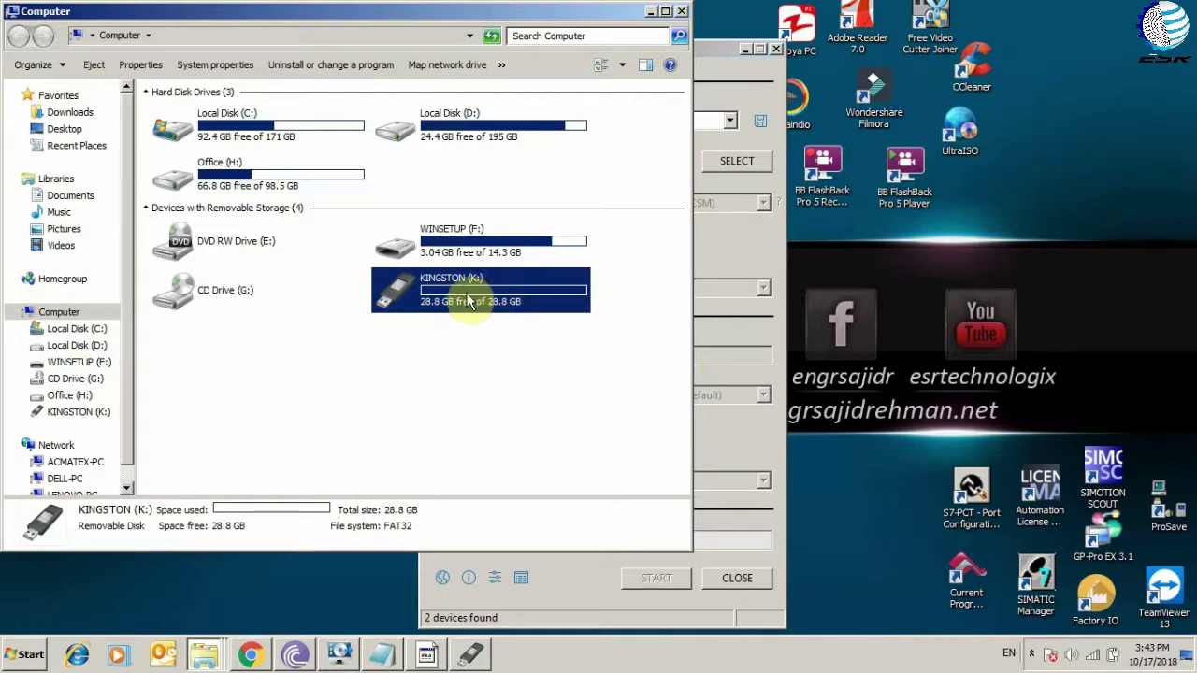
left_click(467, 332)
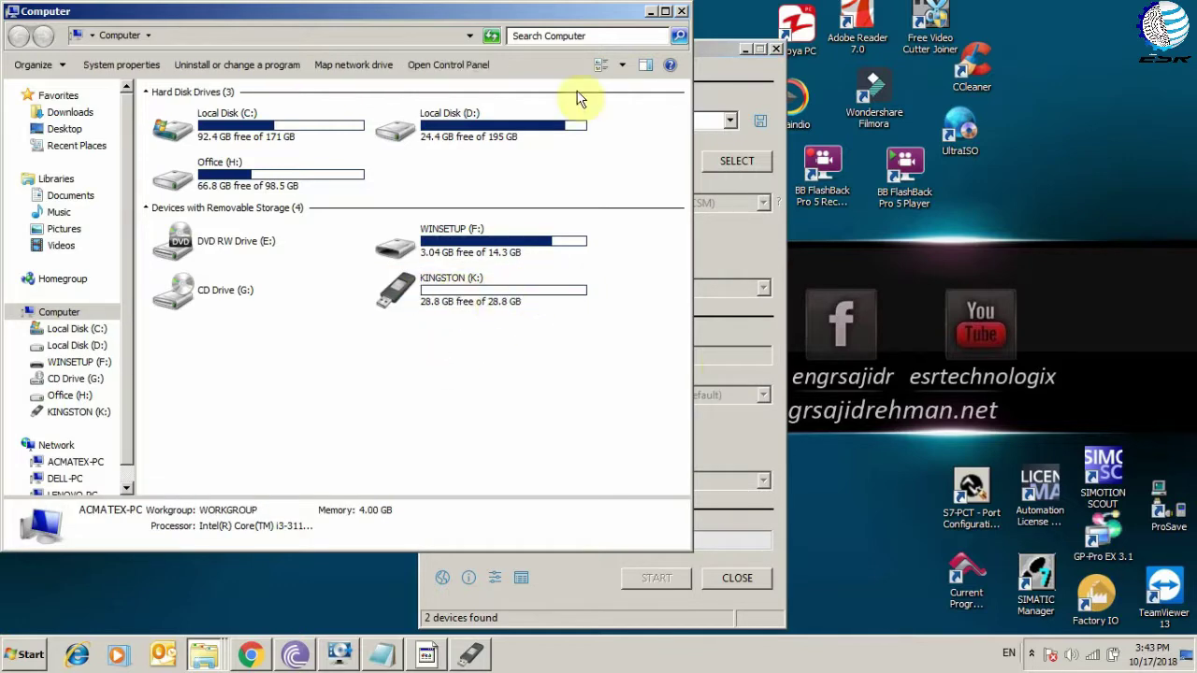
left_click(651, 10)
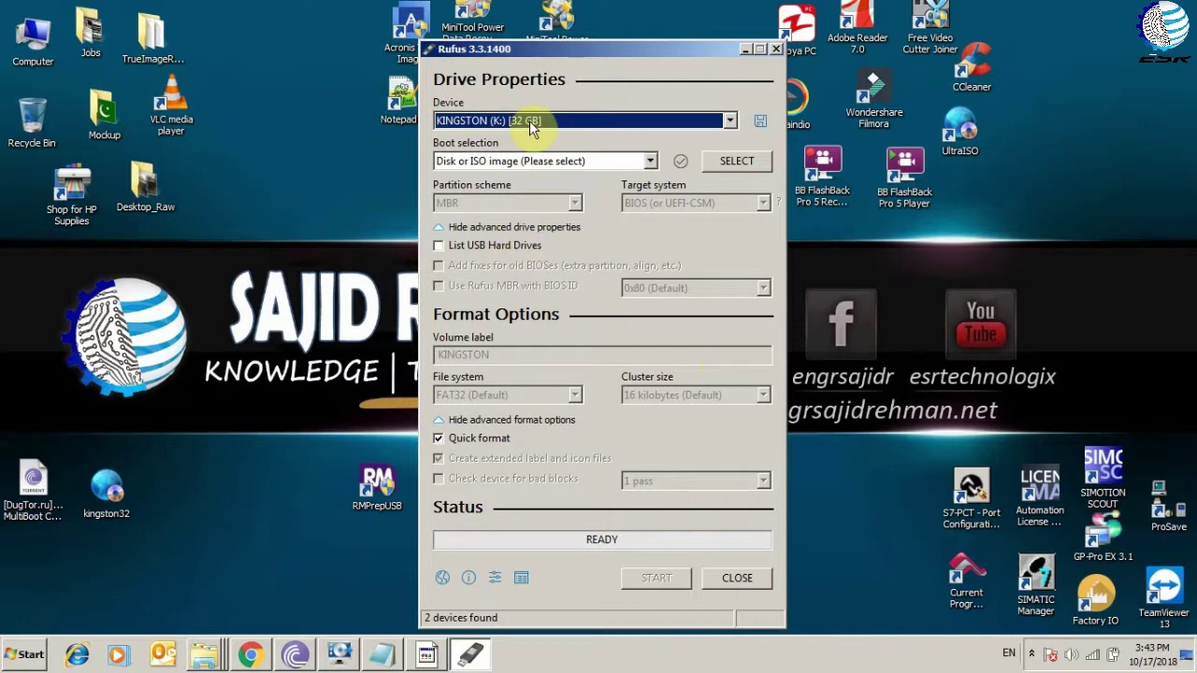
Step: Reposition the Rufus window, look through the boot selection options, and collapse both advanced option sections
left_click_drag(652, 47, 559, 11)
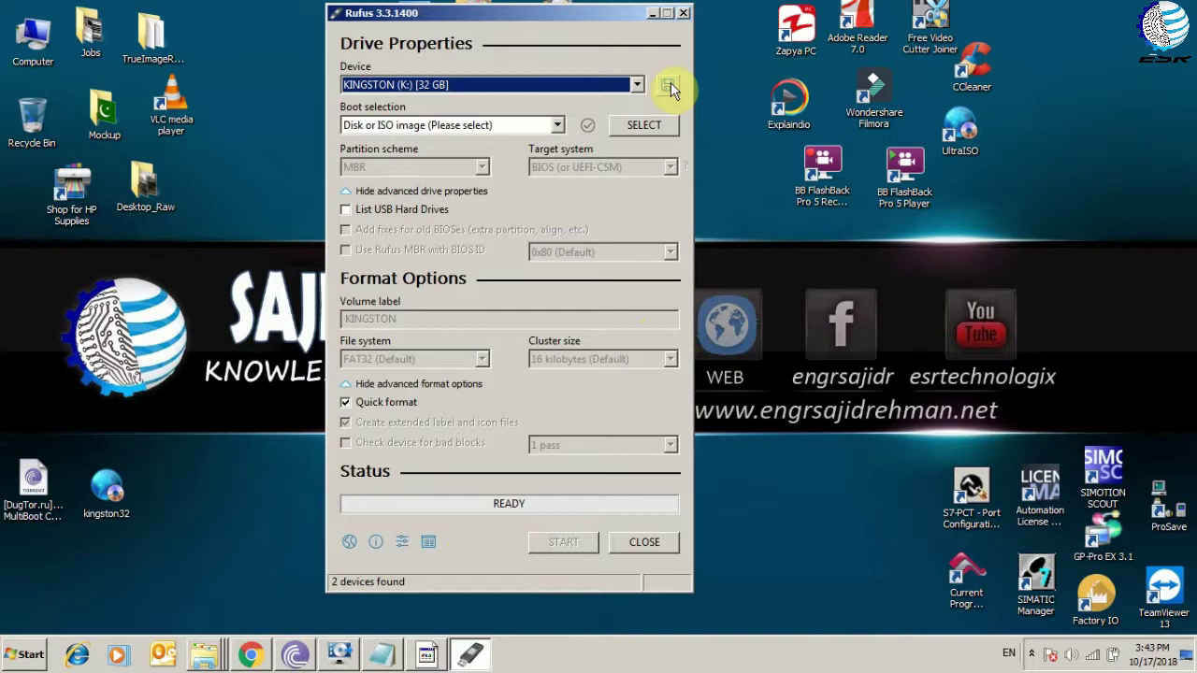
left_click(558, 128)
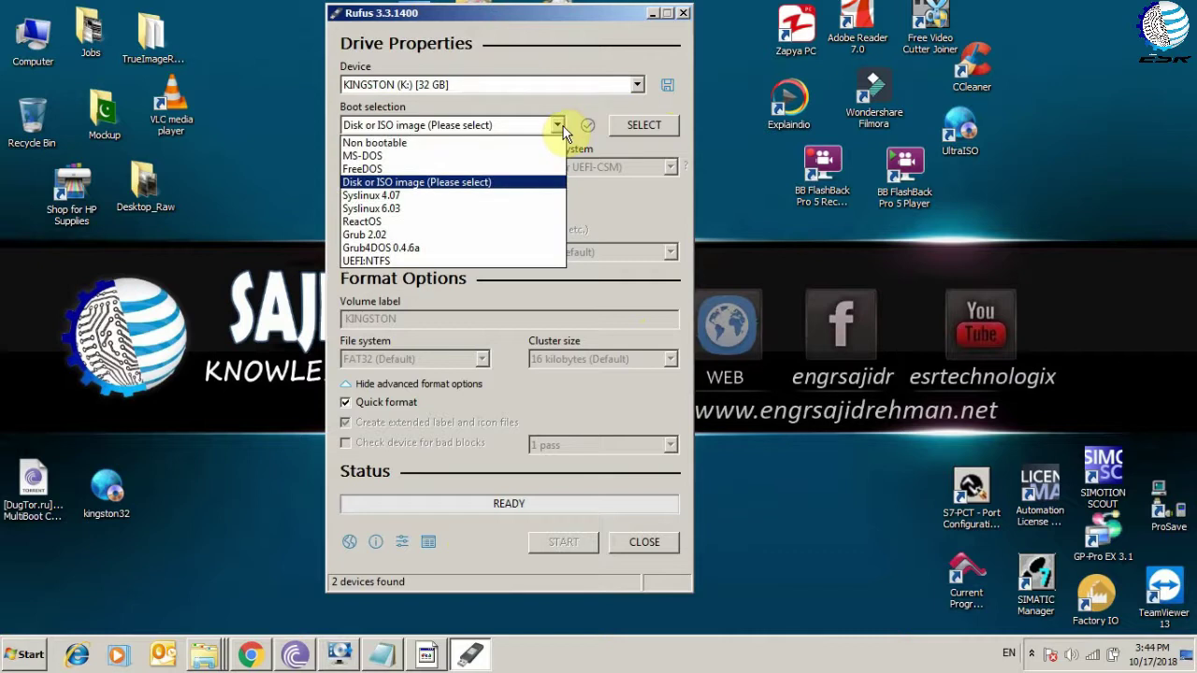
left_click(558, 125)
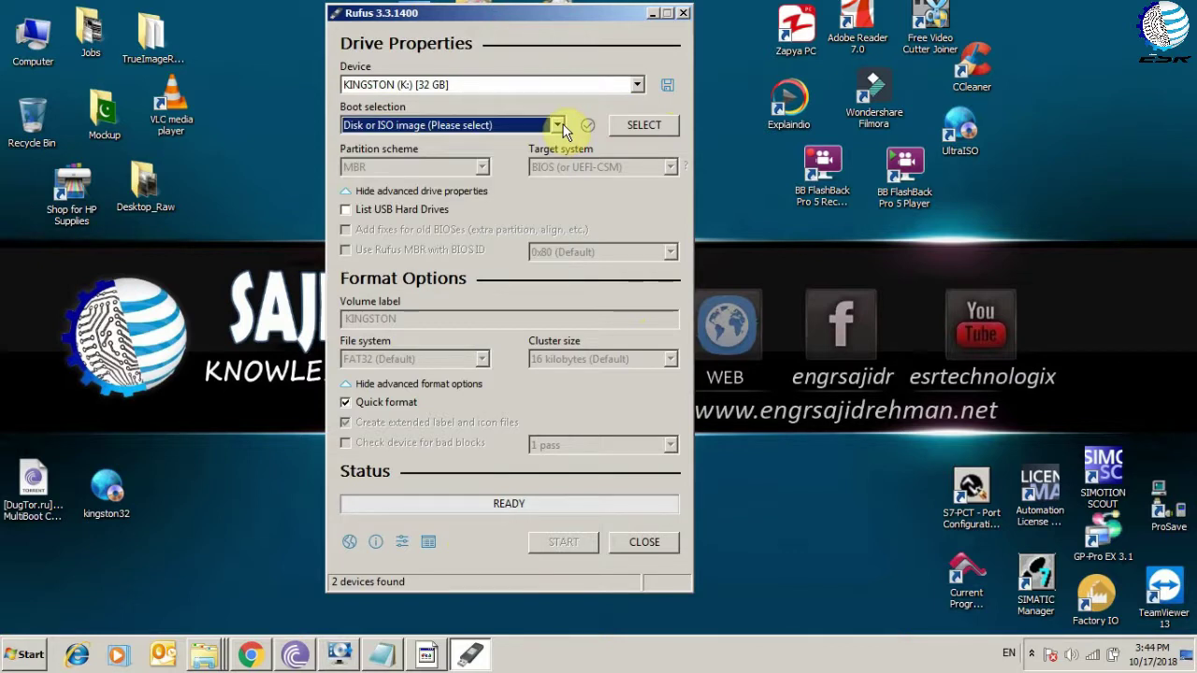
left_click(398, 192)
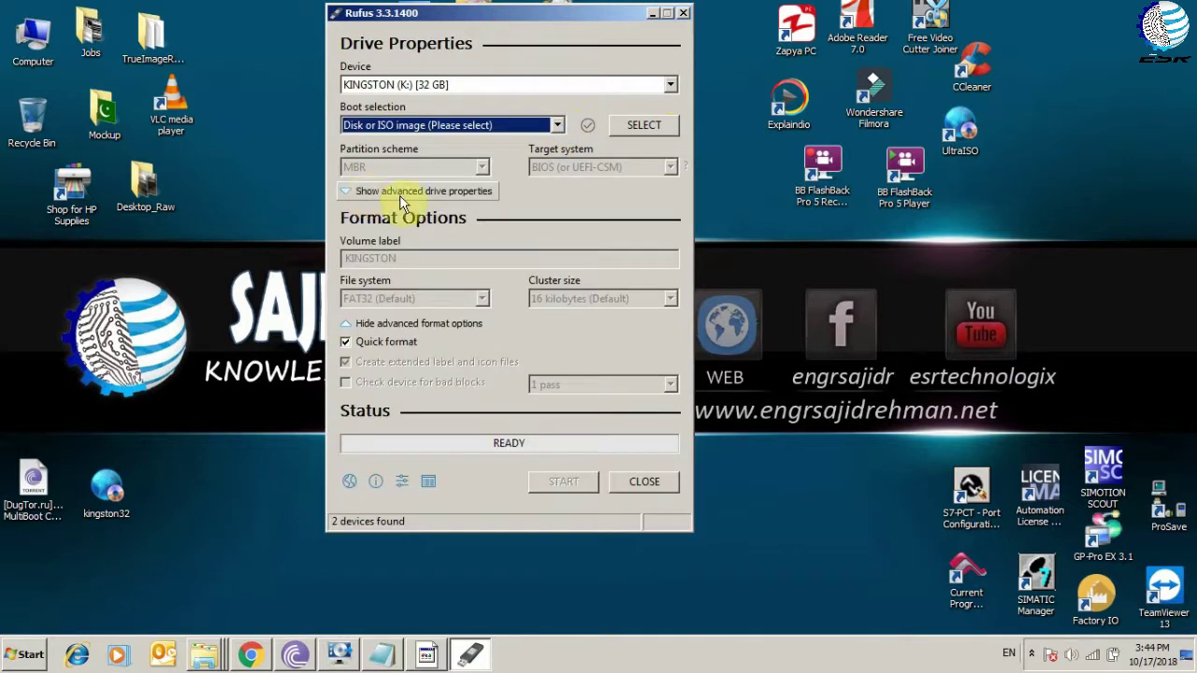
left_click(365, 323)
left_click(557, 125)
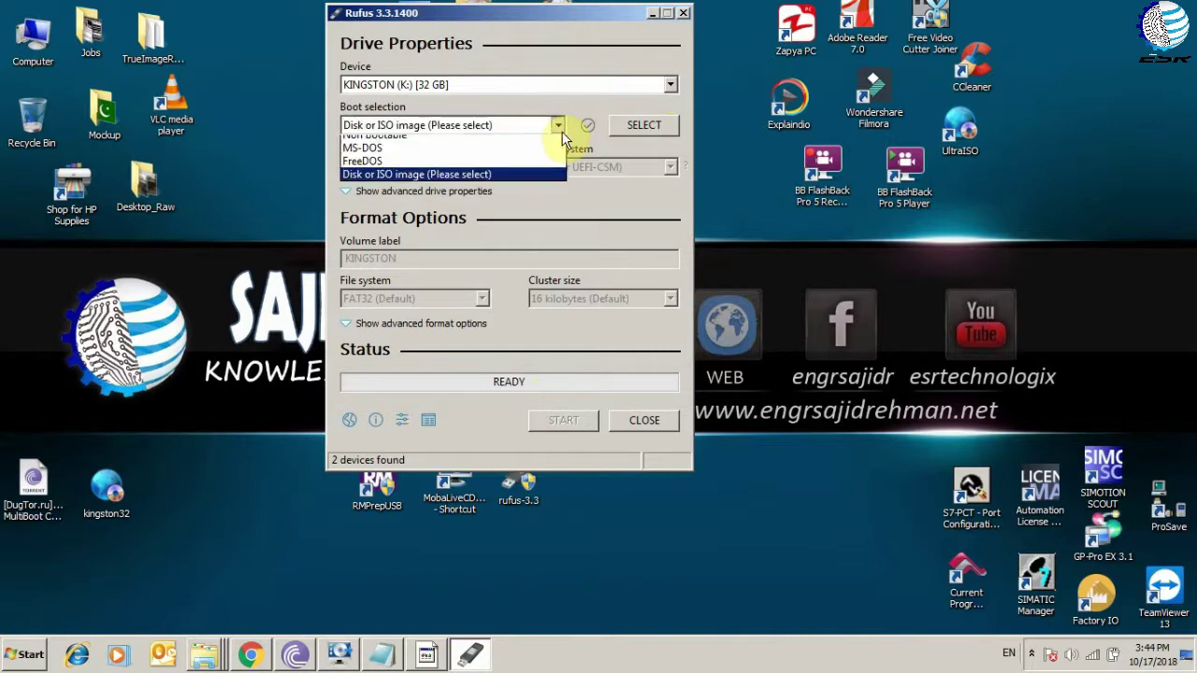
left_click(582, 161)
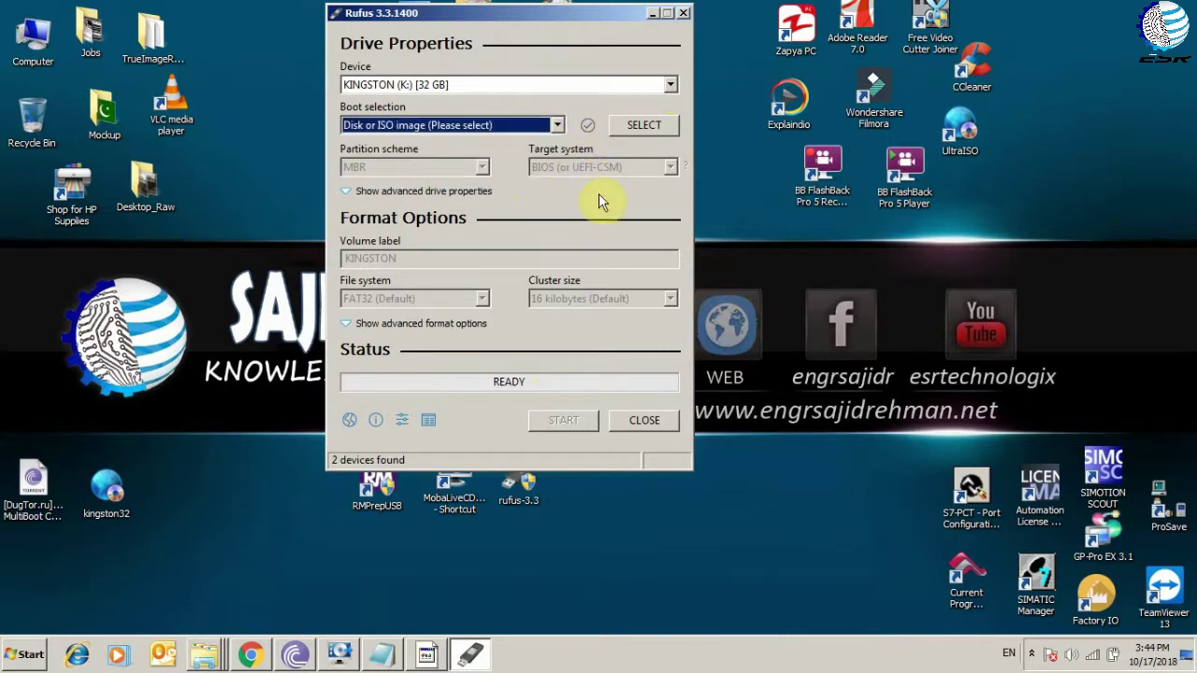
Step: Expand the advanced drive properties and set Grub4DOS 0.4.6a as boot selection with the MBR partition scheme
left_click(451, 194)
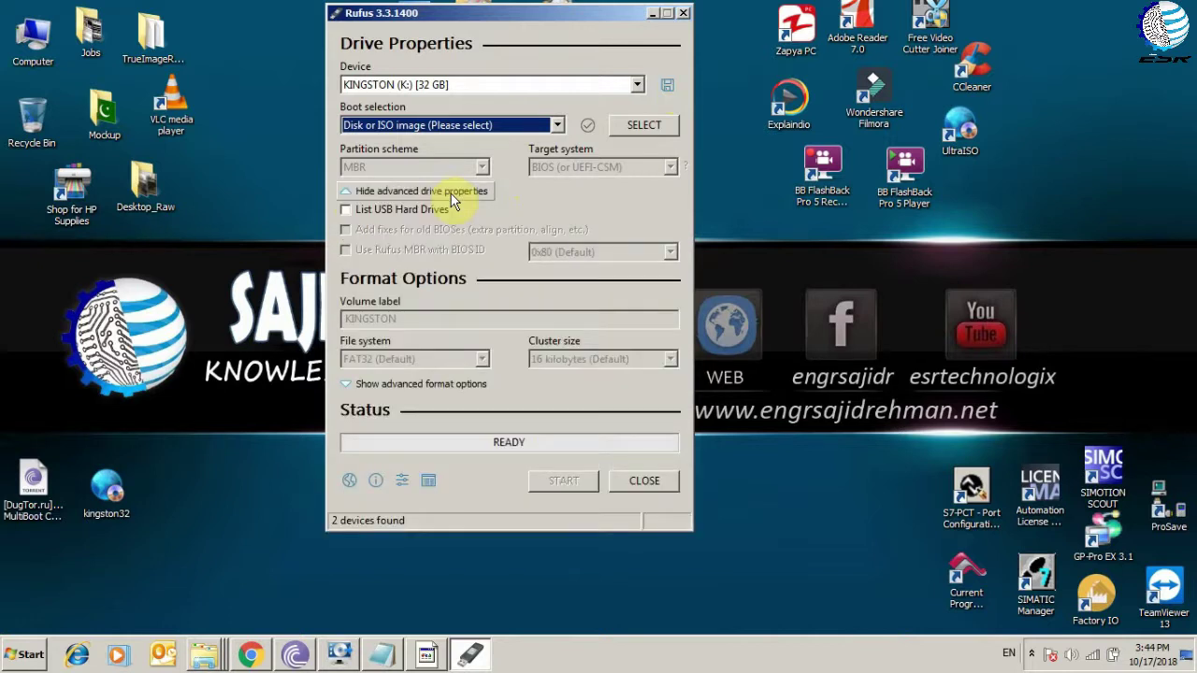
left_click(556, 125)
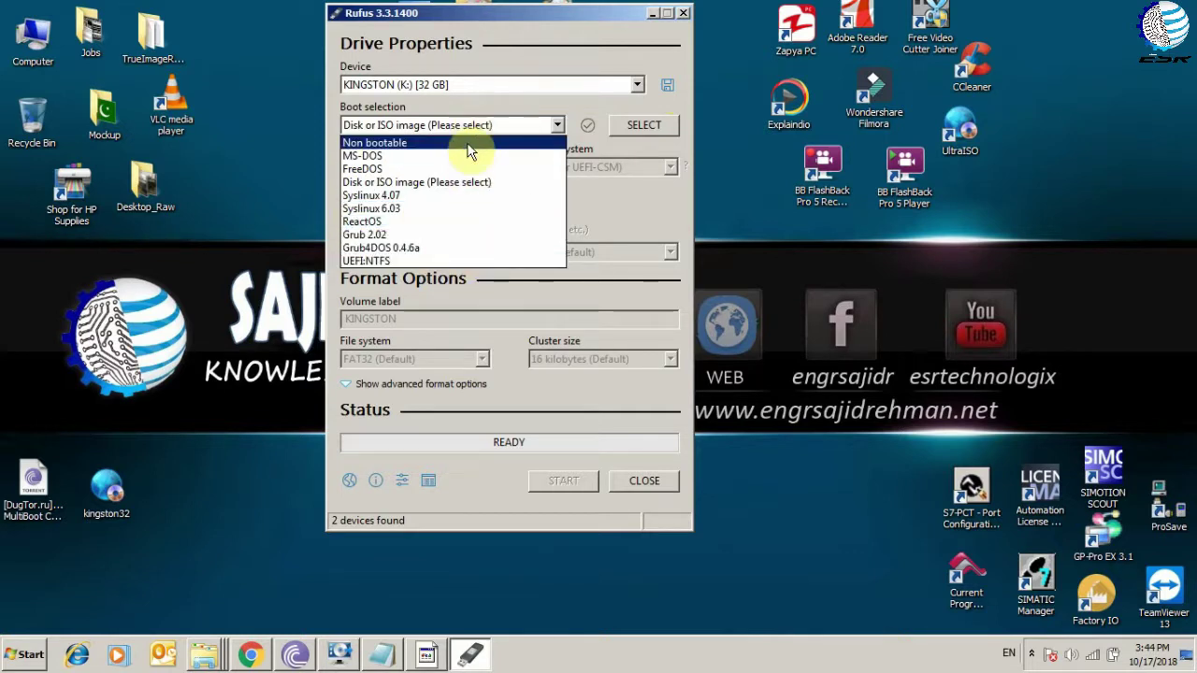
left_click(492, 248)
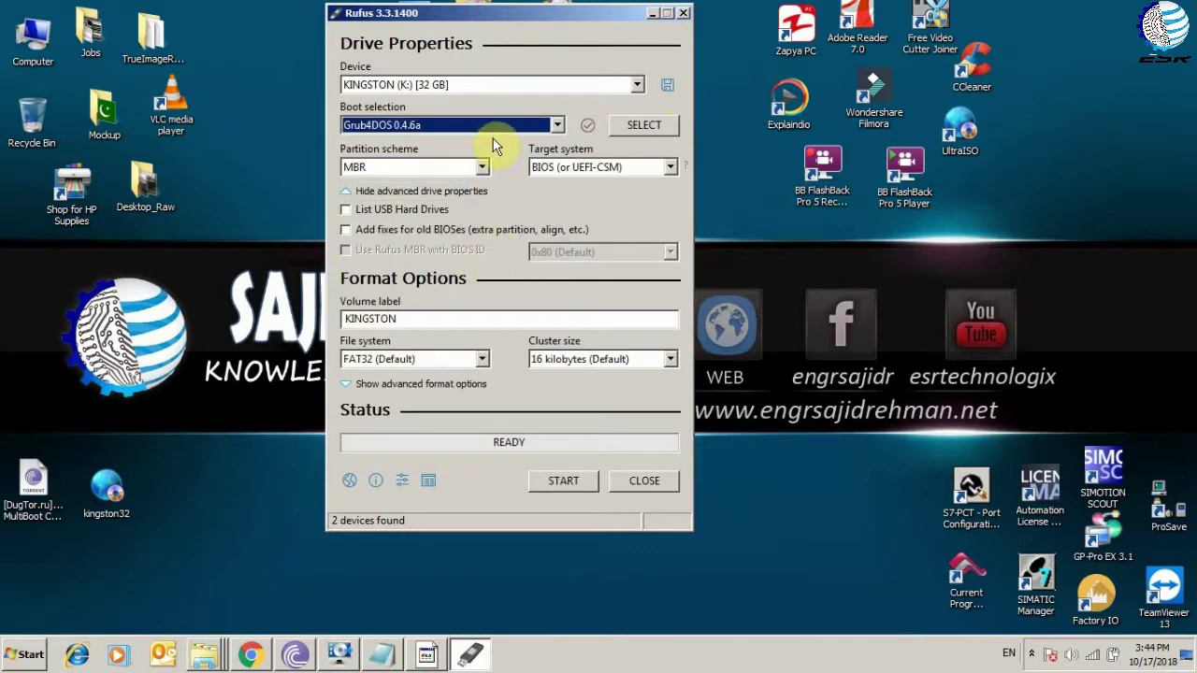
left_click(482, 167)
left_click(408, 183)
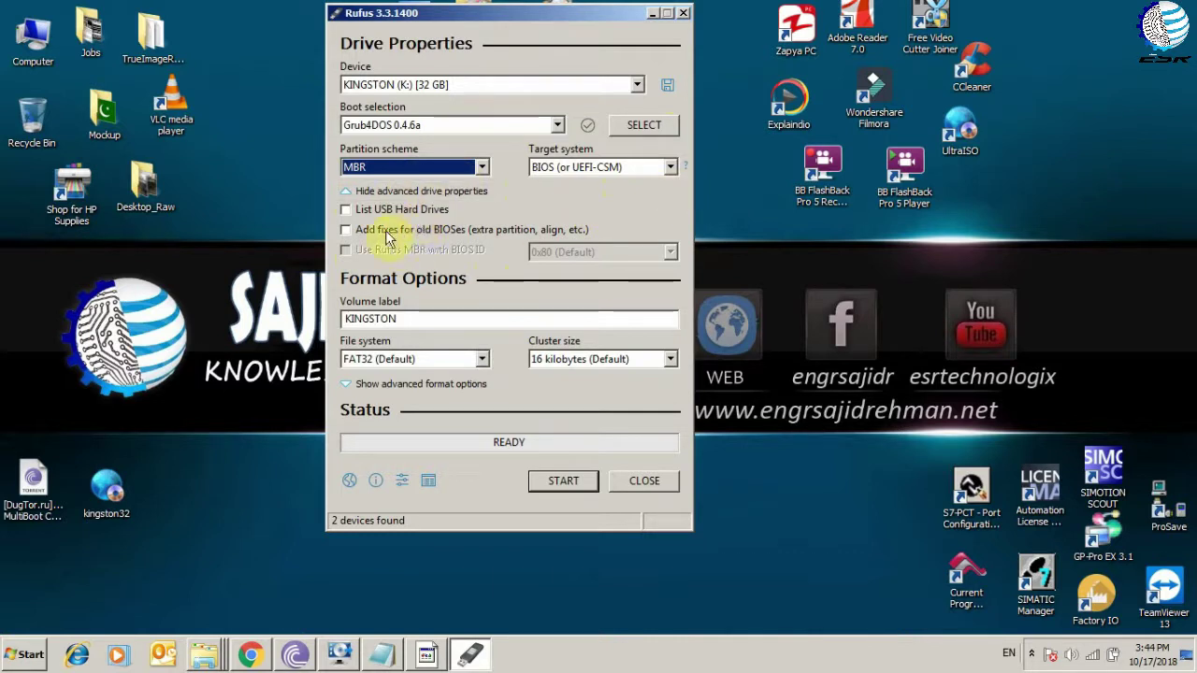
Step: Keep KINGSTON as the volume label and choose FAT32 (Default) as the file system
left_click(440, 321)
left_click_drag(441, 321, 367, 318)
left_click(435, 318)
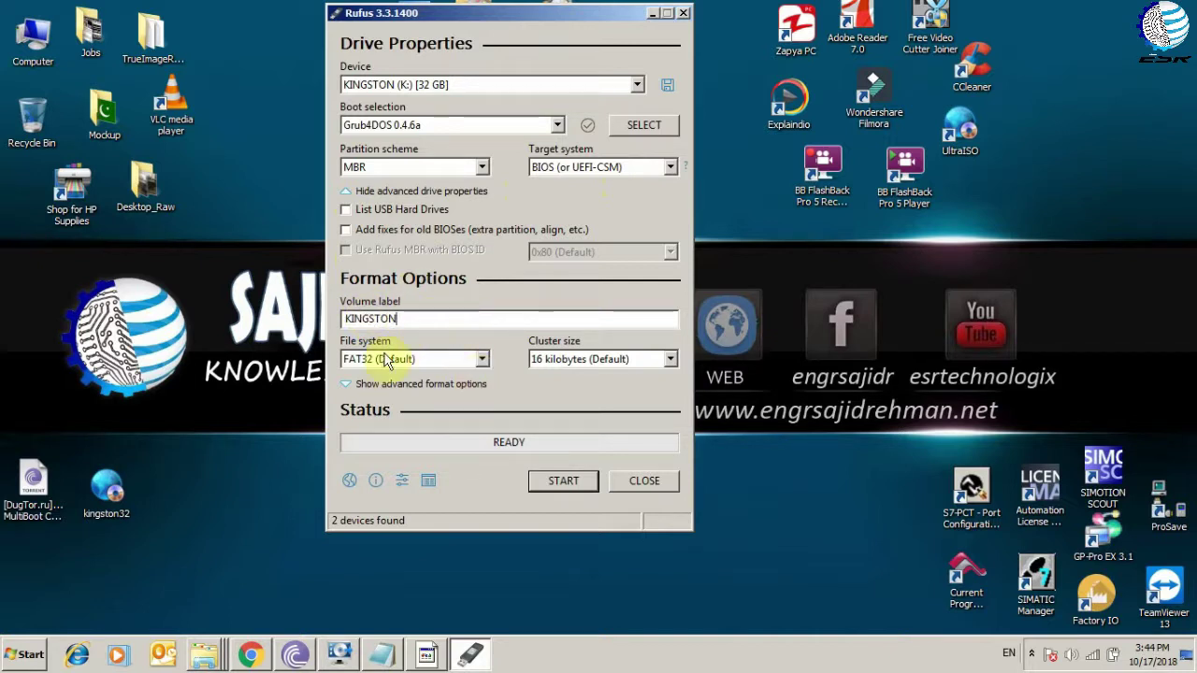
left_click(483, 362)
left_click(444, 376)
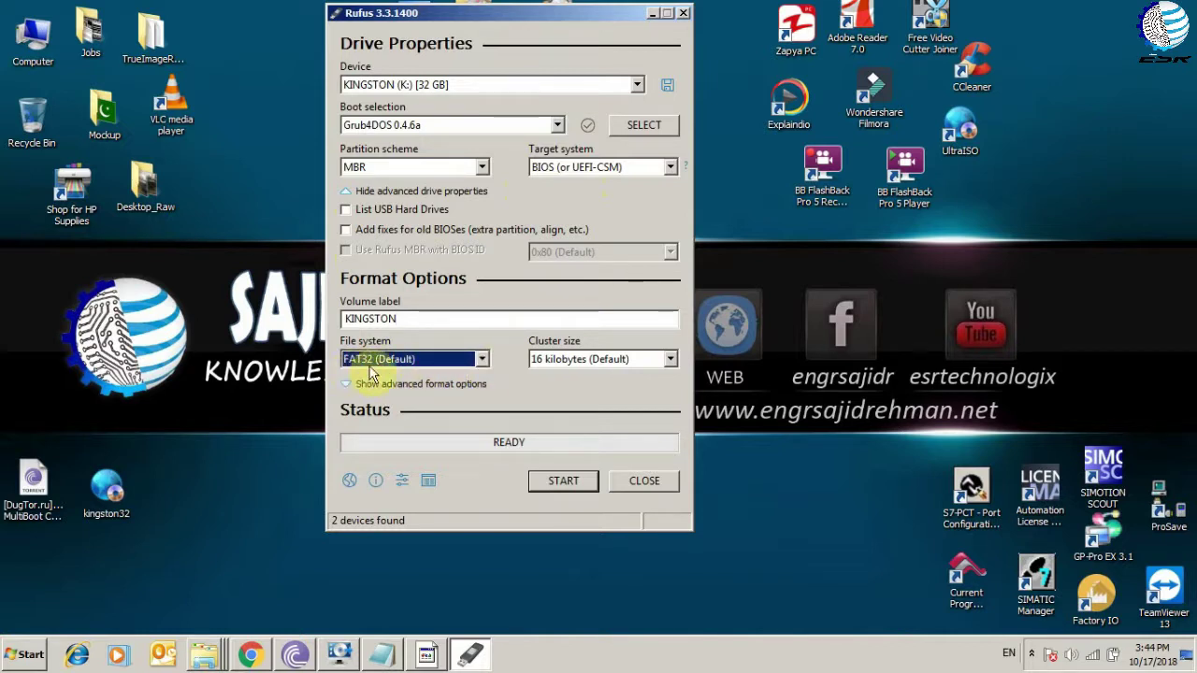
Step: Expand the advanced format options and keep FAT32 (Default) with a cluster size of 16 kilobytes (Default)
left_click(442, 385)
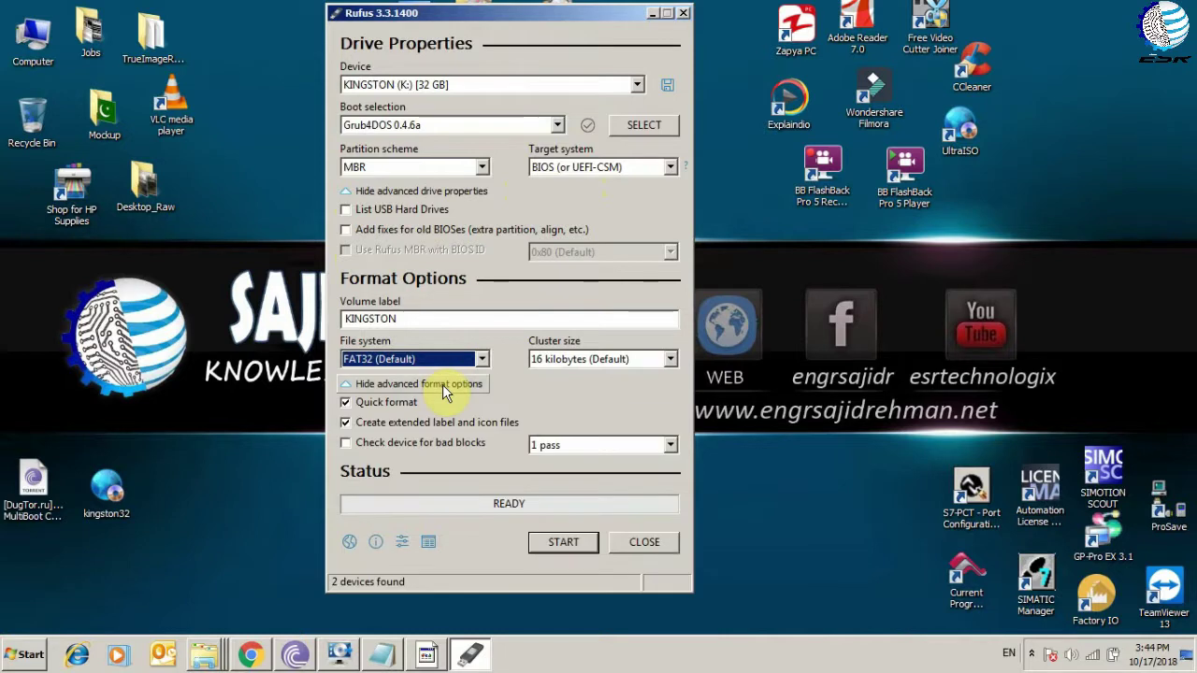
left_click(482, 359)
left_click(430, 376)
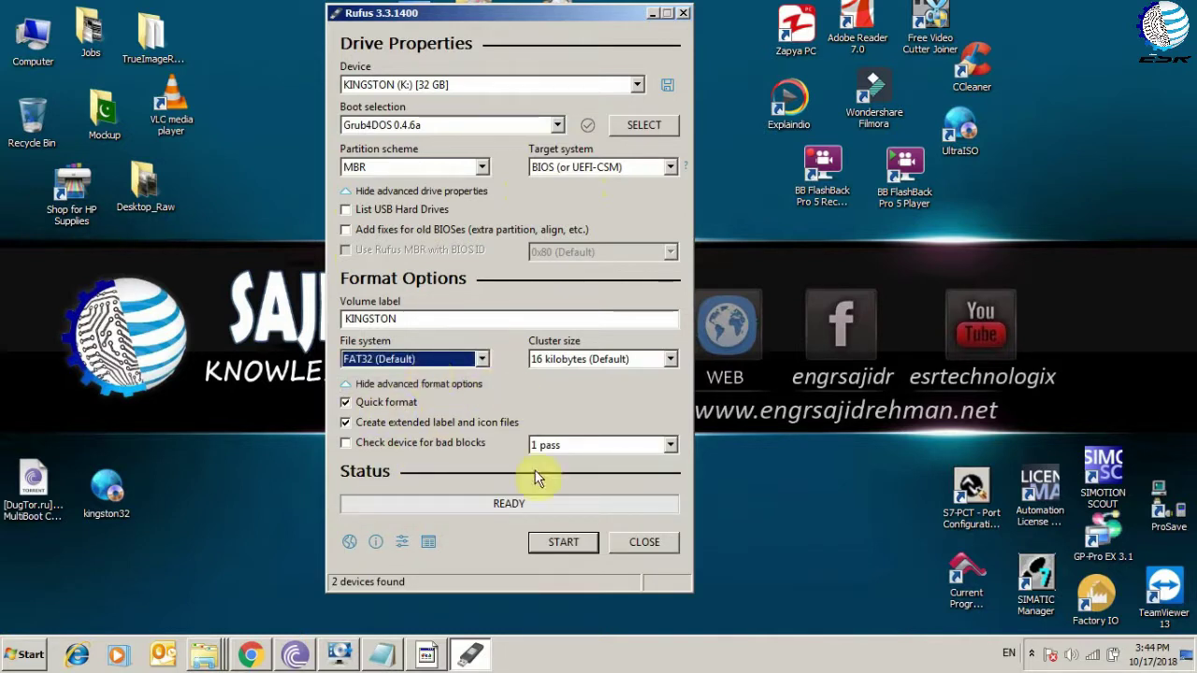
left_click(670, 361)
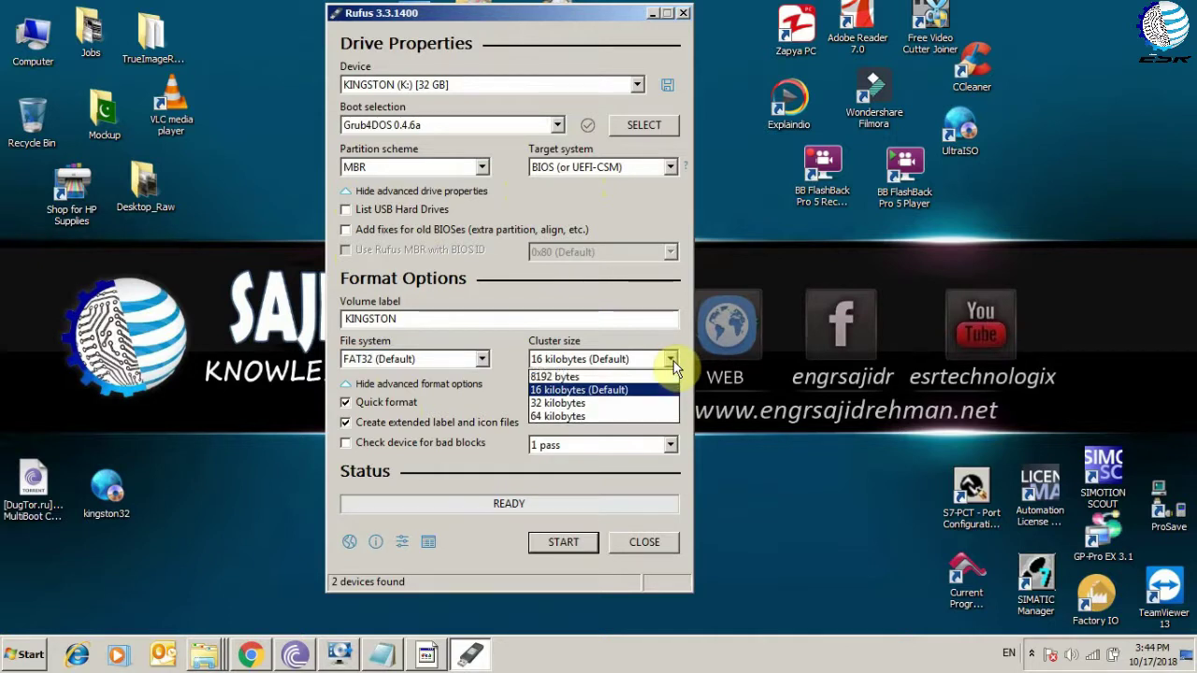
left_click(673, 361)
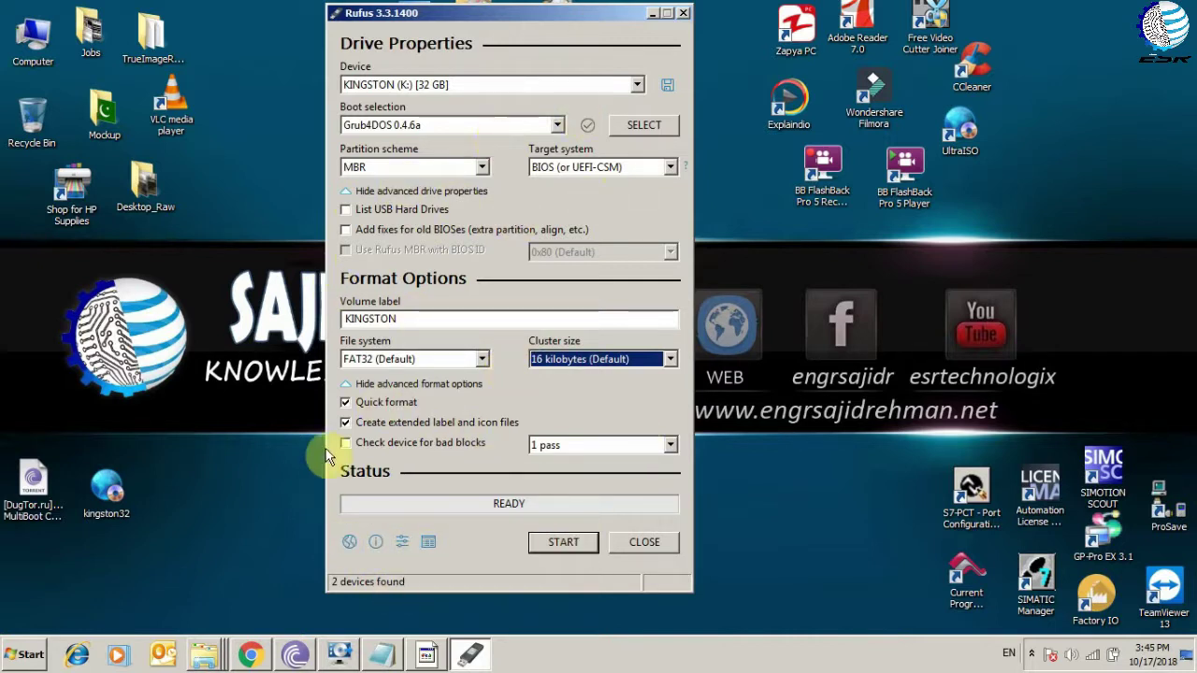
Step: Check the contents of the KINGSTON (K:) drive in the Computer window and close the window
double_click(38, 48)
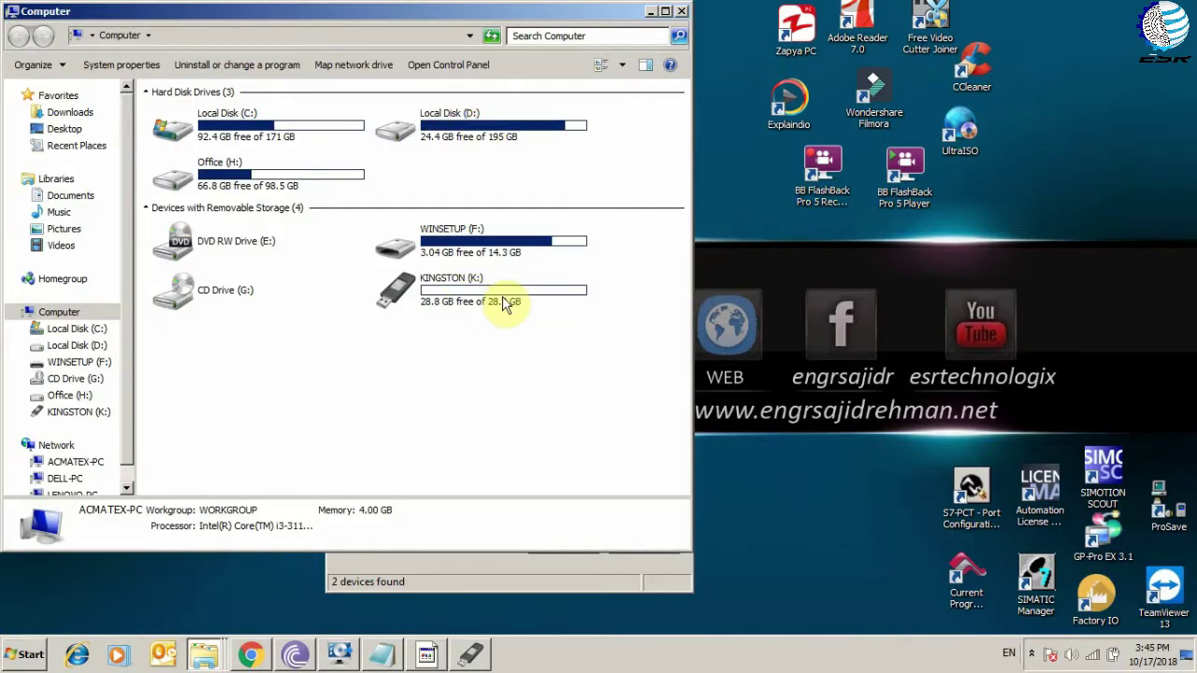
left_click(505, 304)
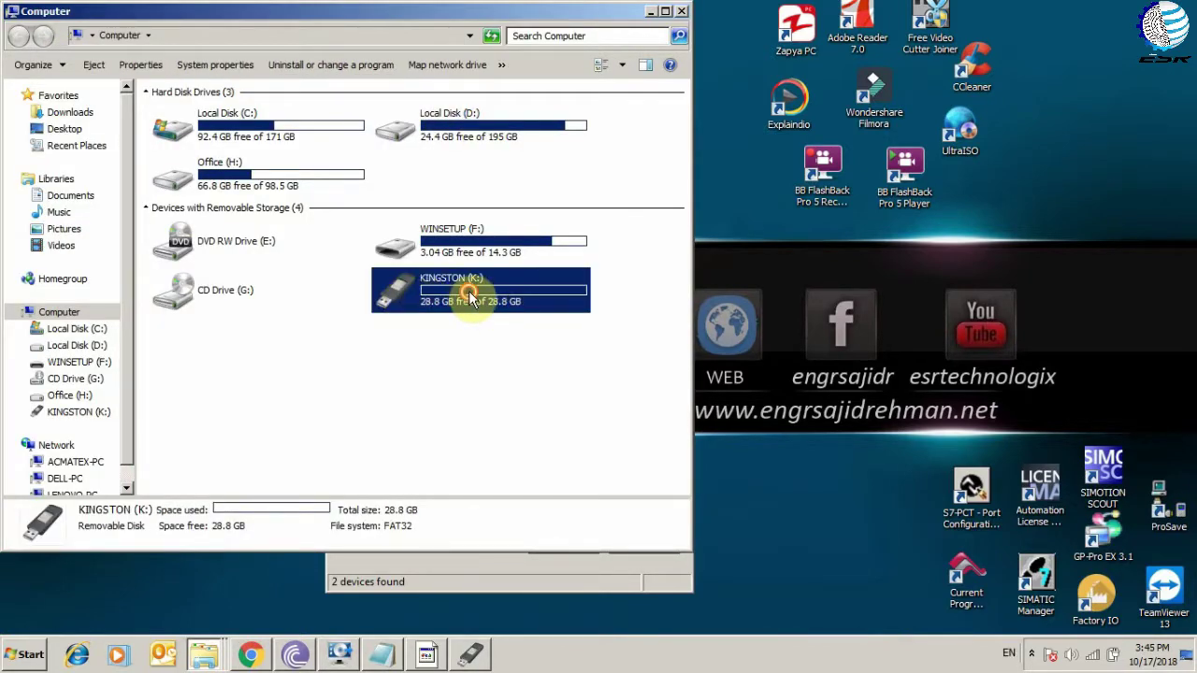
double_click(468, 299)
left_click(19, 42)
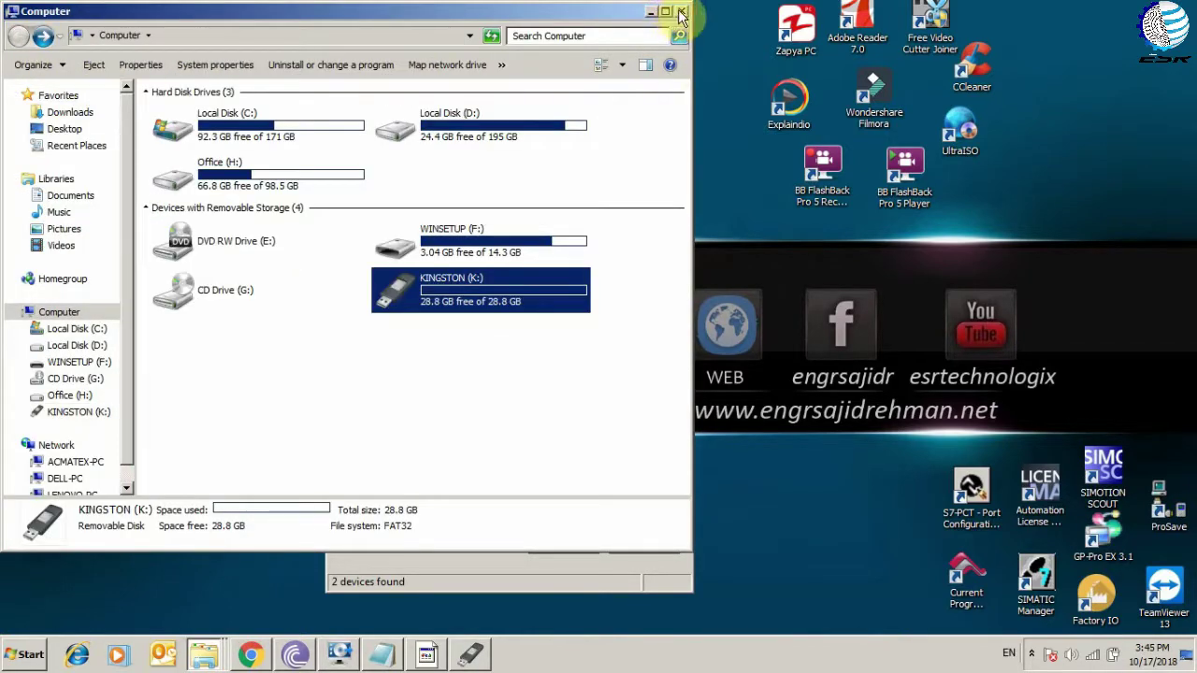
left_click(682, 12)
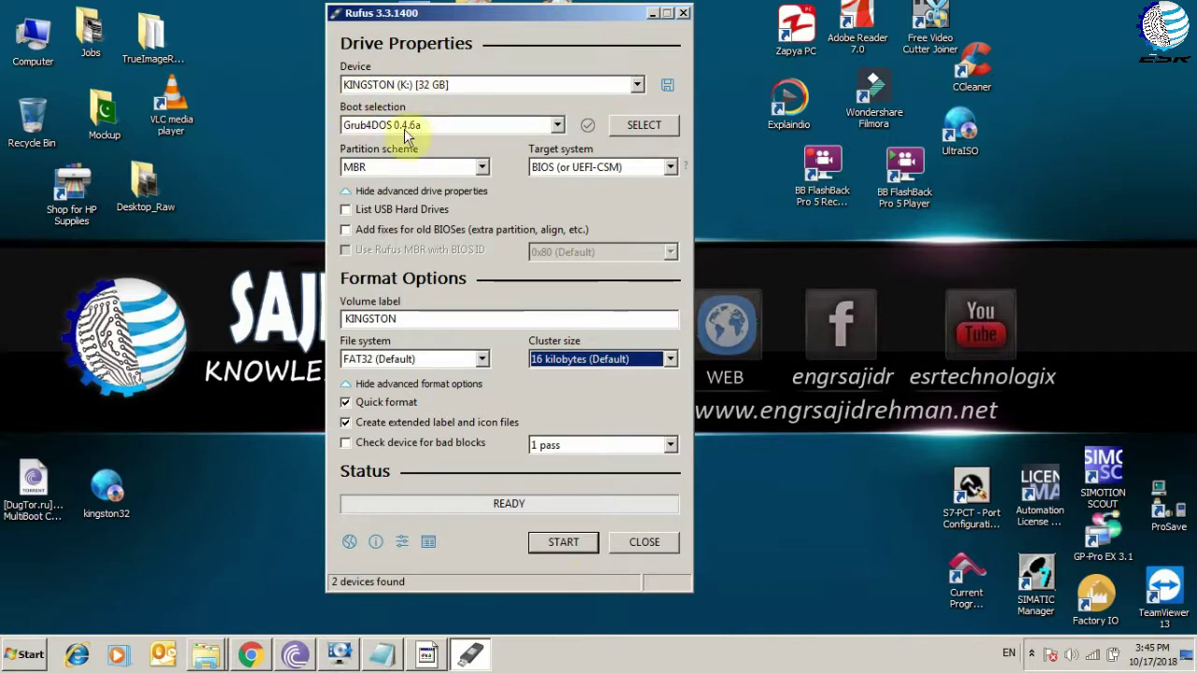
Step: Try to format the KINGSTON drive, agreeing to download the missing grldr file and to erase all data
left_click(562, 545)
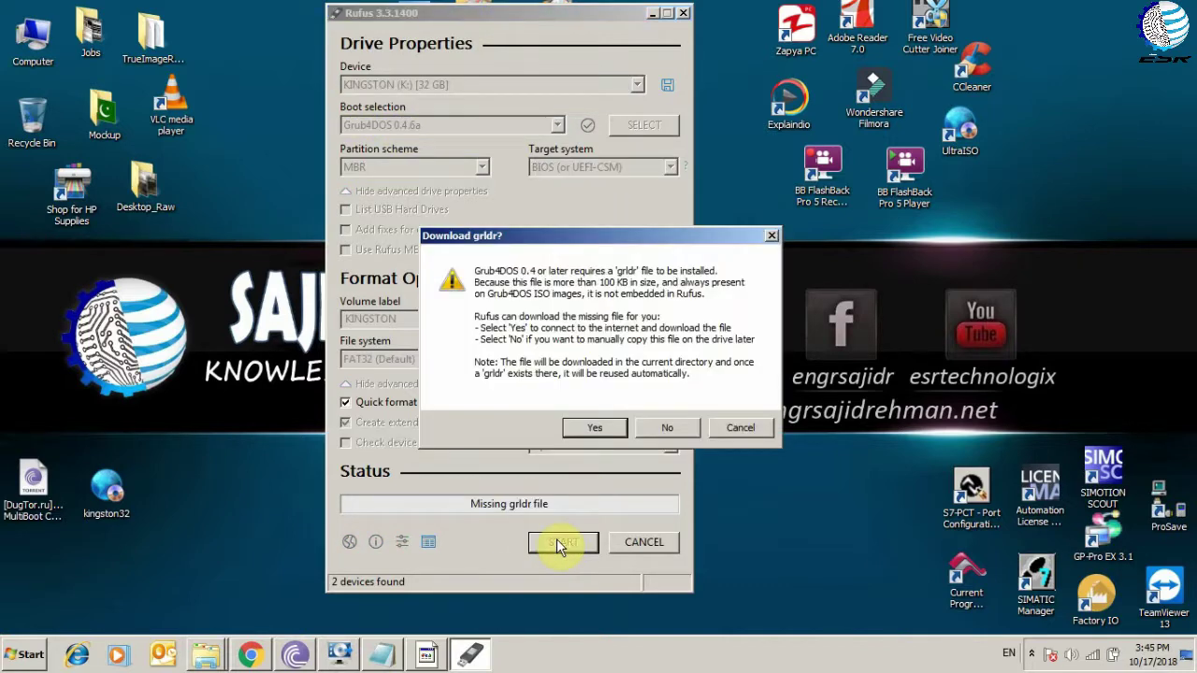
left_click(609, 427)
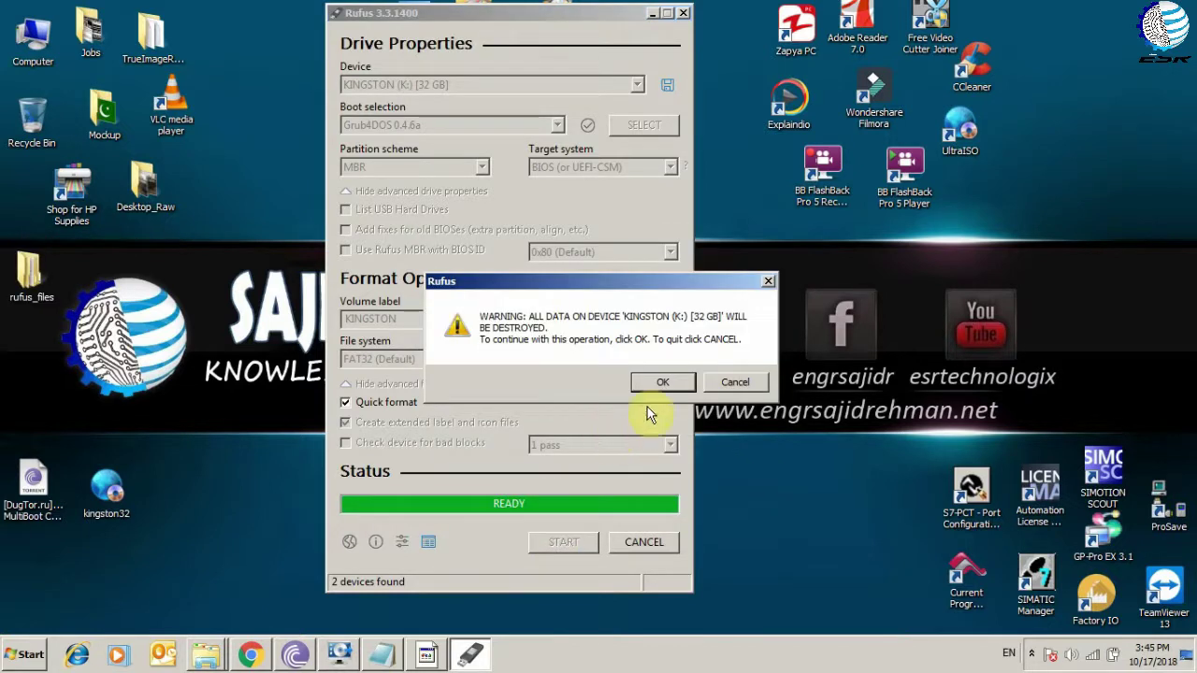
left_click(662, 383)
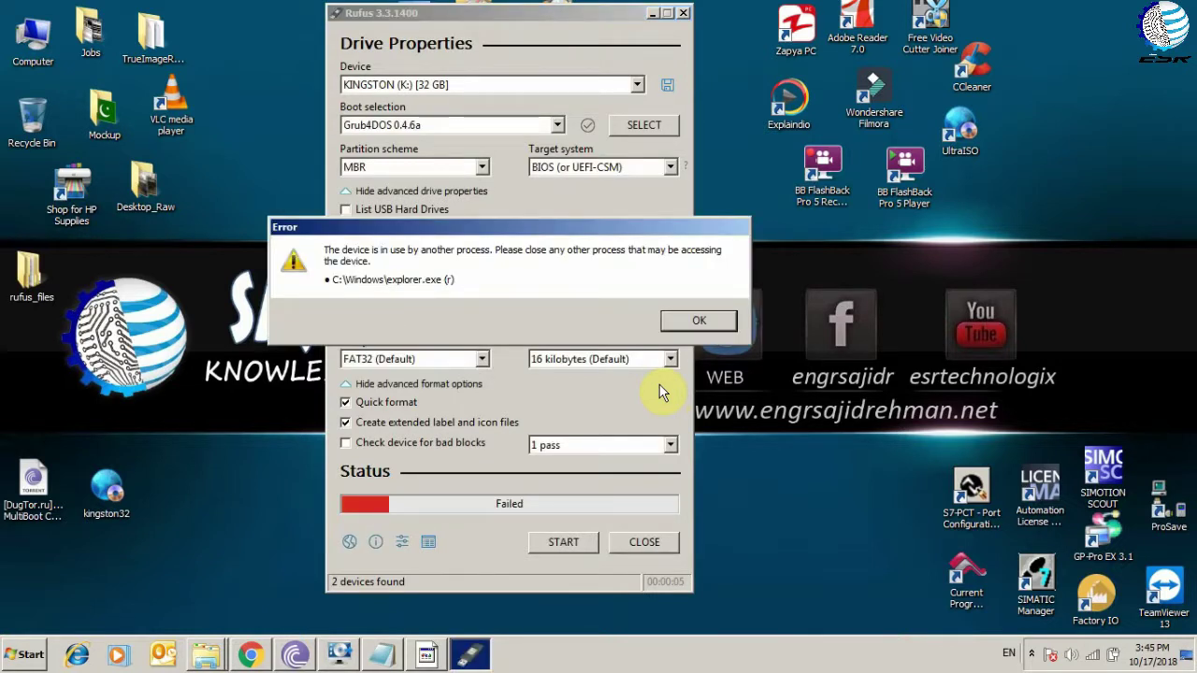
left_click(706, 324)
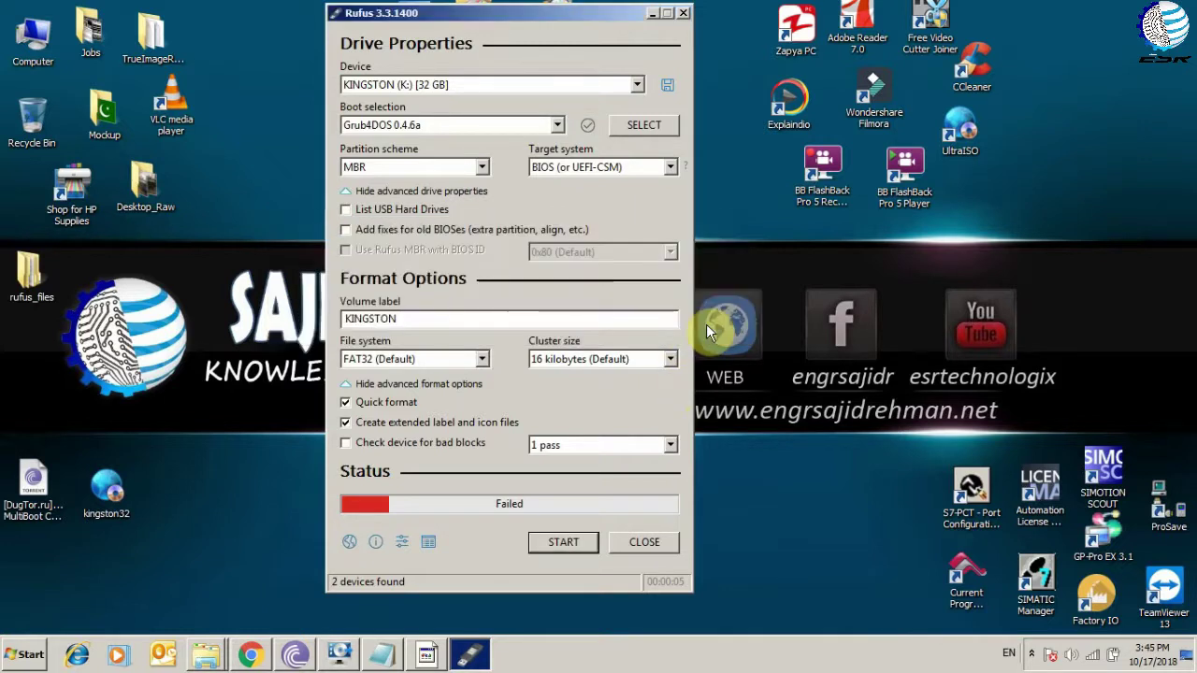
Step: Check the open Explorer windows and restart formatting the KINGSTON drive, accepting the loss of its data
left_click(210, 644)
left_click(209, 653)
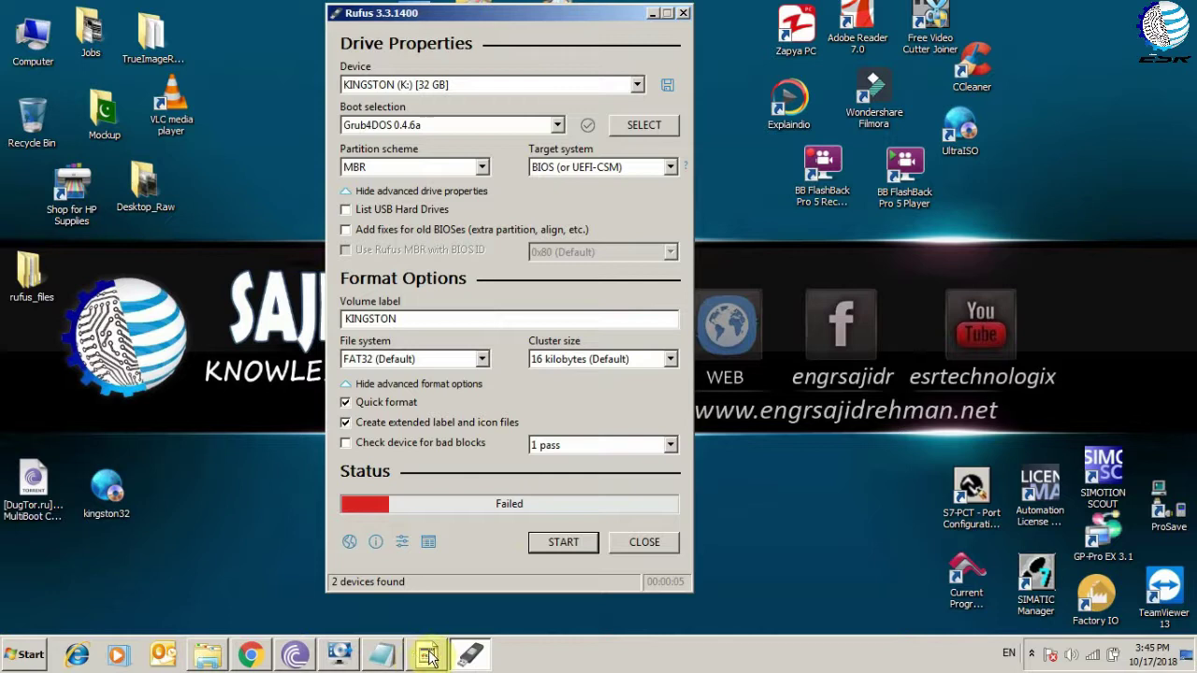
left_click(565, 545)
left_click(681, 378)
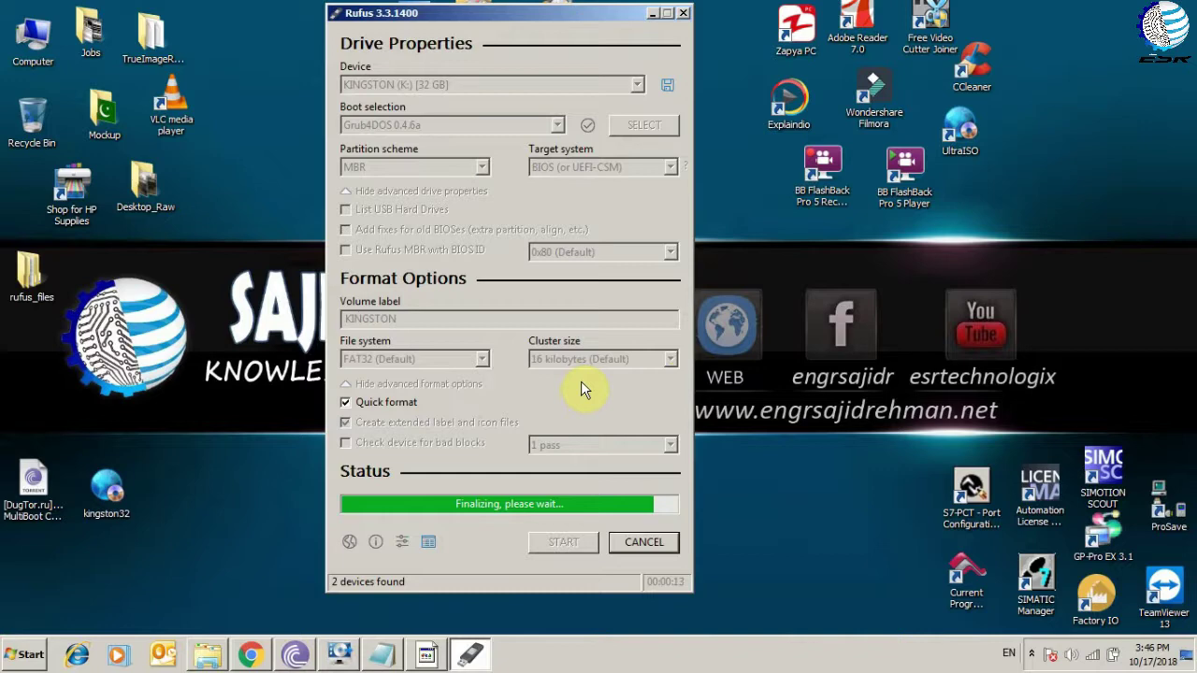
left_click(470, 654)
left_click(469, 655)
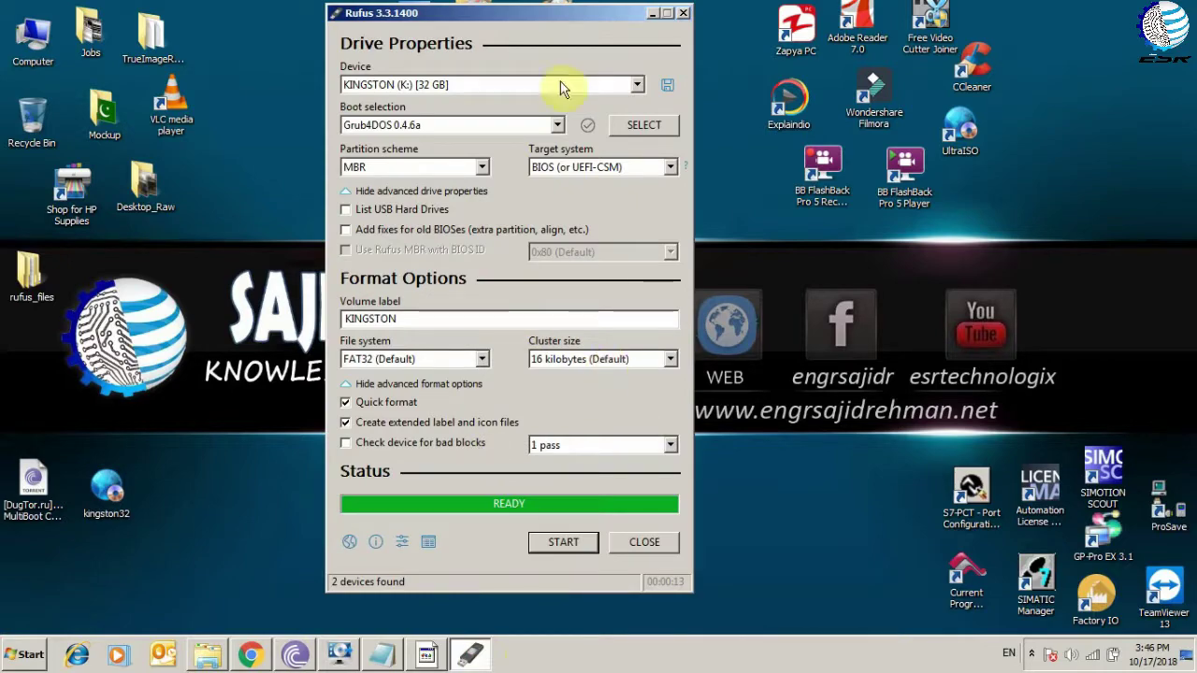
Step: Open the KINGSTON (K:) drive from the Computer window and show its files as tiles
double_click(39, 39)
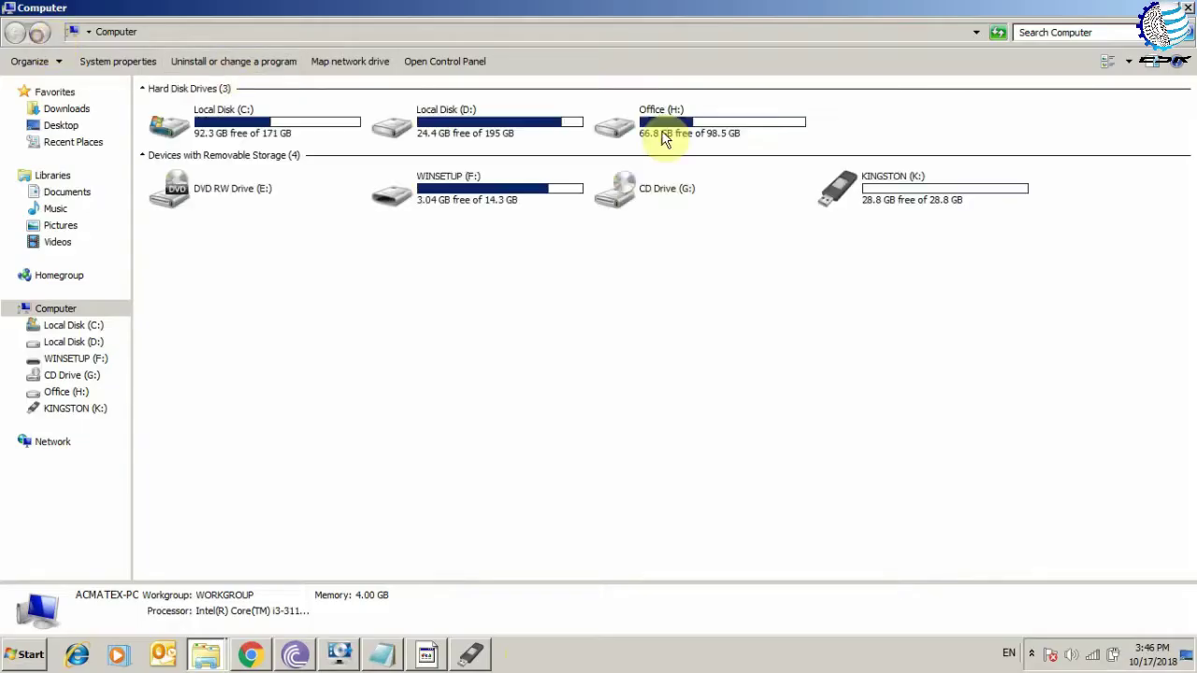
left_click(907, 206)
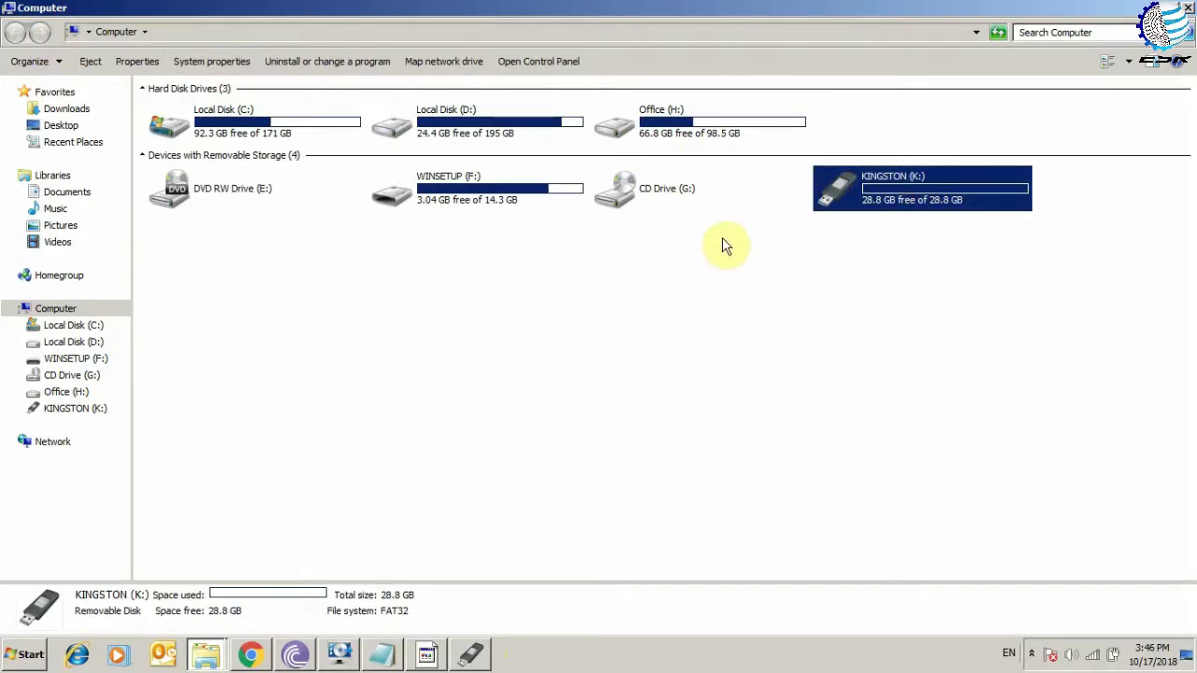
double_click(851, 184)
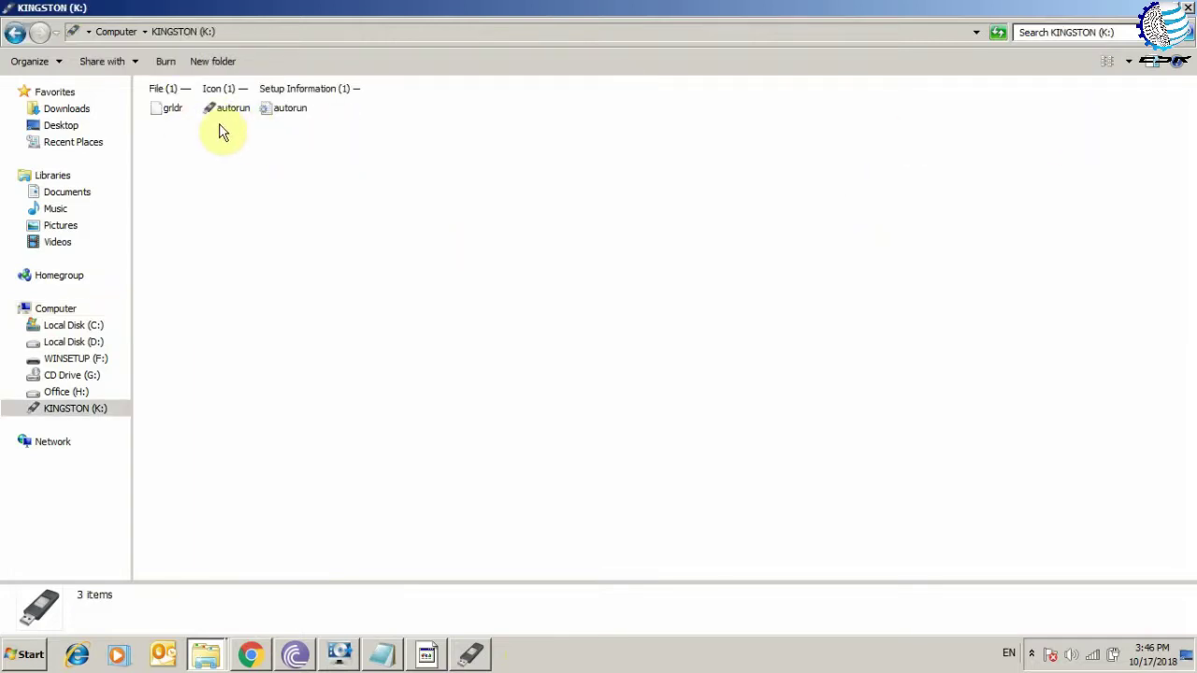
left_click(1111, 61)
left_click(1111, 60)
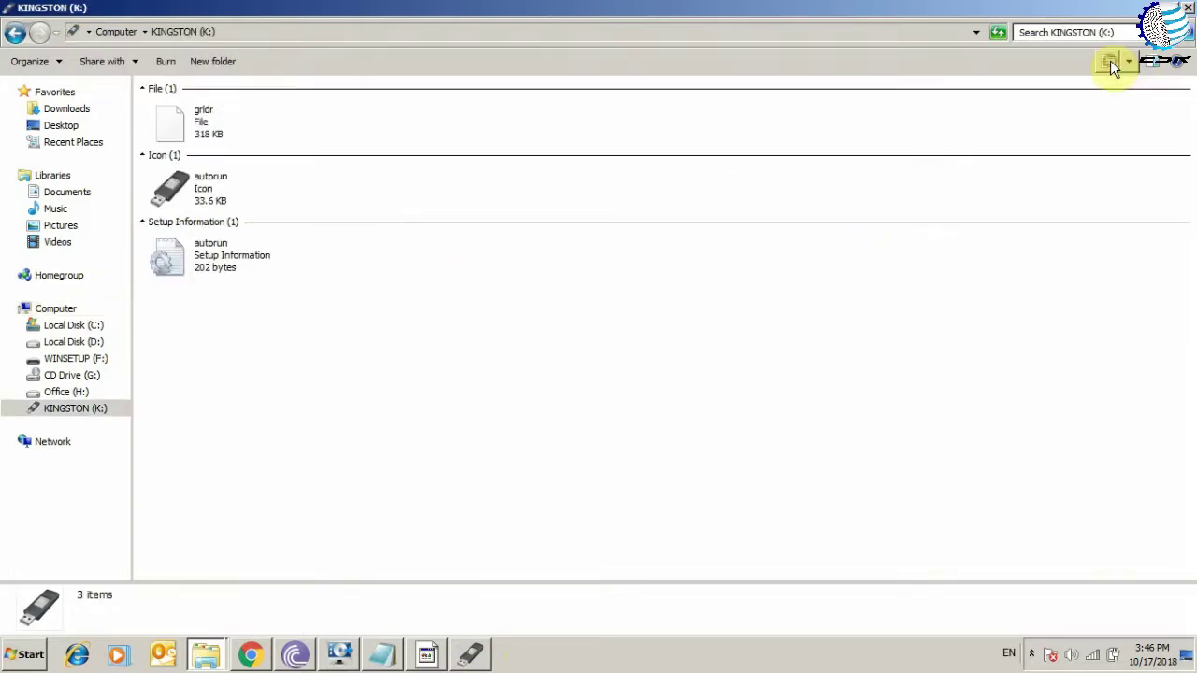
left_click(1111, 60)
left_click(1114, 58)
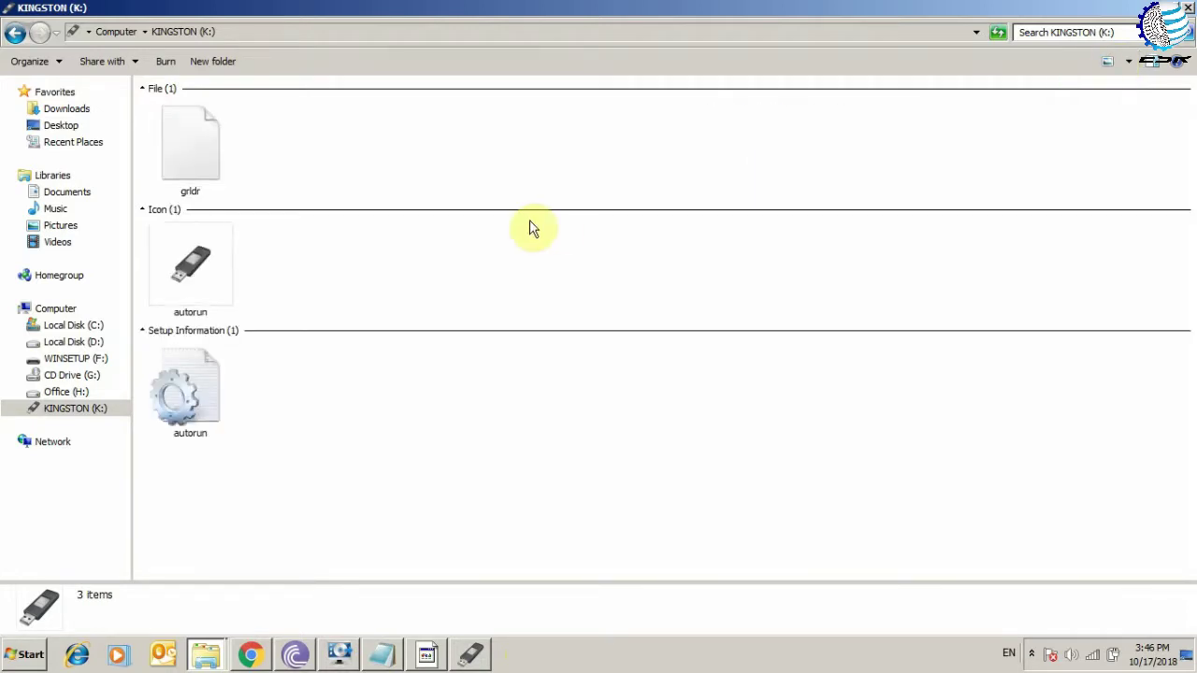
left_click(1129, 61)
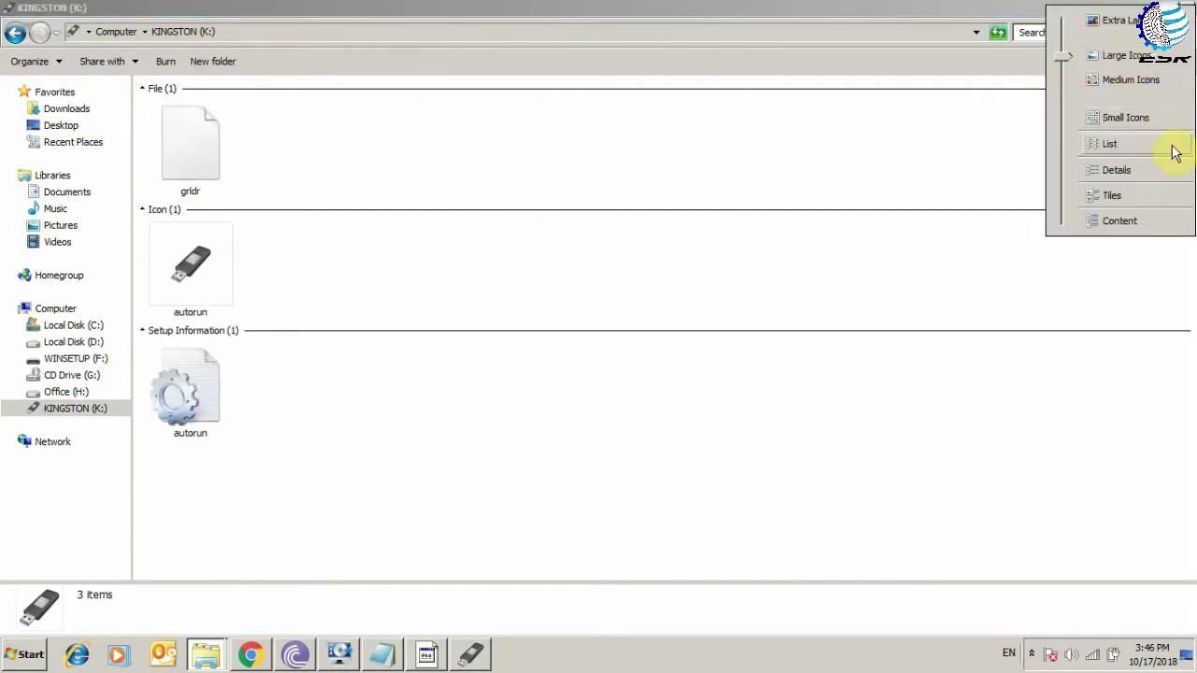
left_click(1122, 194)
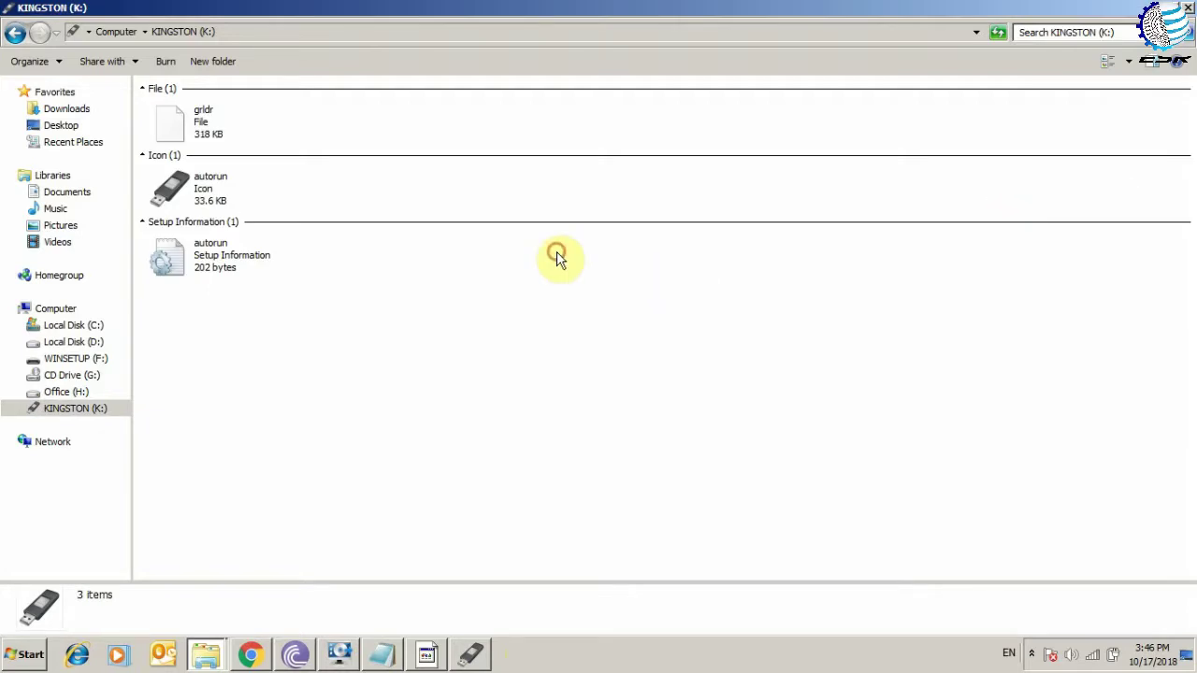
Step: Set the file grouping on the KINGSTON (K:) drive to (None)
right_click(687, 241)
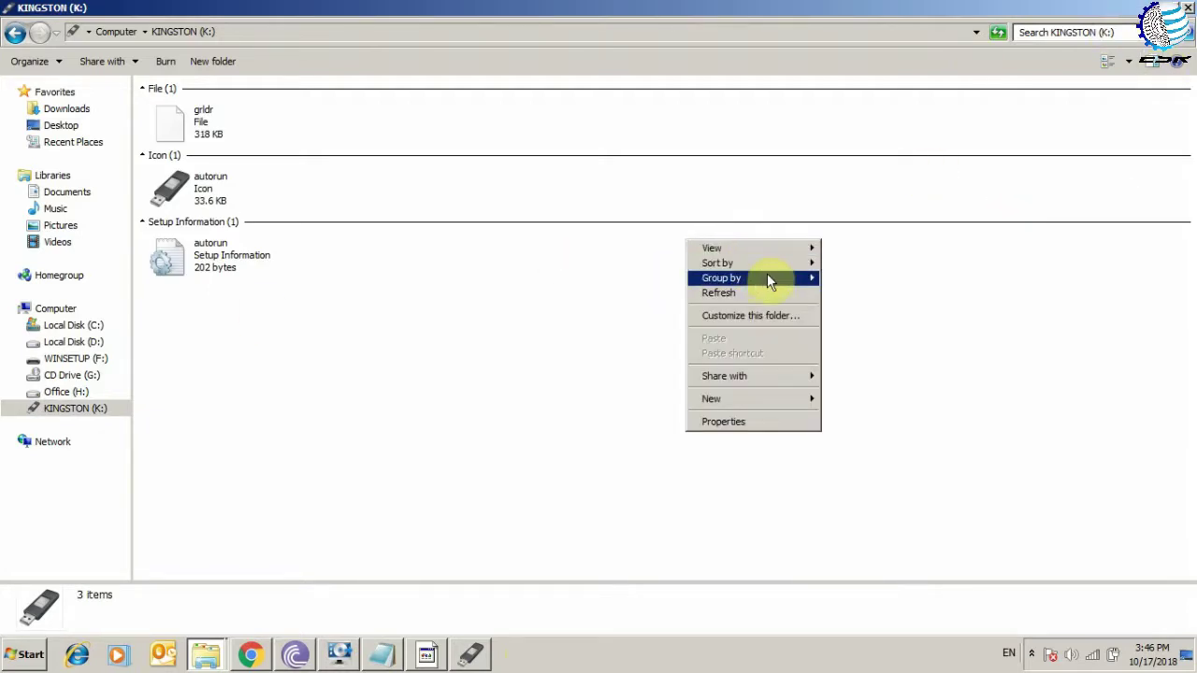
mouse_move(767, 277)
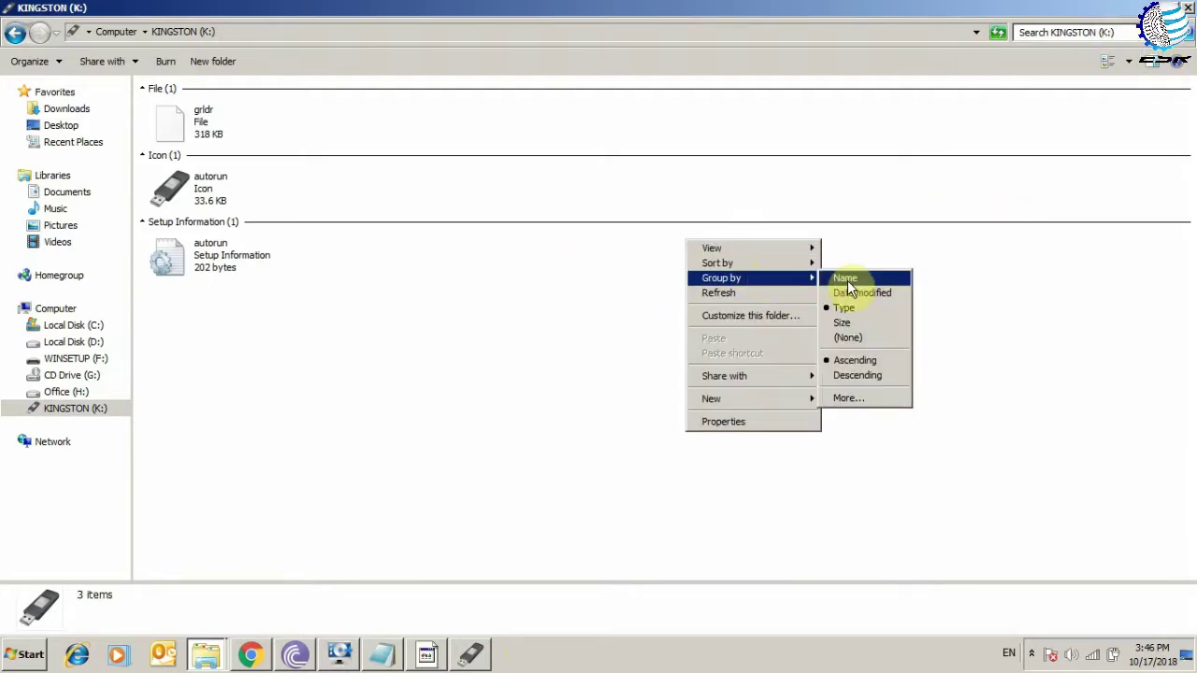
left_click(865, 337)
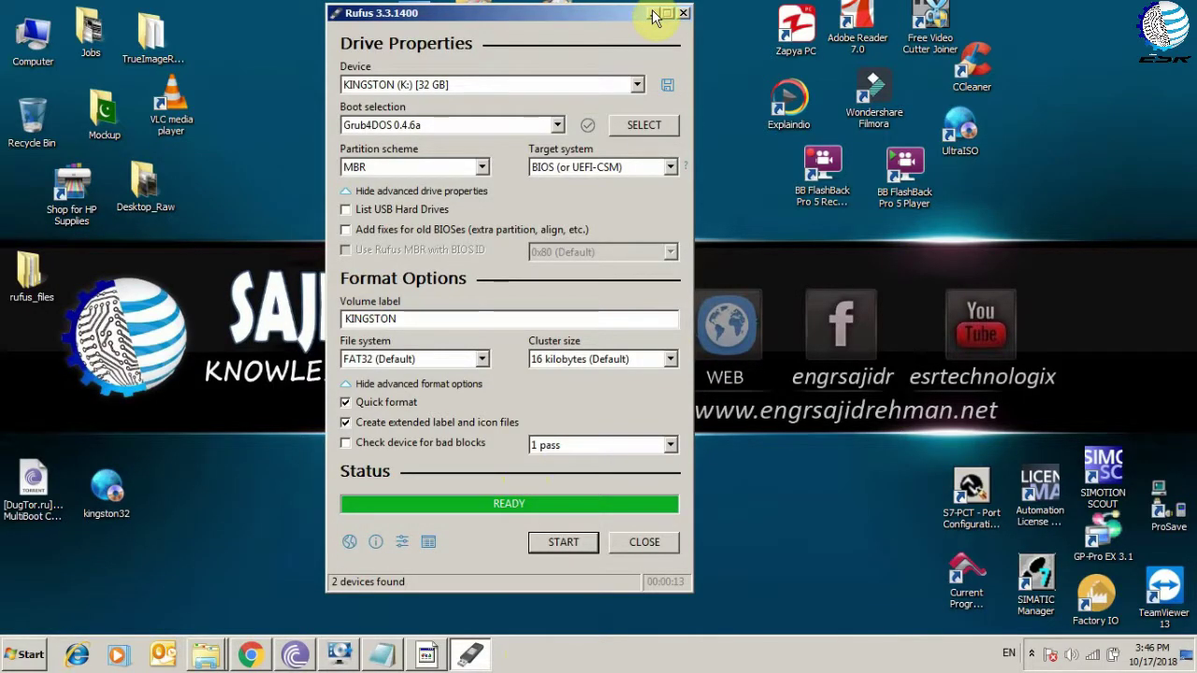
Step: Minimize Rufus and close the QEMU and MobaLiveCD windows that are still open
left_click(660, 11)
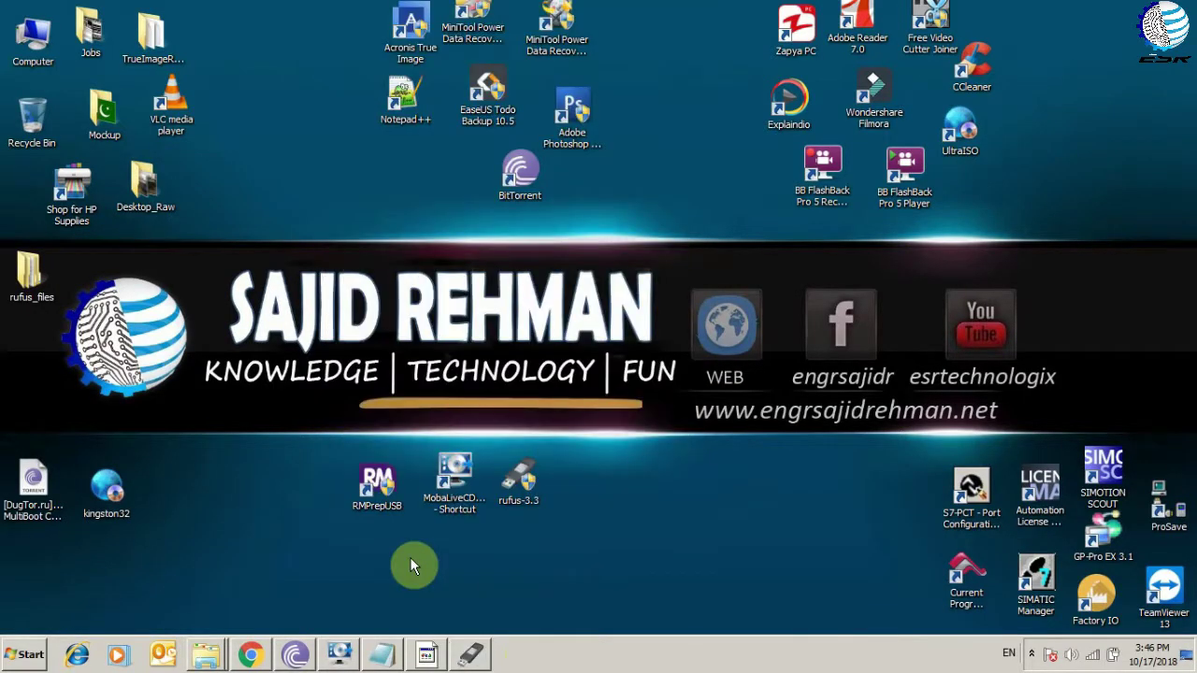
left_click(429, 655)
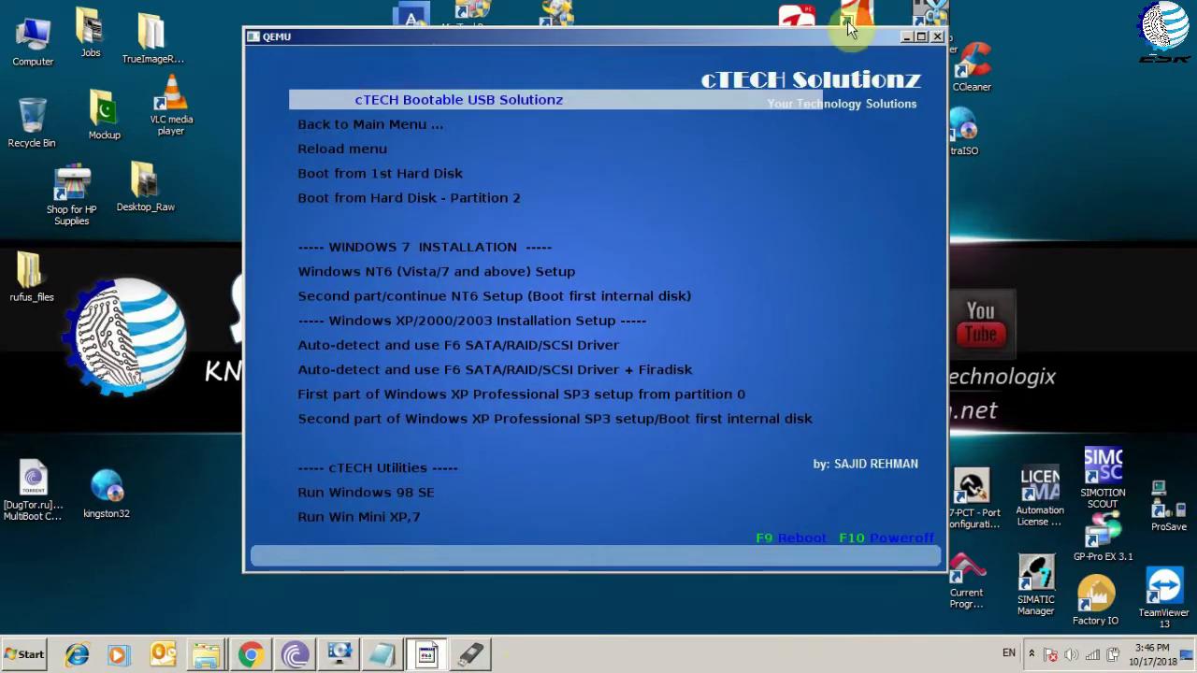
left_click(938, 37)
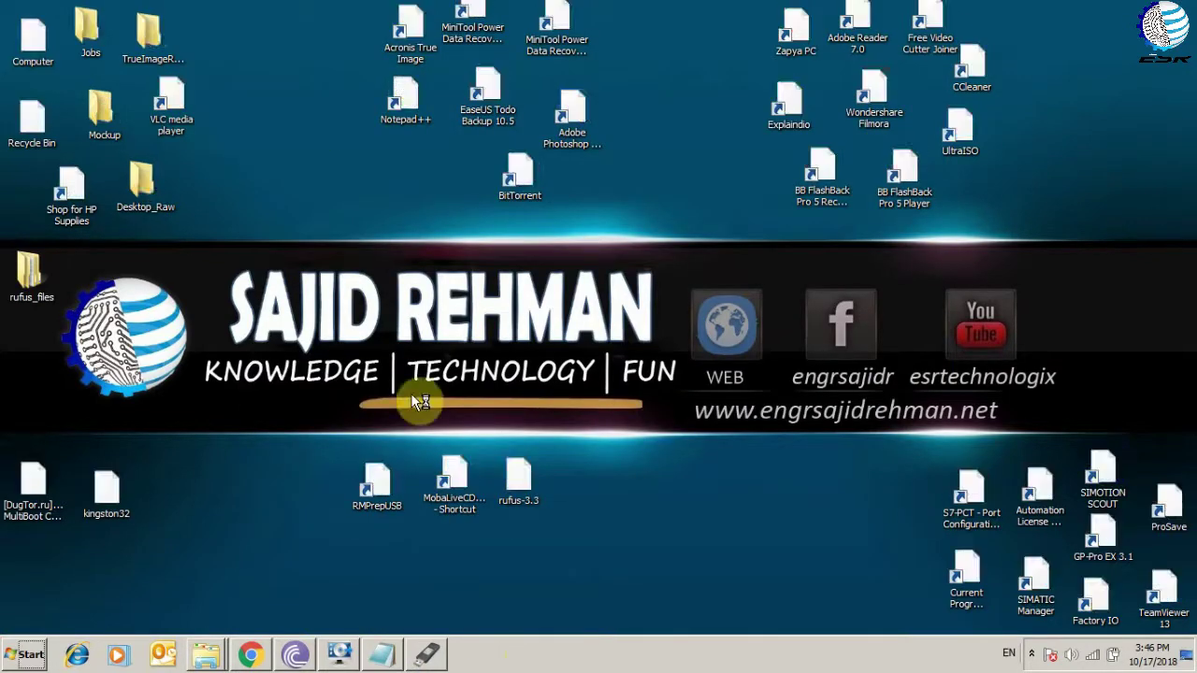
right_click(448, 490)
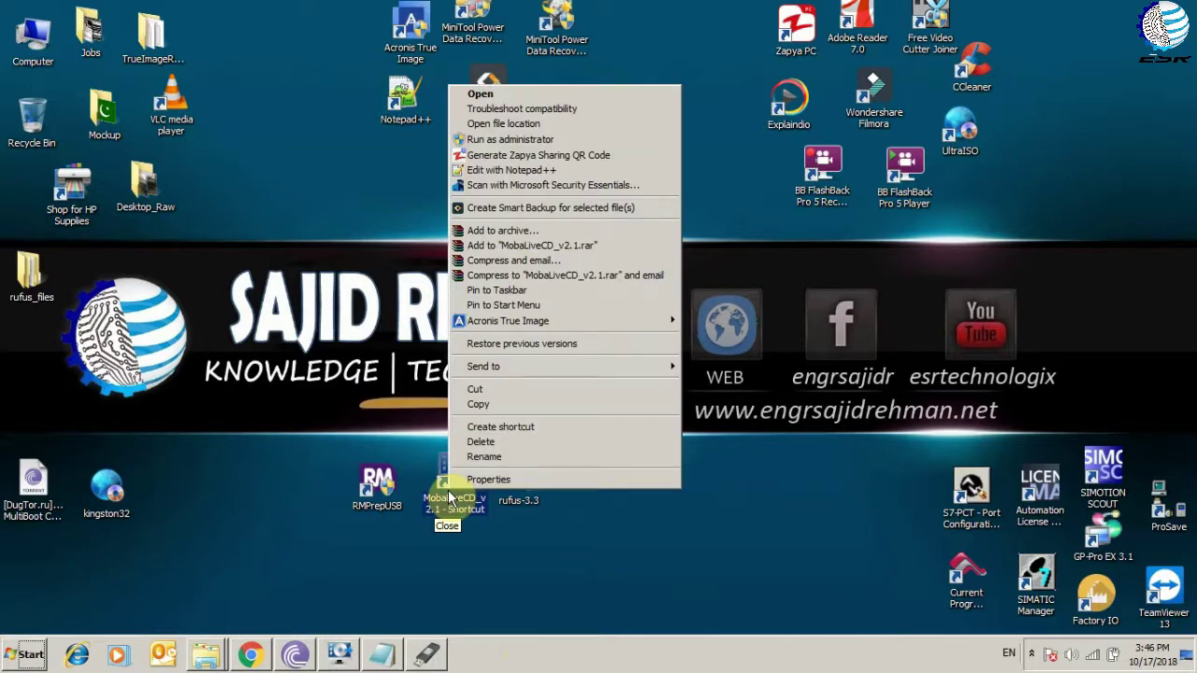
left_click(339, 653)
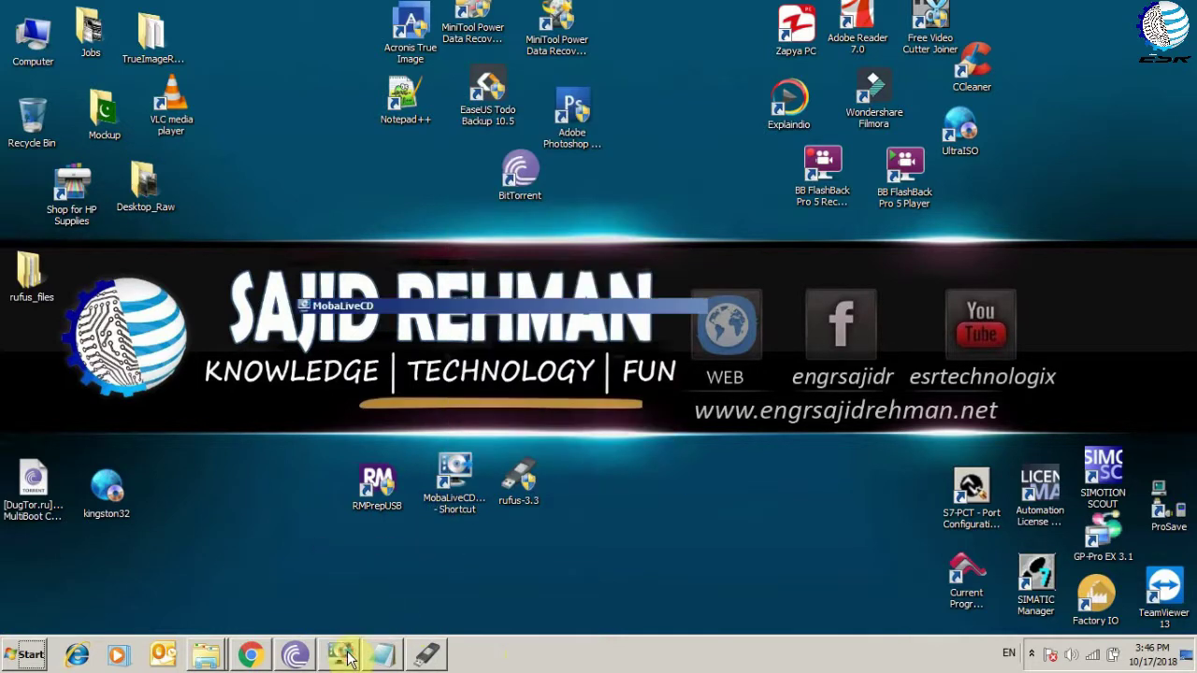
left_click(899, 97)
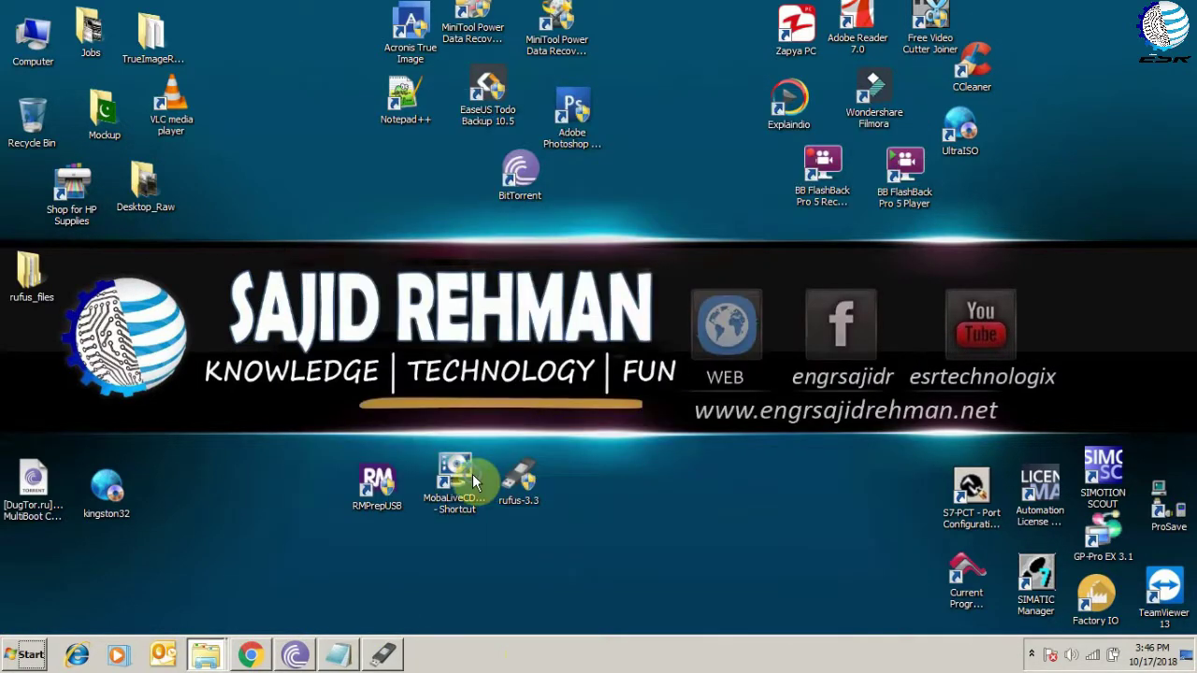
Step: Run MobaLiveCD as administrator and test-boot USB drive k: without creating a hard disk image, closing the emulator when done
right_click(473, 475)
left_click(627, 120)
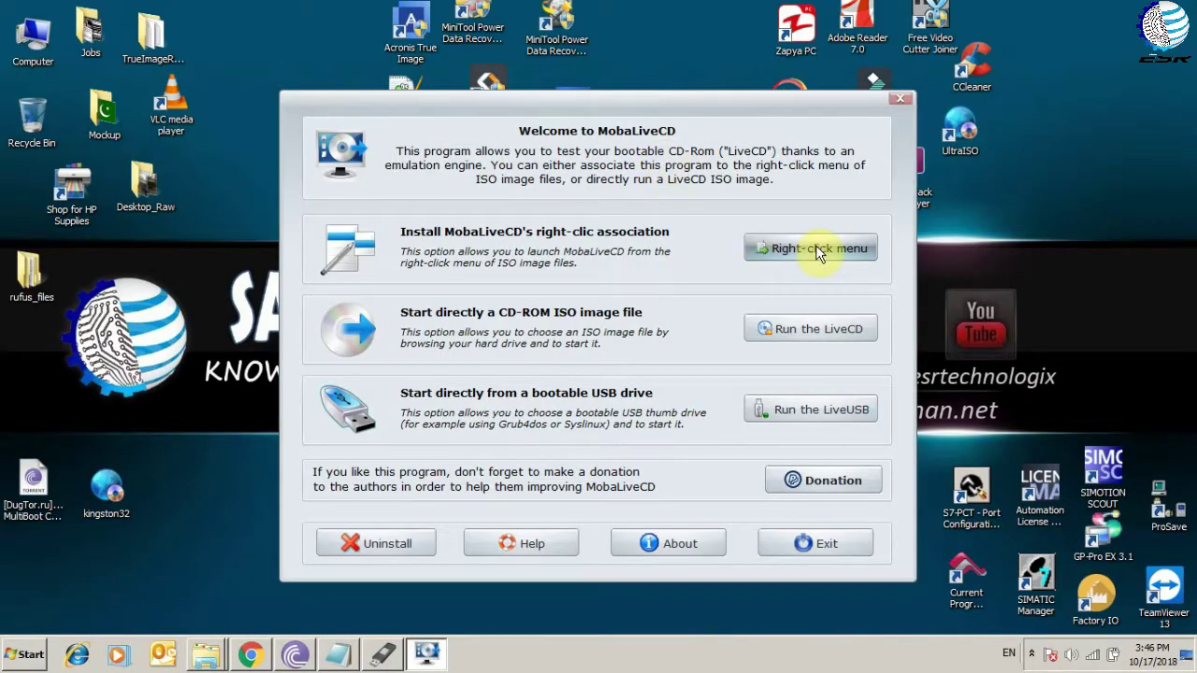
left_click(837, 412)
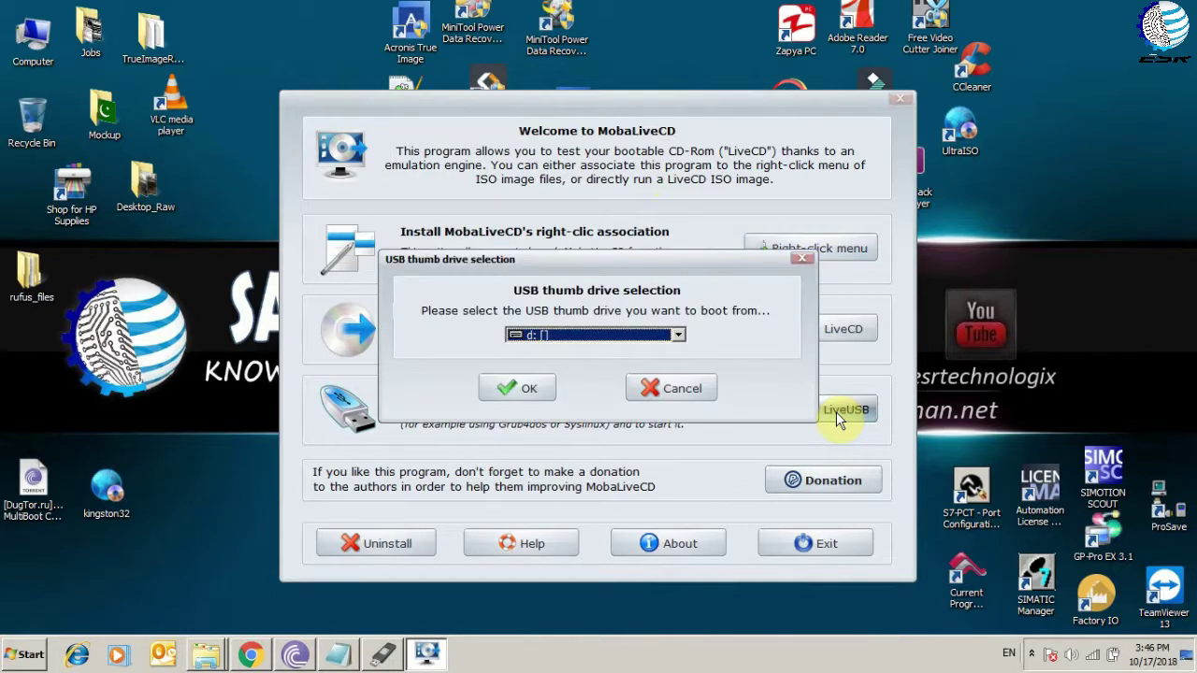
left_click(610, 337)
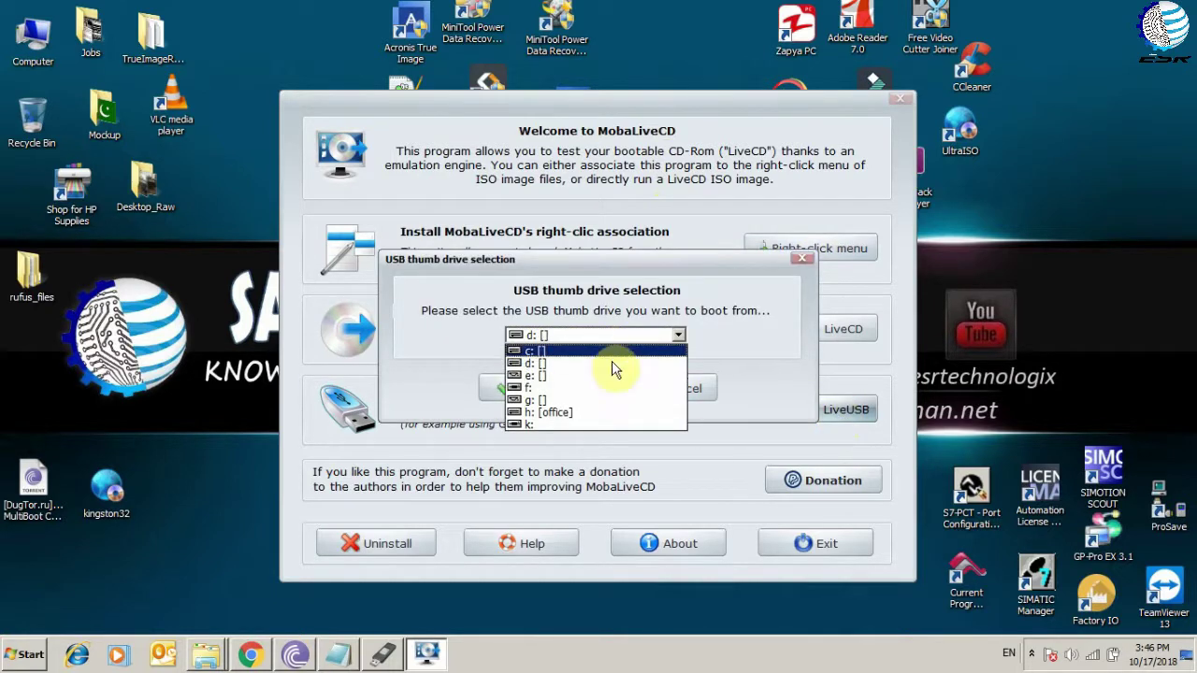
left_click(593, 425)
left_click(520, 391)
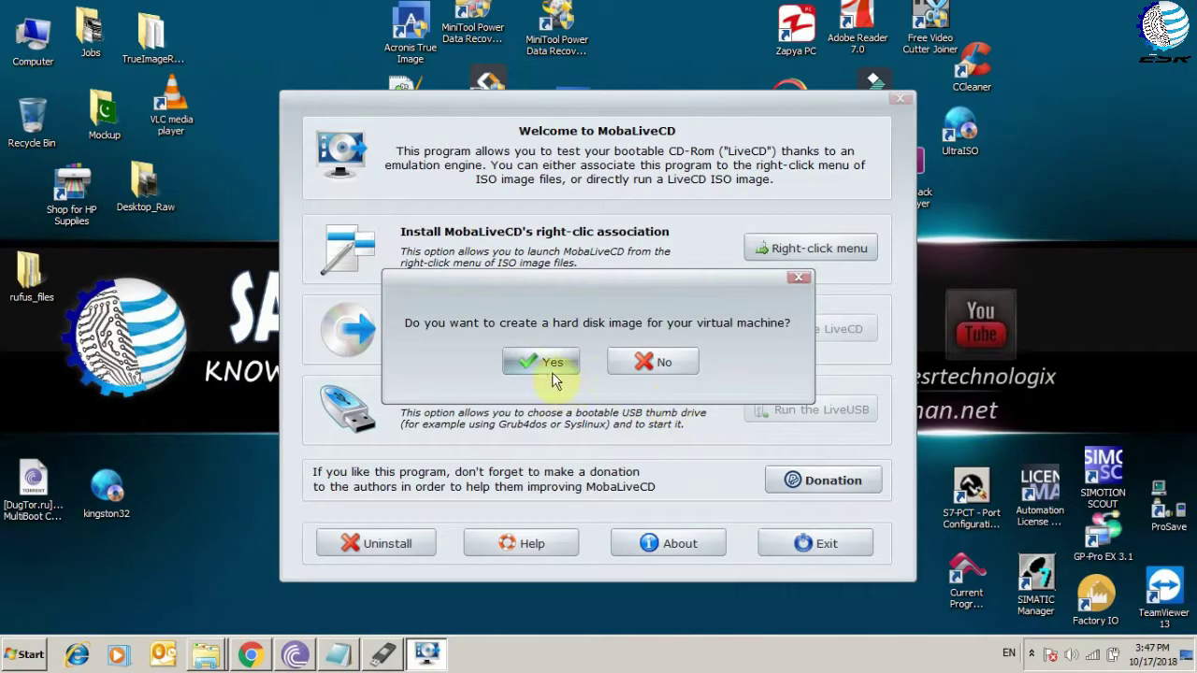
left_click(669, 364)
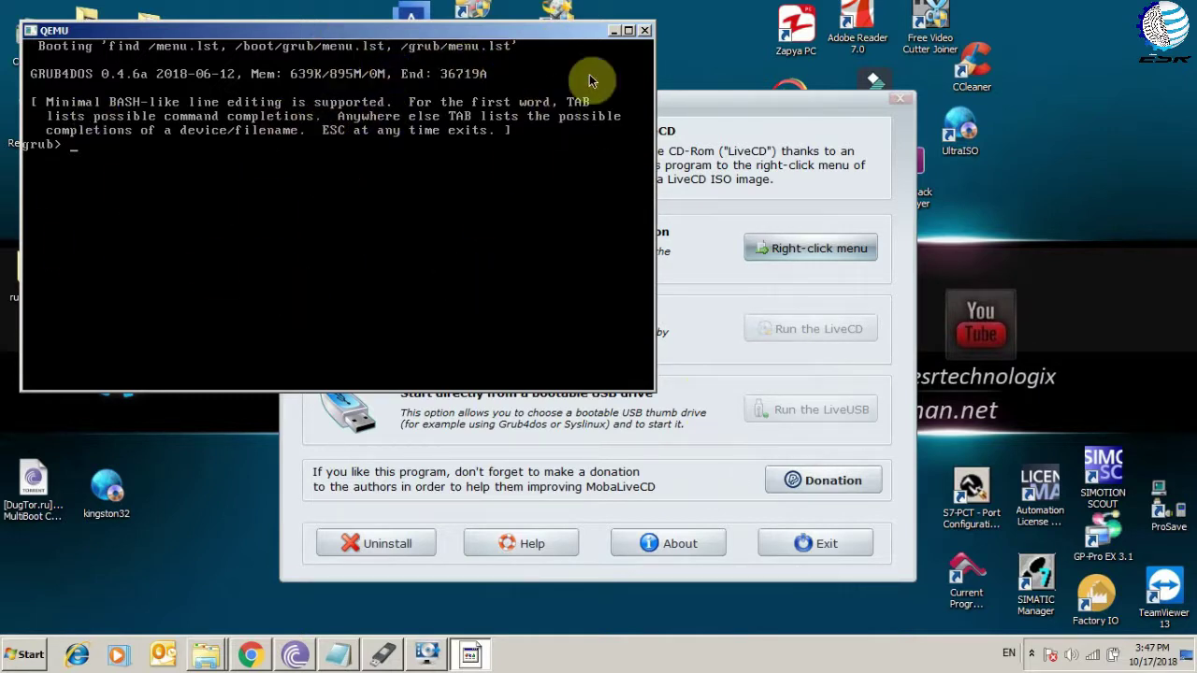
left_click(648, 30)
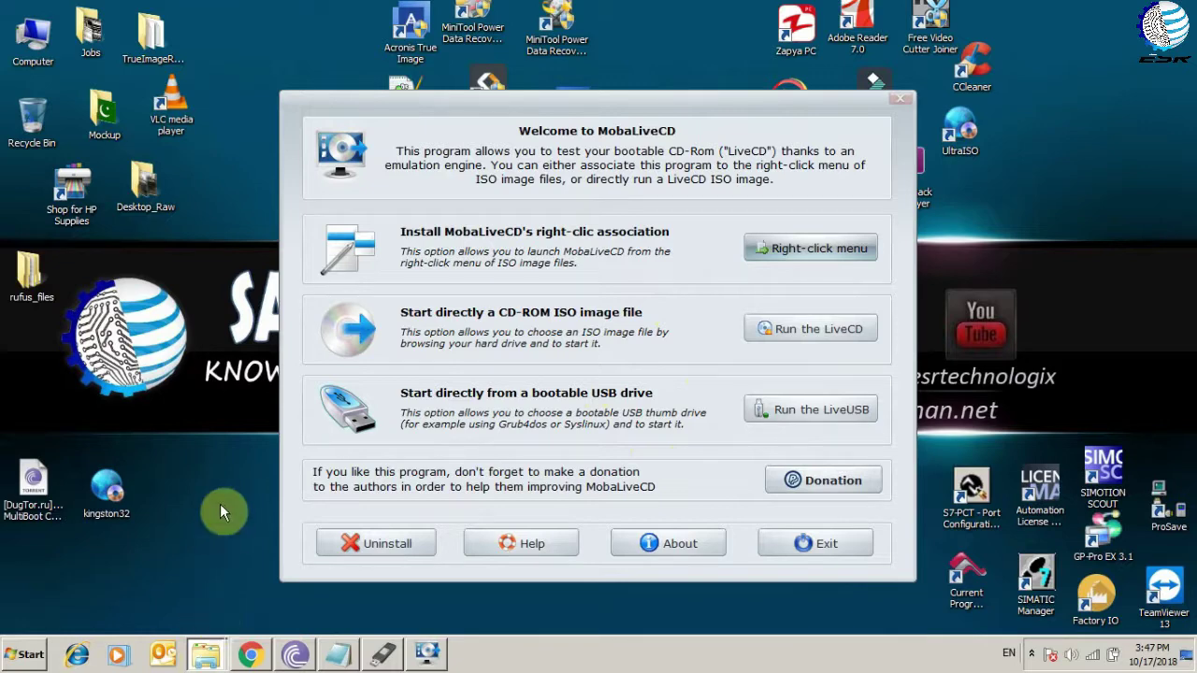
Step: Switch to Explorer and look through the files in the Bootable_USB_Files folder inside Bootable
key("alt+Tab")
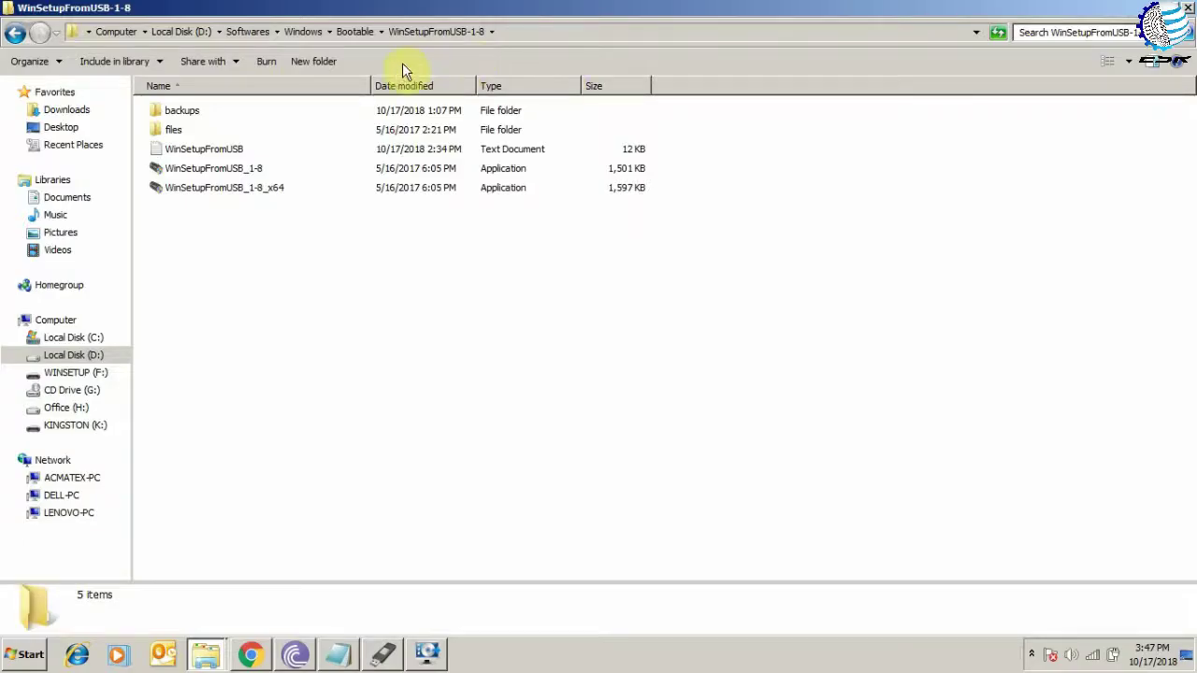
left_click(352, 32)
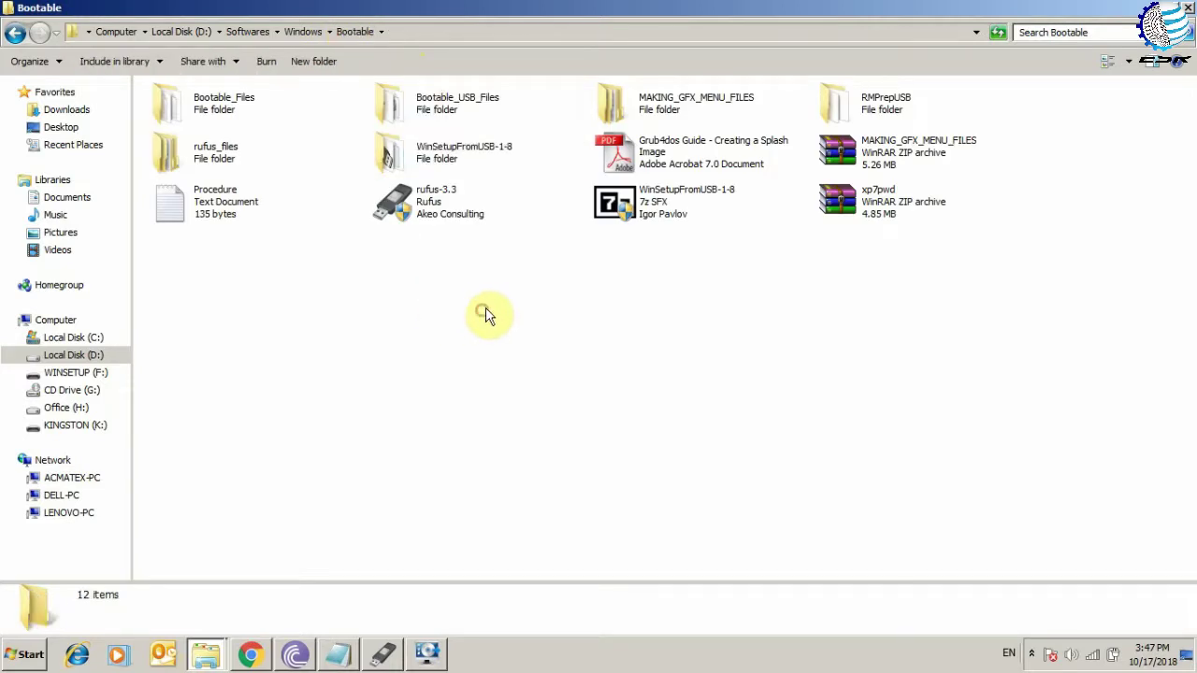
double_click(454, 101)
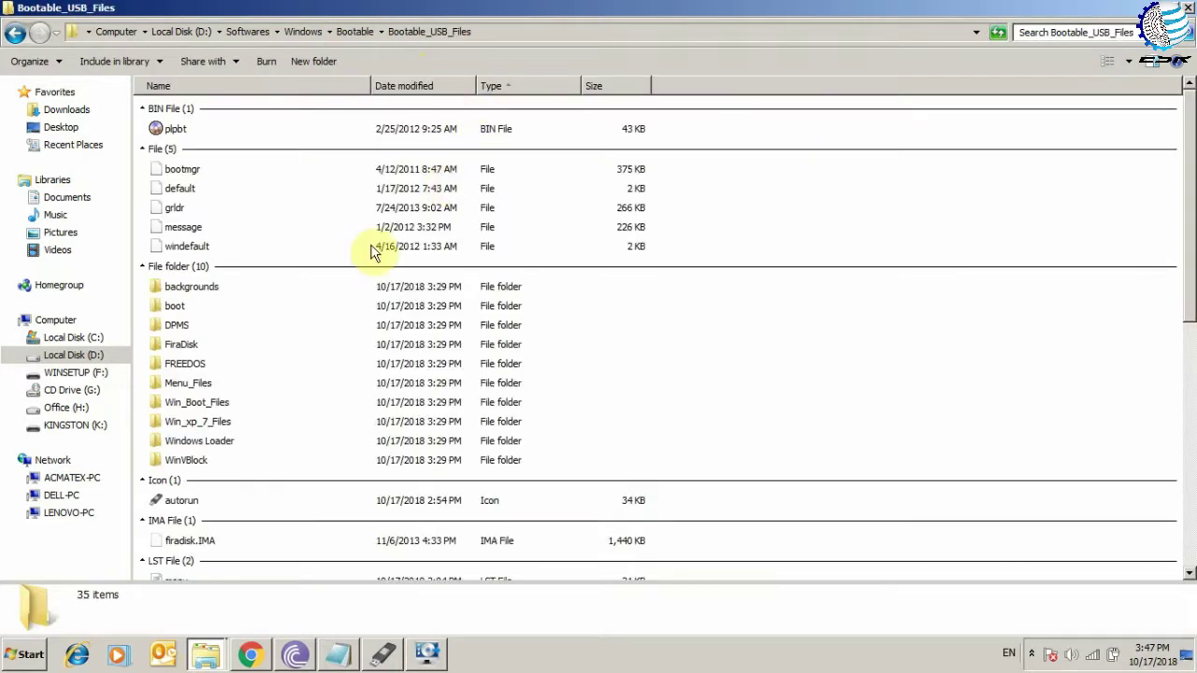
scroll(334, 159, "down", 9)
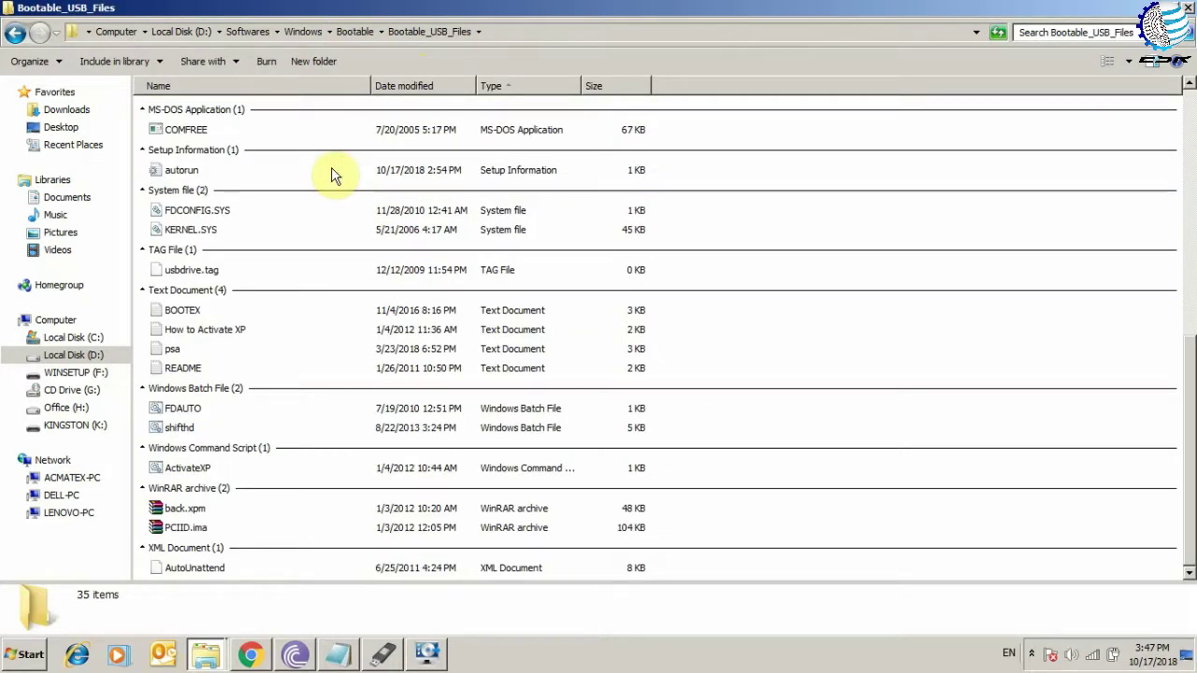
scroll(334, 176, "up", 9)
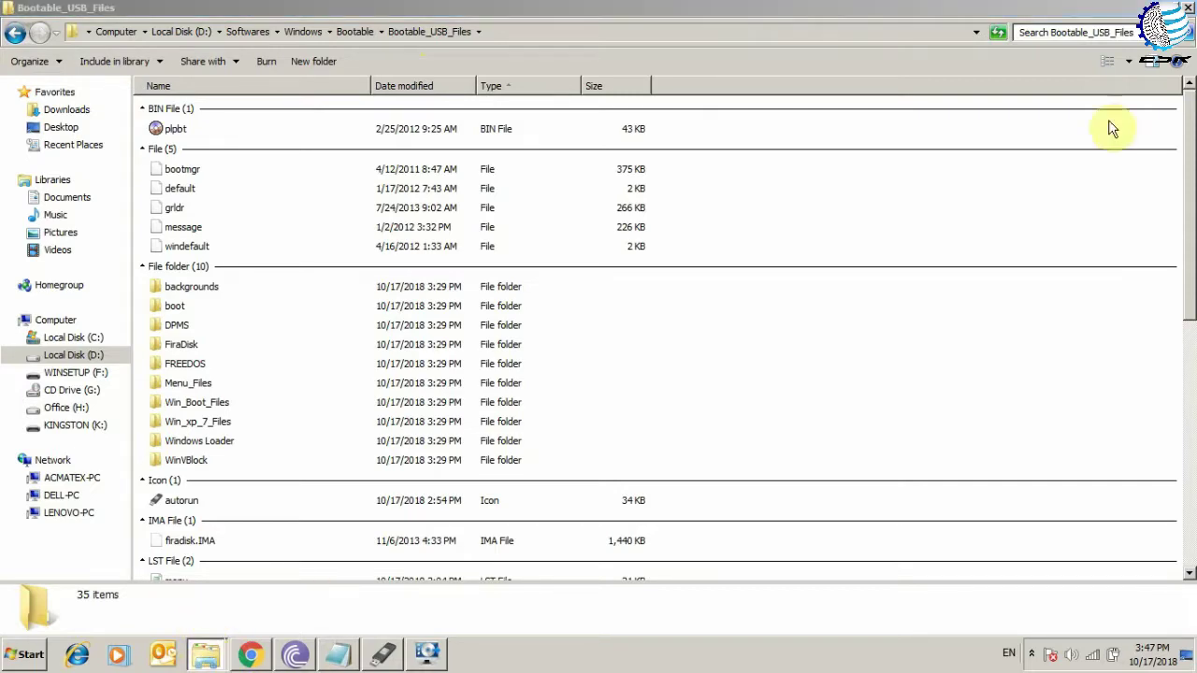
left_click(1142, 7)
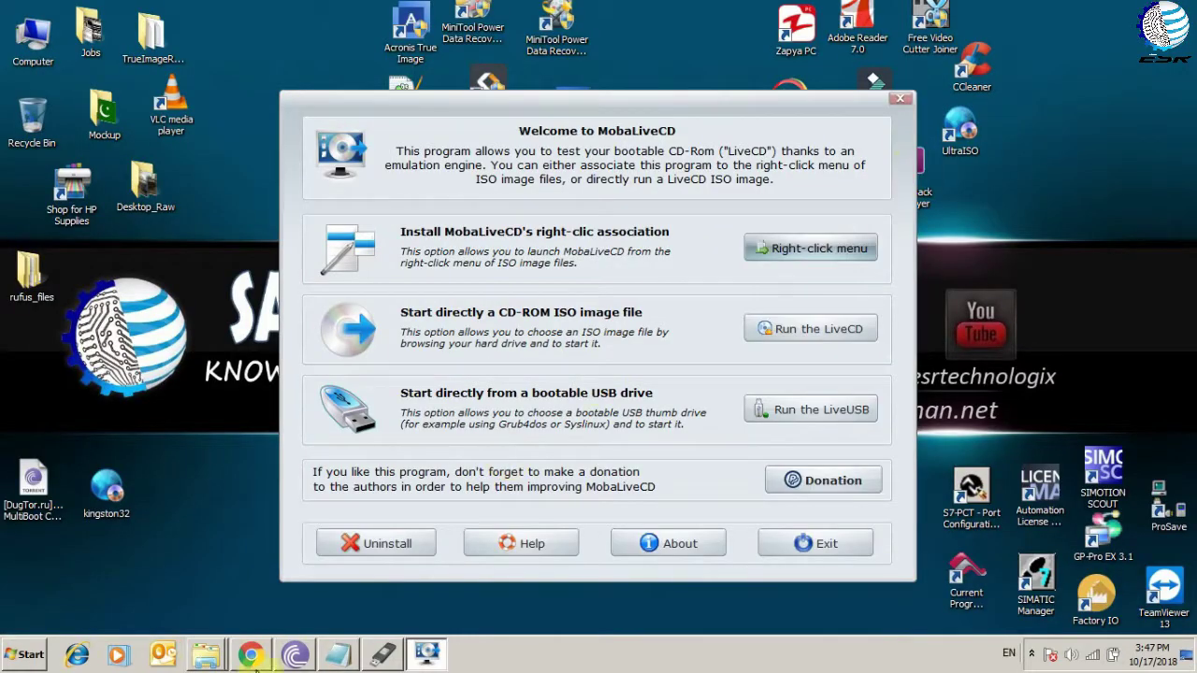
Step: Return to the Bootable folder in Explorer and open its WinSetupFromUSB-1-8 folder
left_click(236, 465)
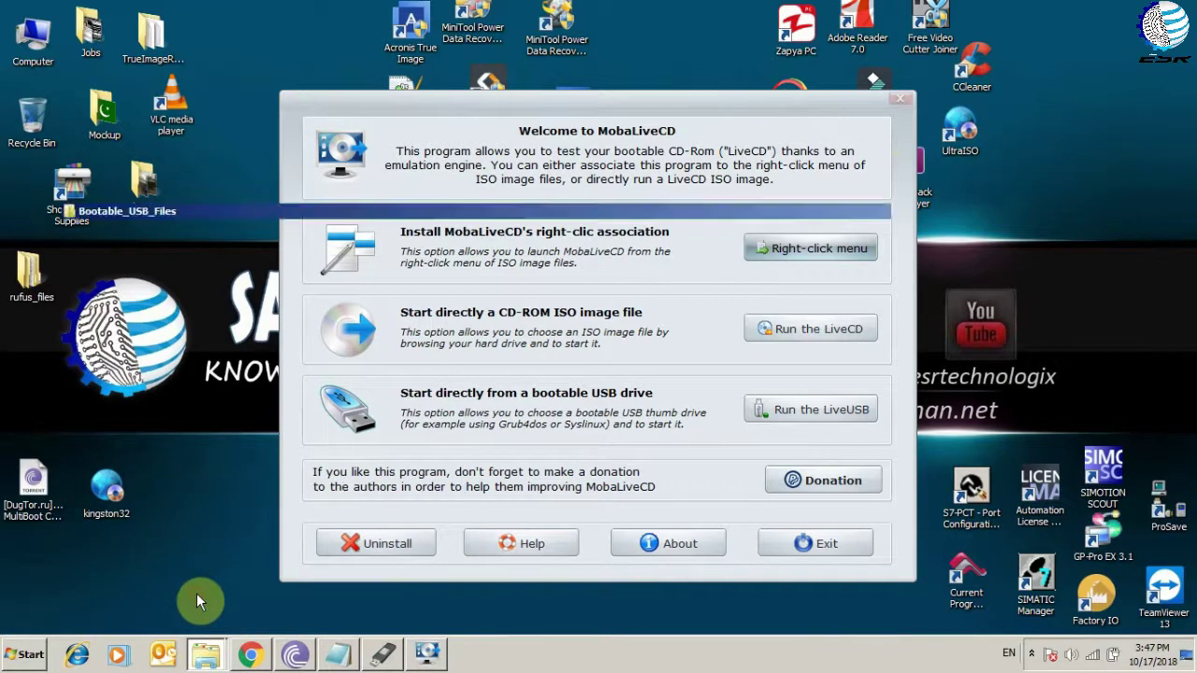
left_click(196, 591)
left_click(354, 33)
left_click(388, 321)
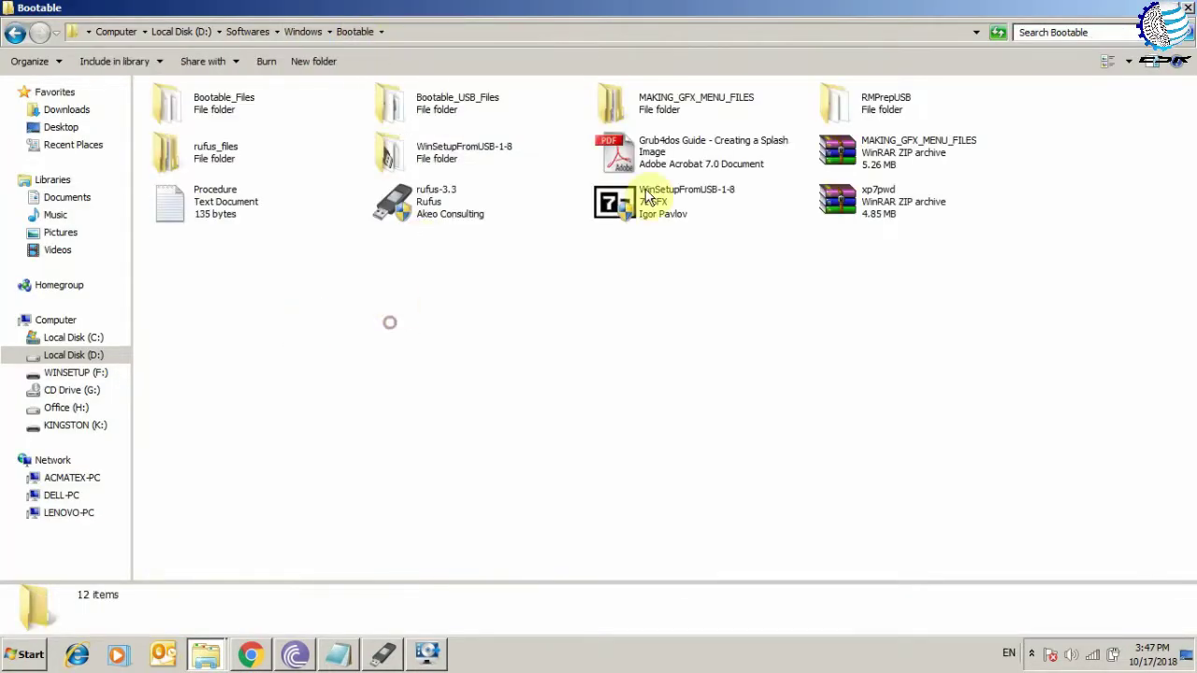
double_click(466, 159)
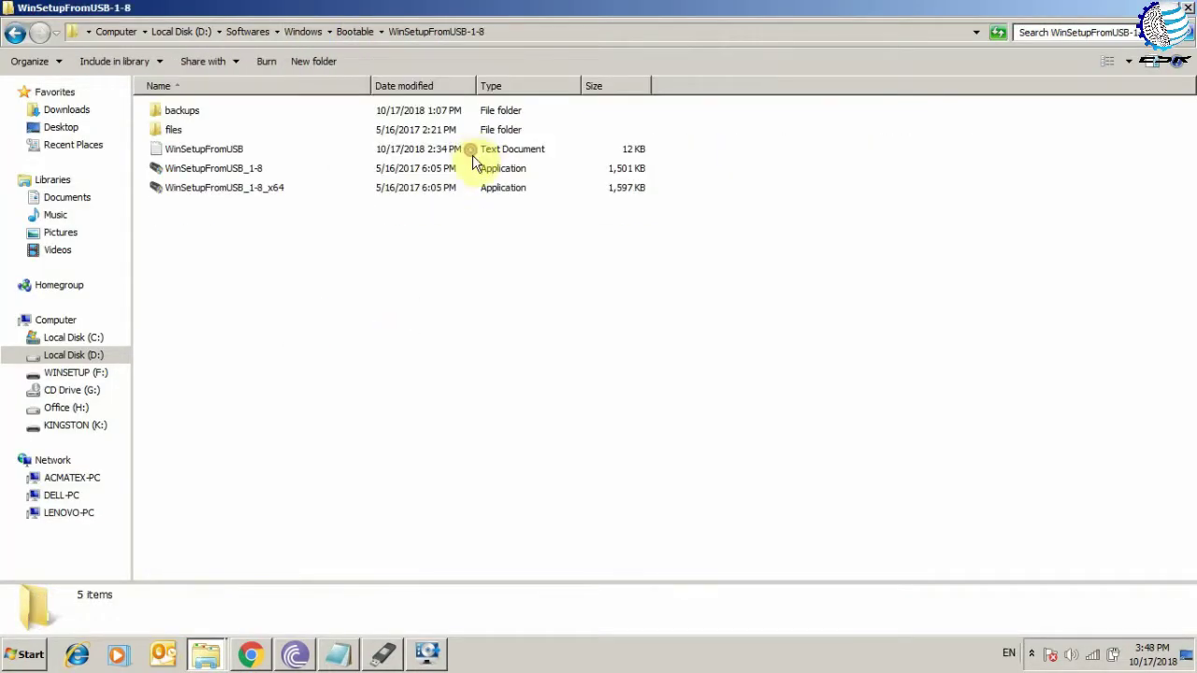
Step: Run WinSetupFromUSB_1-8_x64 as administrator and move its window so the program files stay visible beside it
left_click(242, 193)
right_click(241, 193)
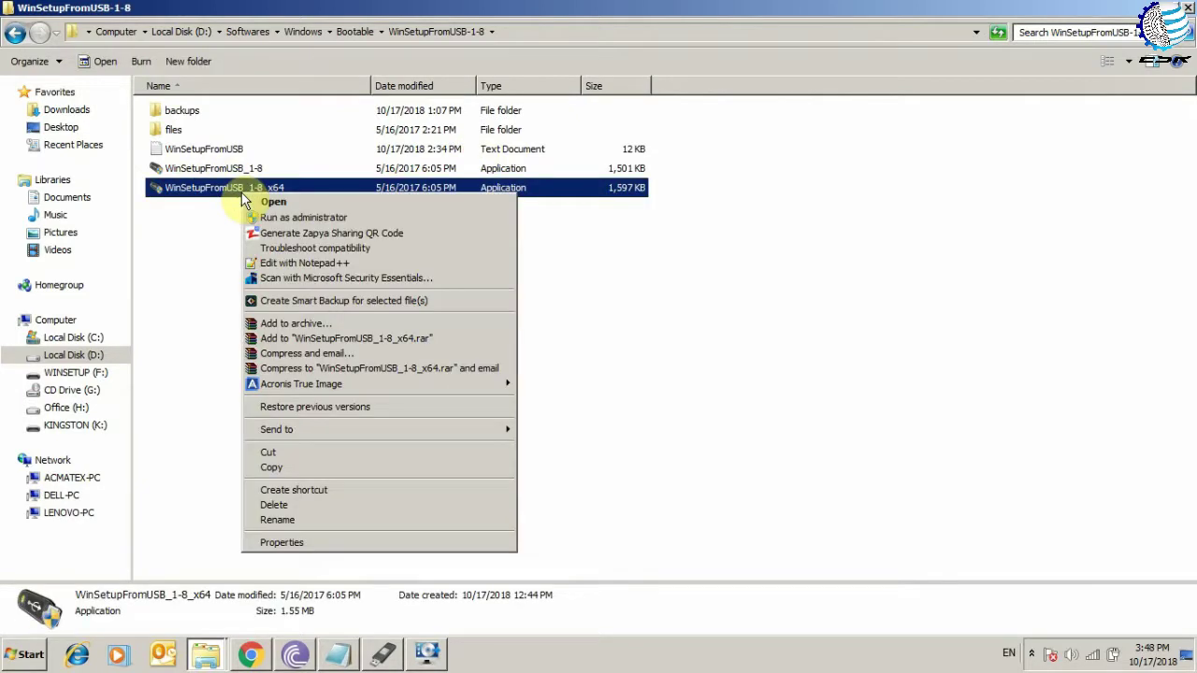
left_click(299, 218)
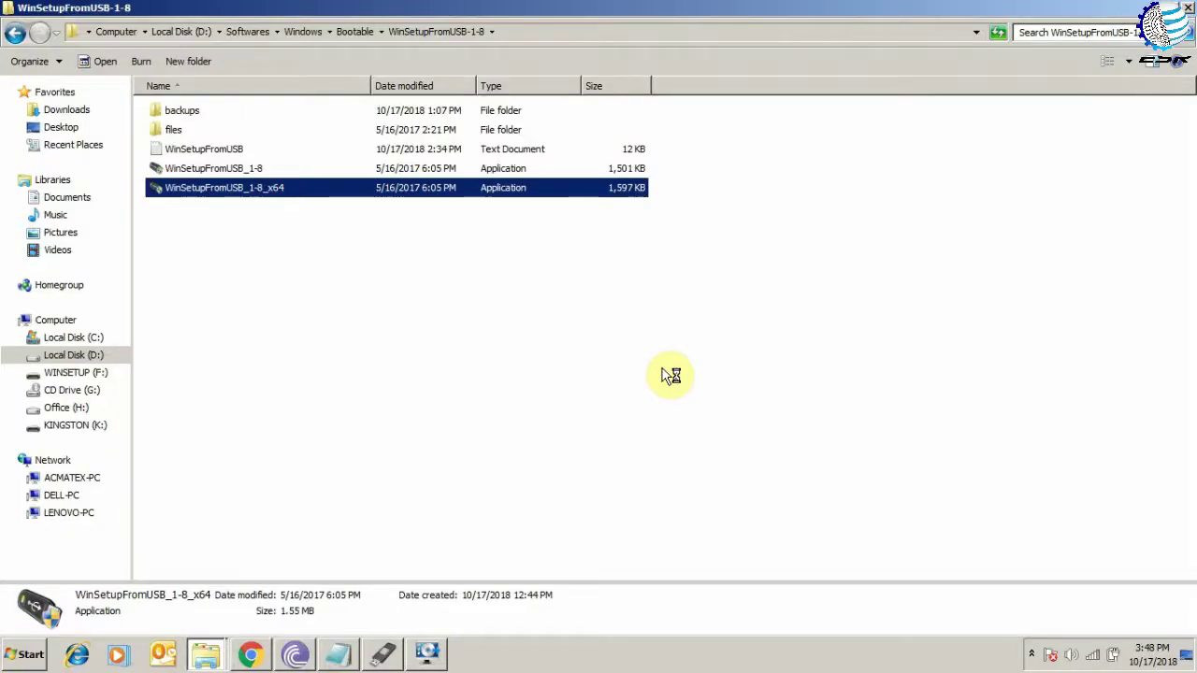
left_click_drag(509, 134, 641, 47)
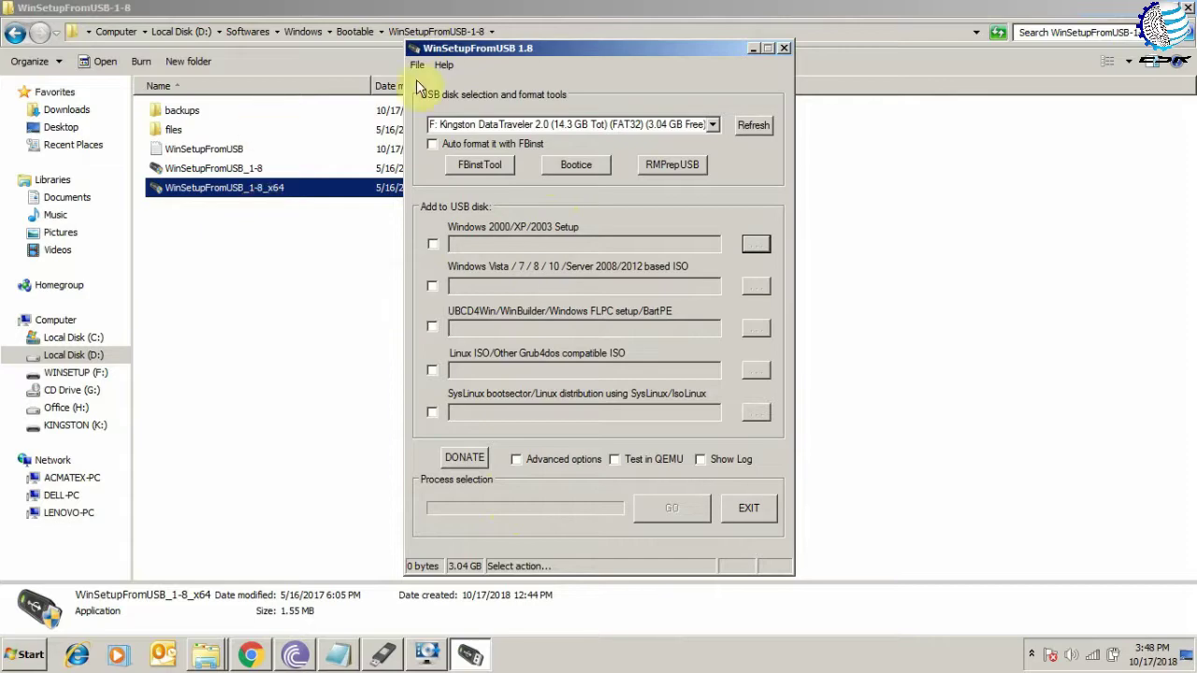
left_click_drag(519, 51, 486, 57)
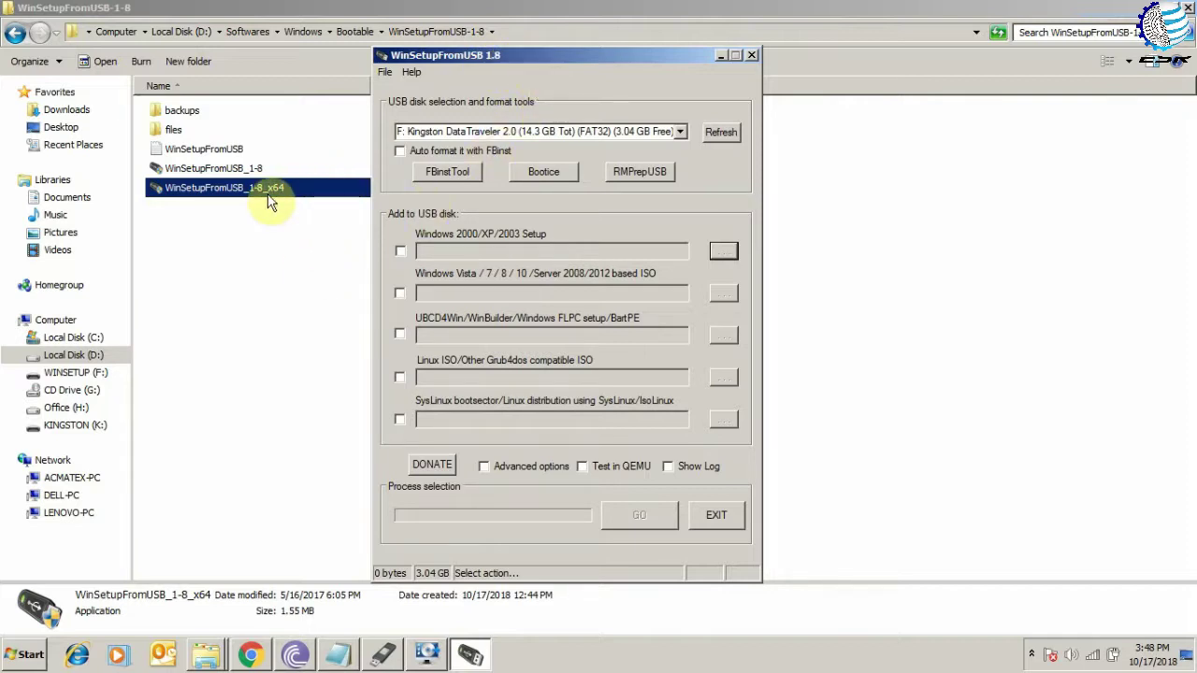
Step: Select the K: Kingston DataTraveler 3.0 drive and try adding a Windows 2000/XP/2003 setup source, cancelling the folder choice
left_click(680, 131)
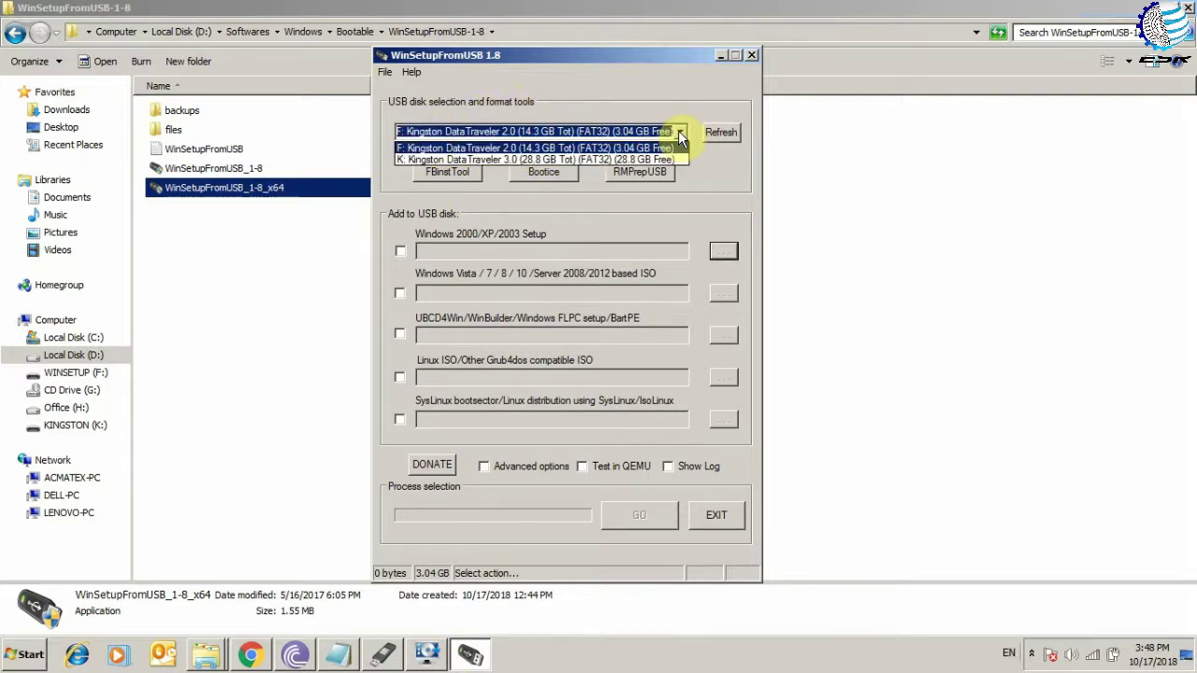
left_click(547, 161)
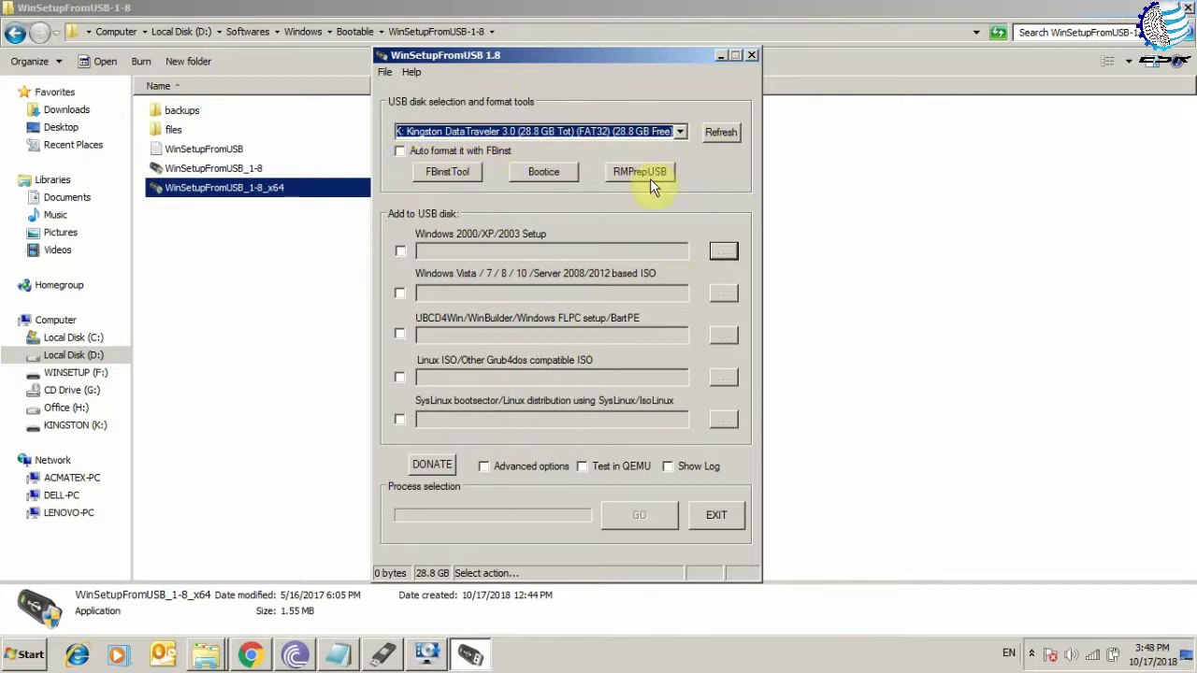
left_click(402, 251)
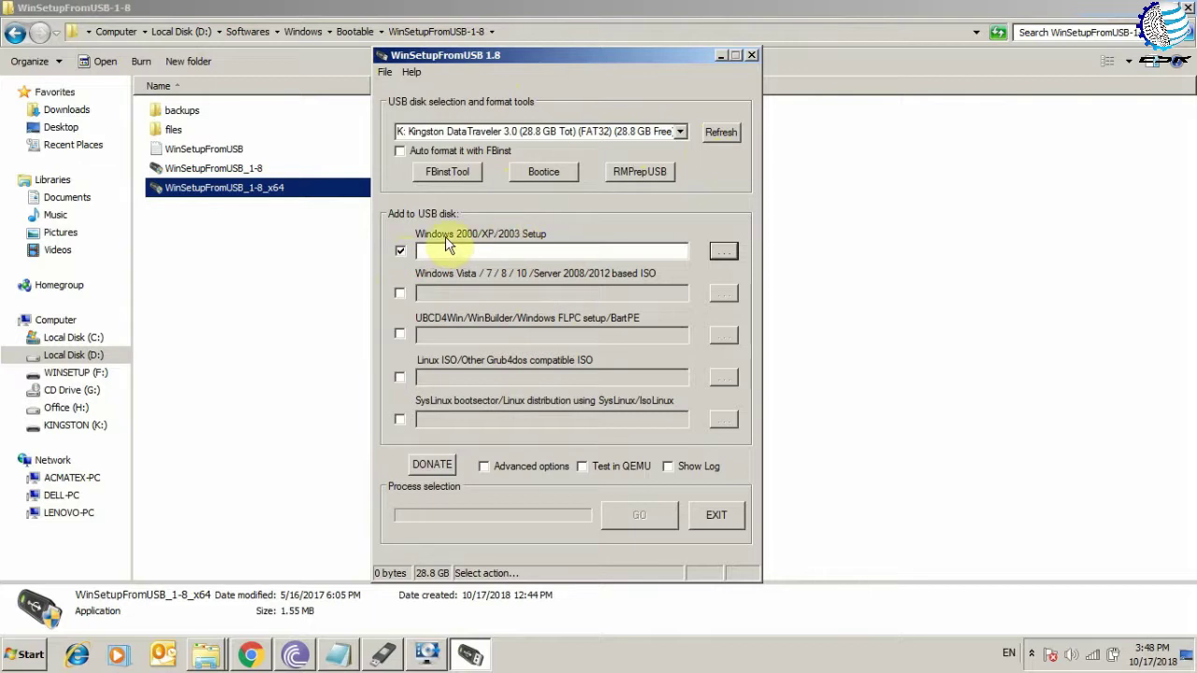
left_click(723, 254)
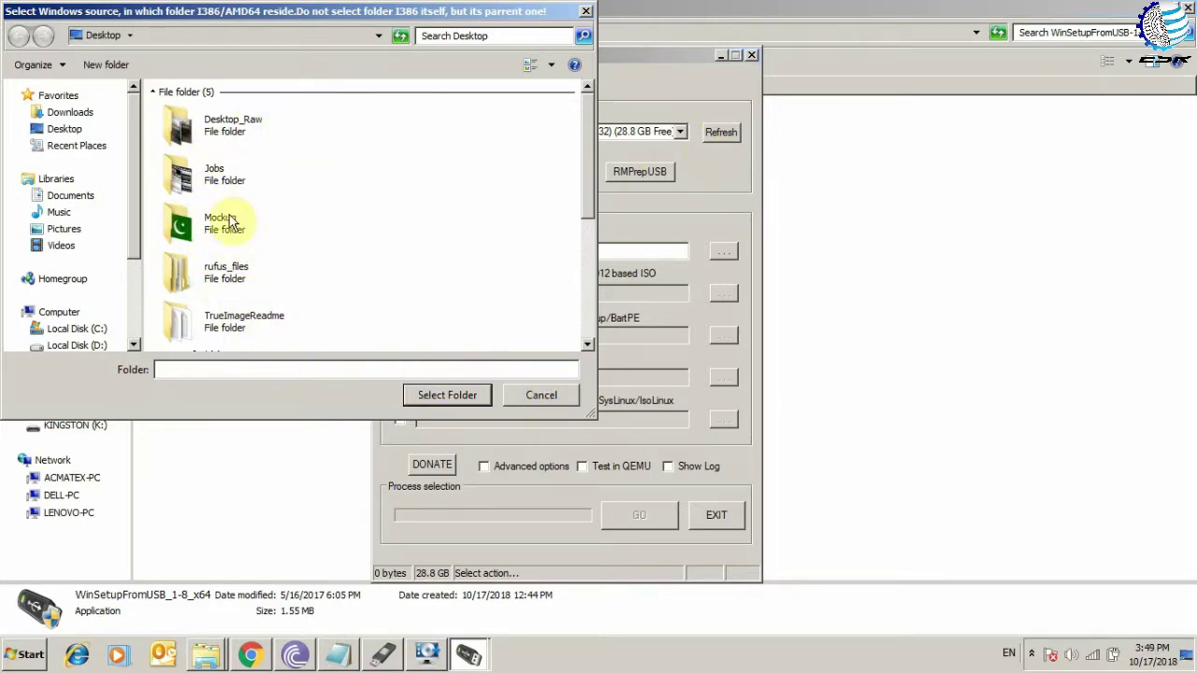
left_click(539, 396)
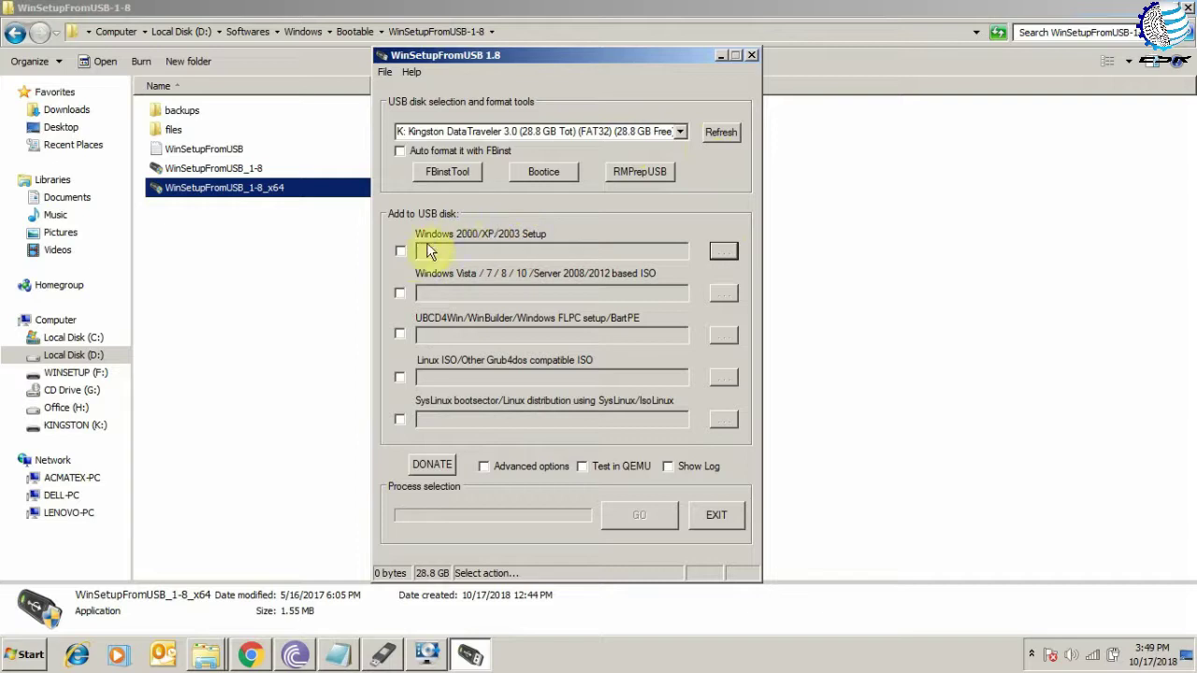
Step: Try adding a Windows Vista/7/8/10/Server based ISO such as AcronisTrueImage2018_ur_en-US, cancelling the file choice
left_click(400, 293)
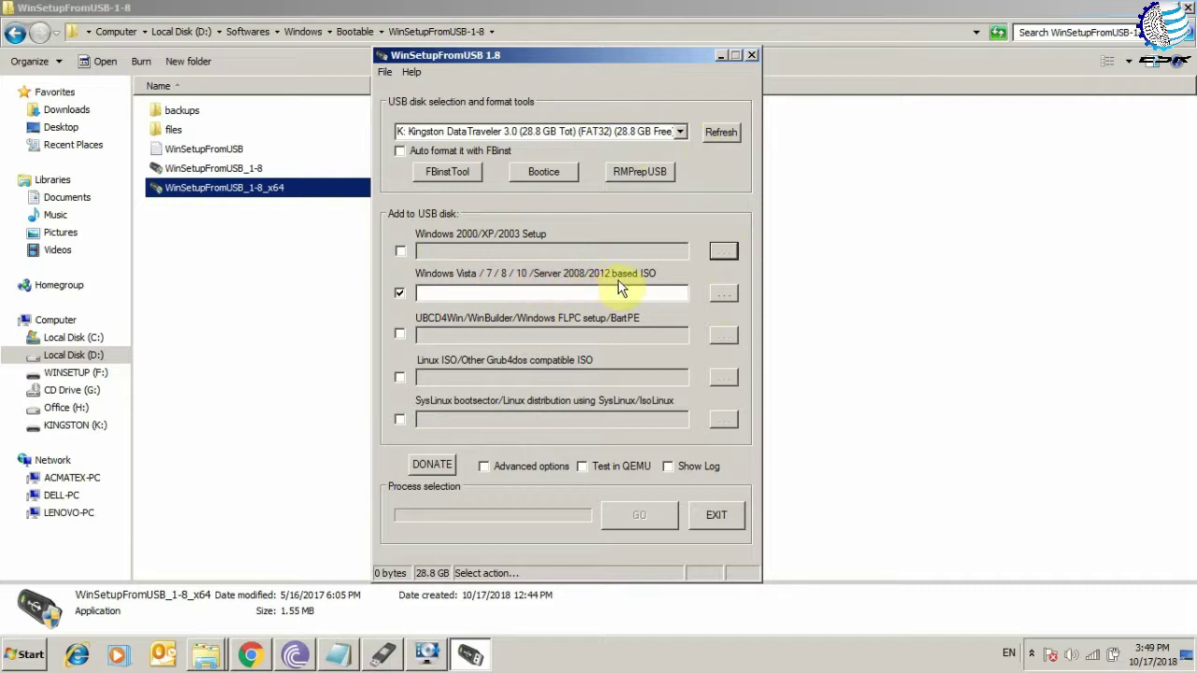
left_click(723, 294)
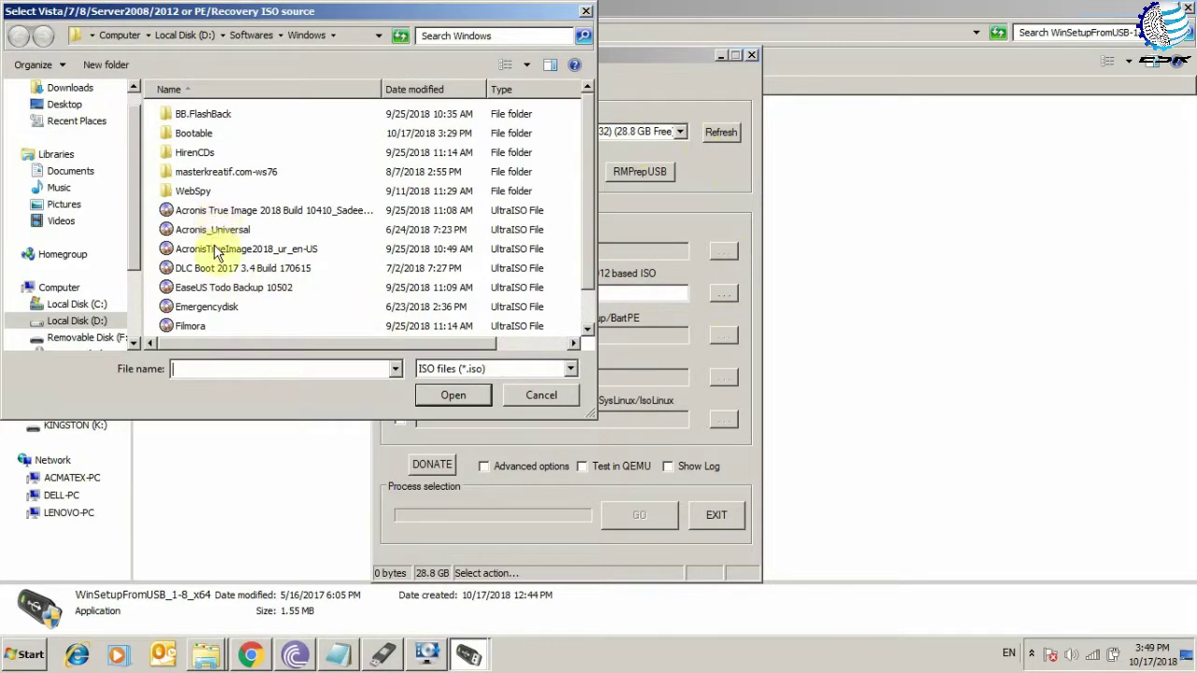
left_click(221, 254)
scroll(220, 254, "down", 1)
scroll(221, 281, "up", 1)
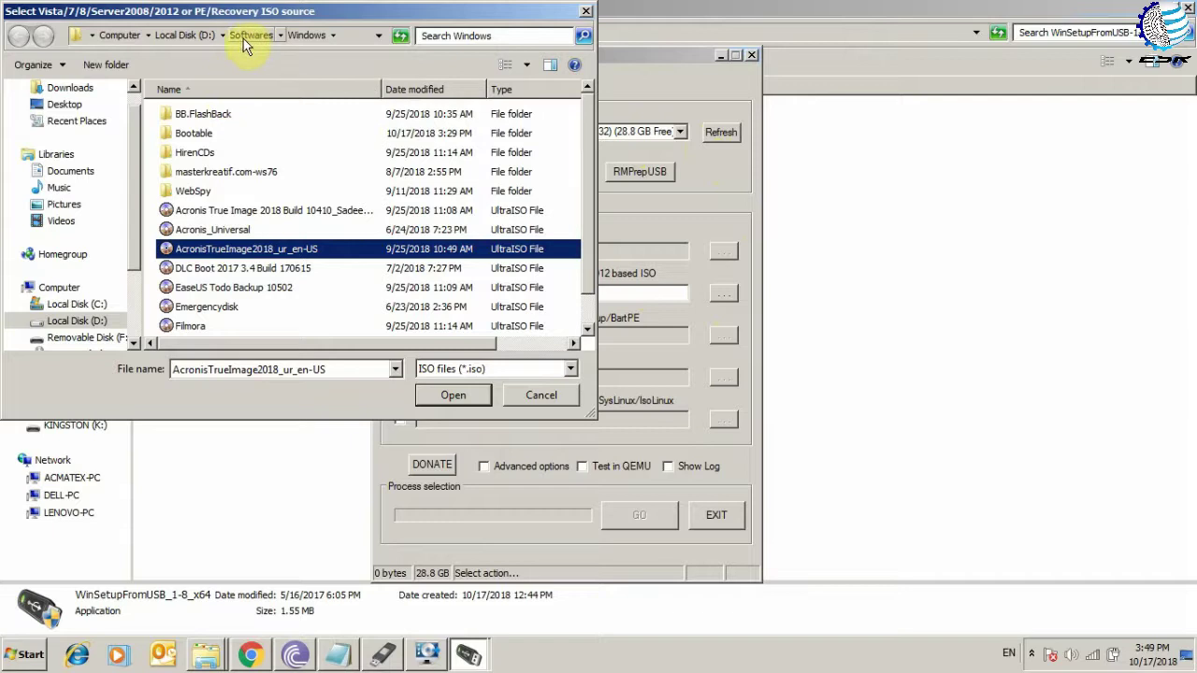
left_click(558, 398)
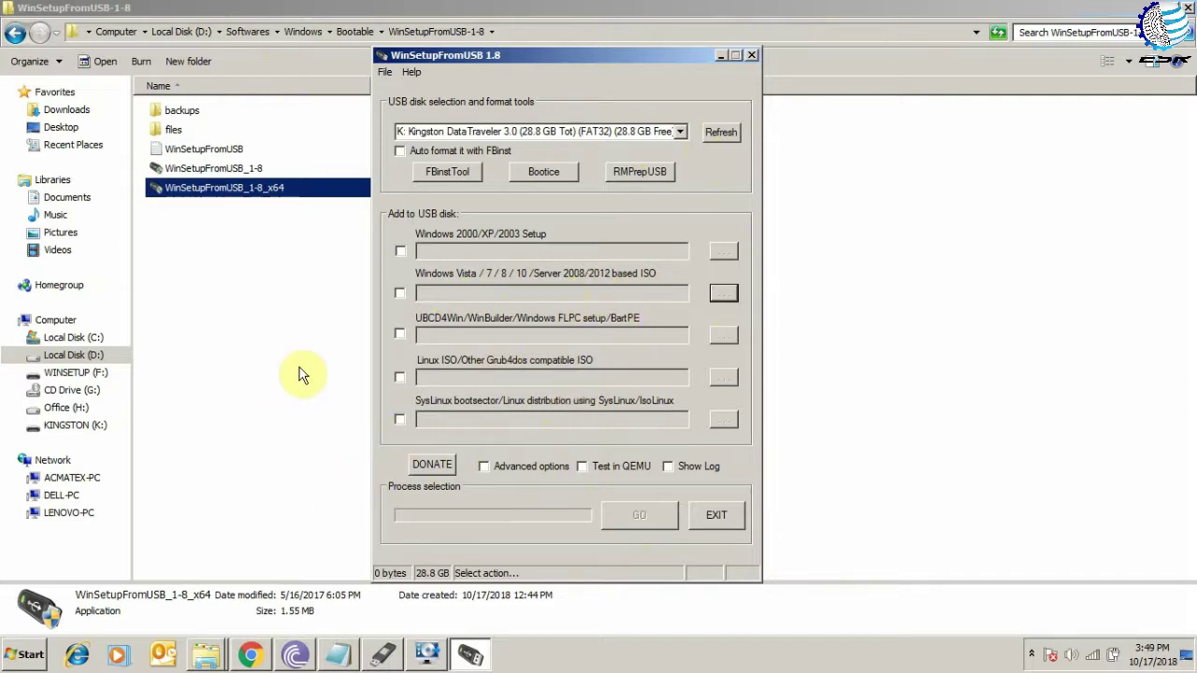
Step: Switch to Explorer and examine the W7_SP1 and XPpSP3 folders inside WINSETUP on the WINSETUP (F:) drive
left_click(215, 655)
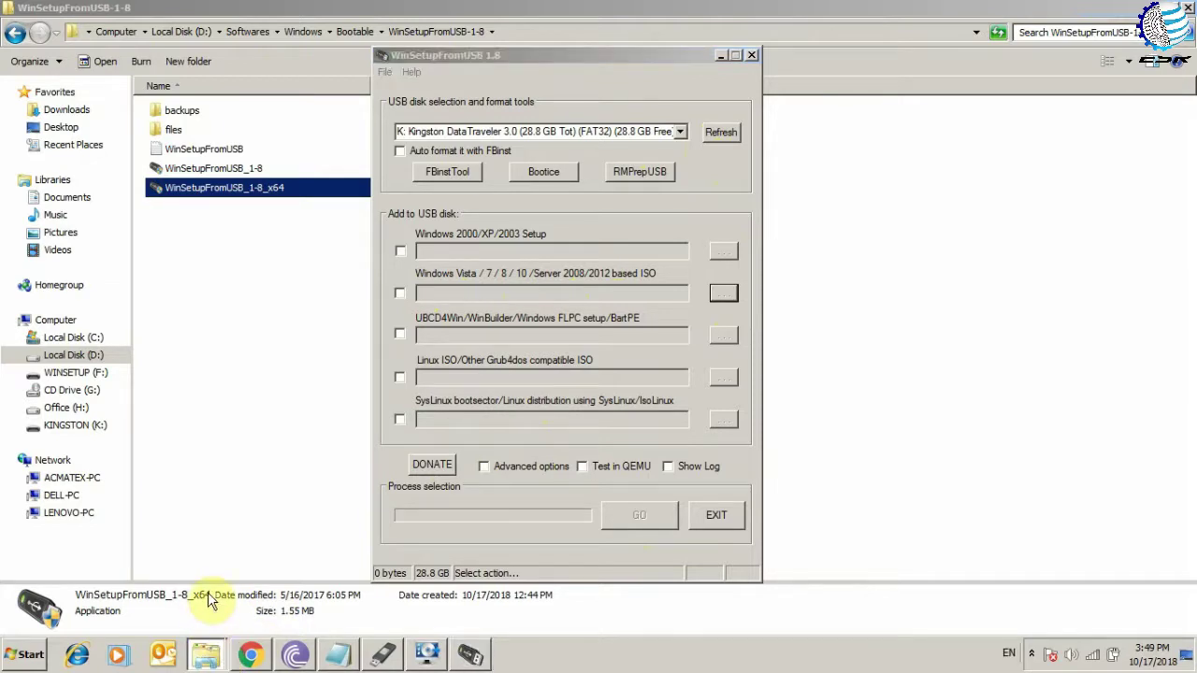
left_click(358, 32)
left_click(238, 158)
left_click(249, 107)
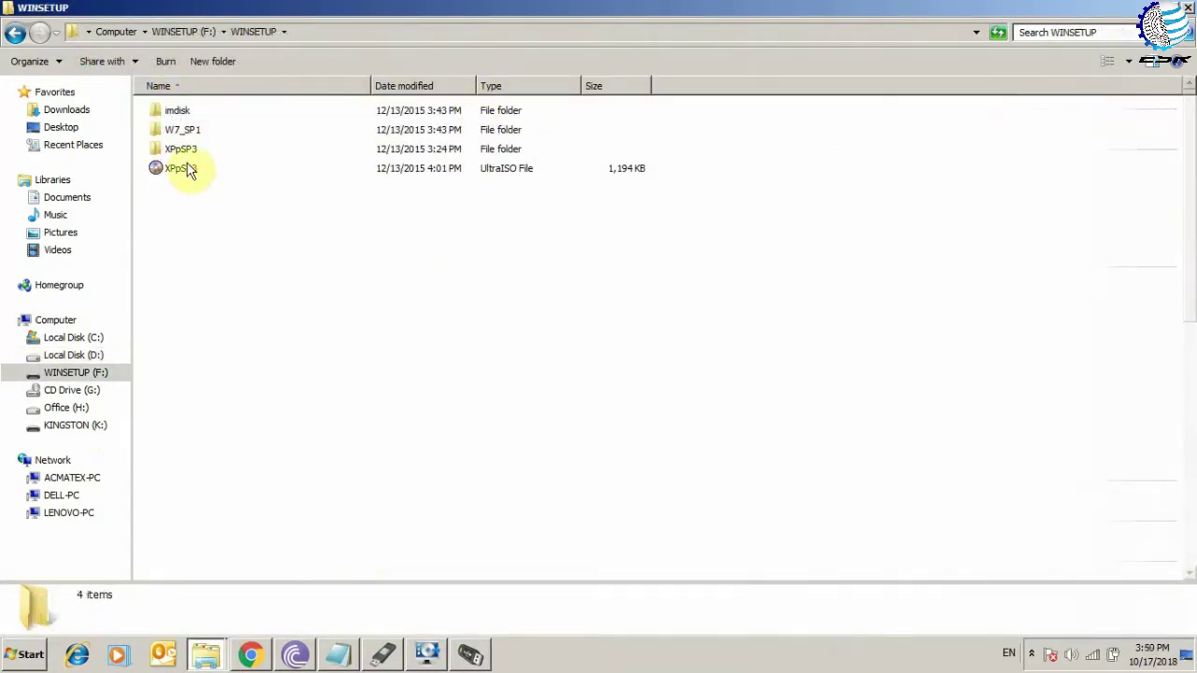
double_click(187, 130)
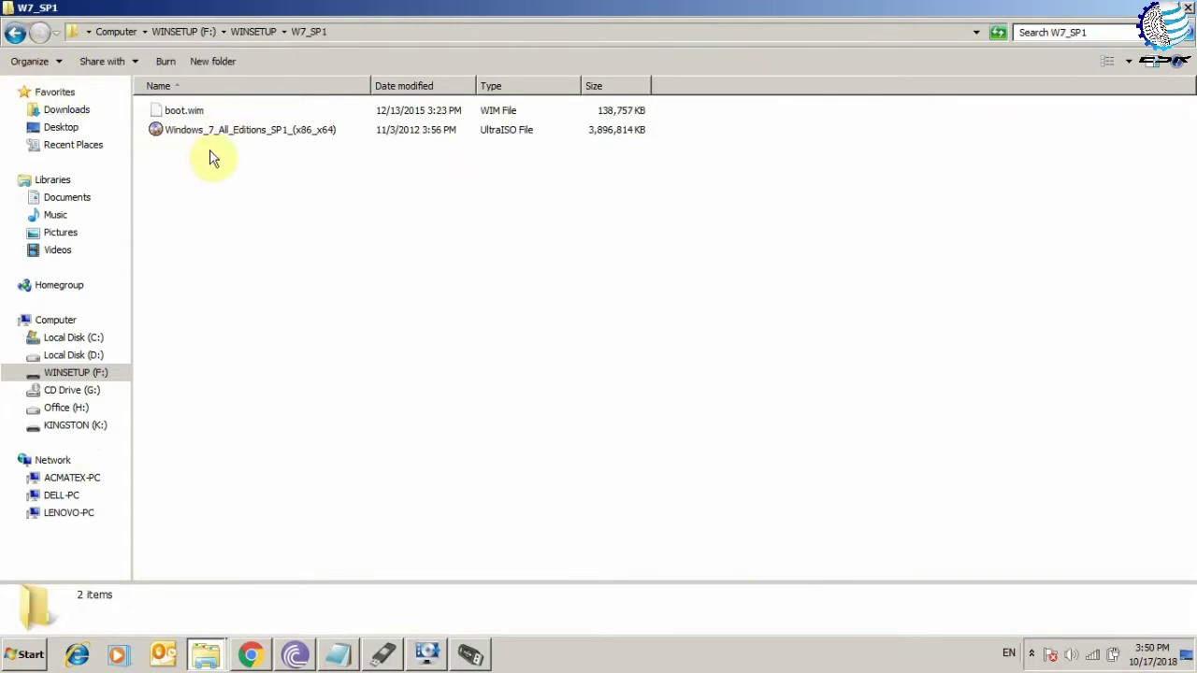
left_click(14, 33)
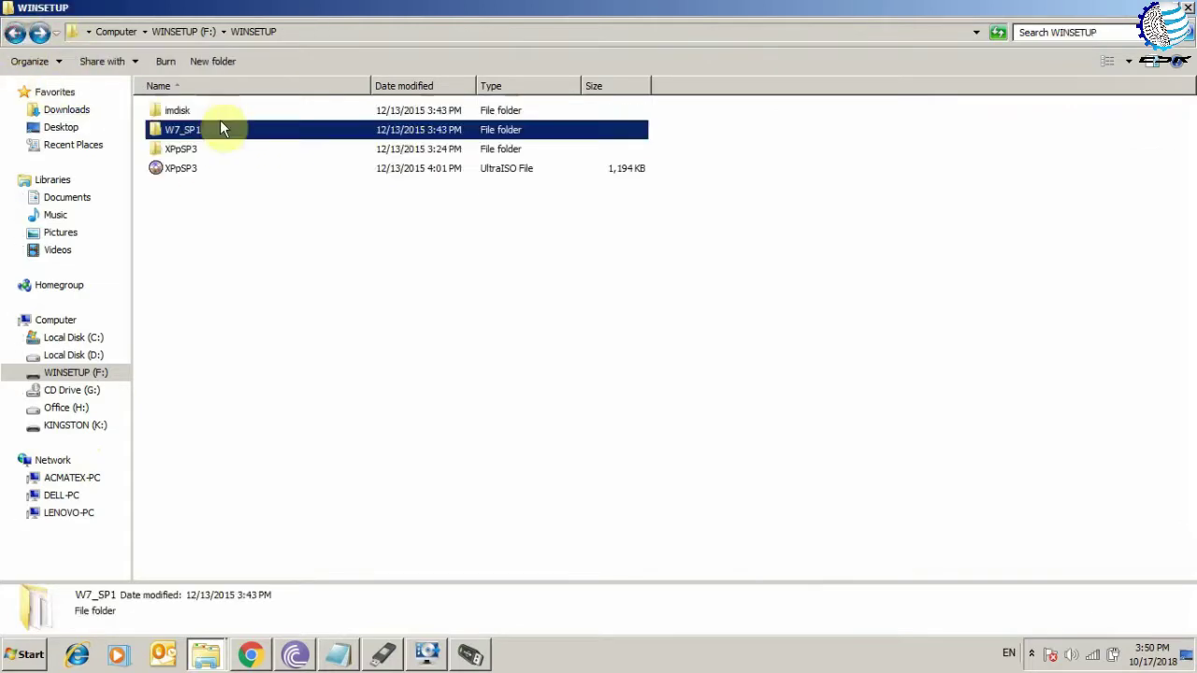
double_click(195, 149)
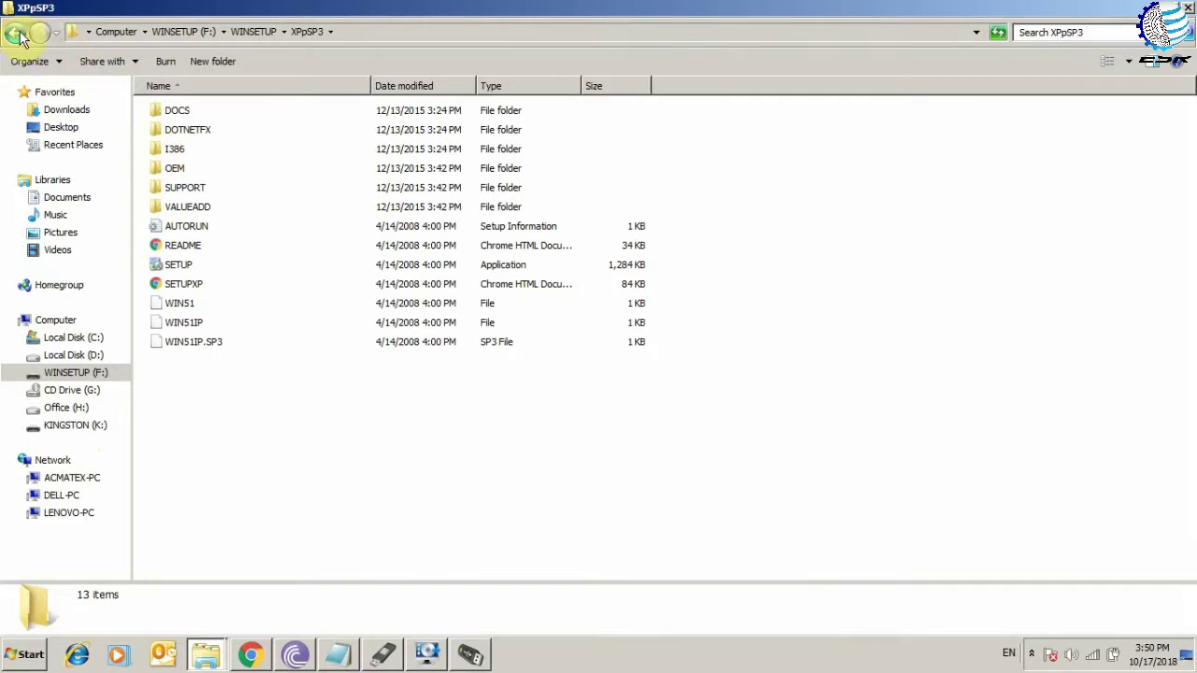
left_click(19, 35)
left_click(181, 168)
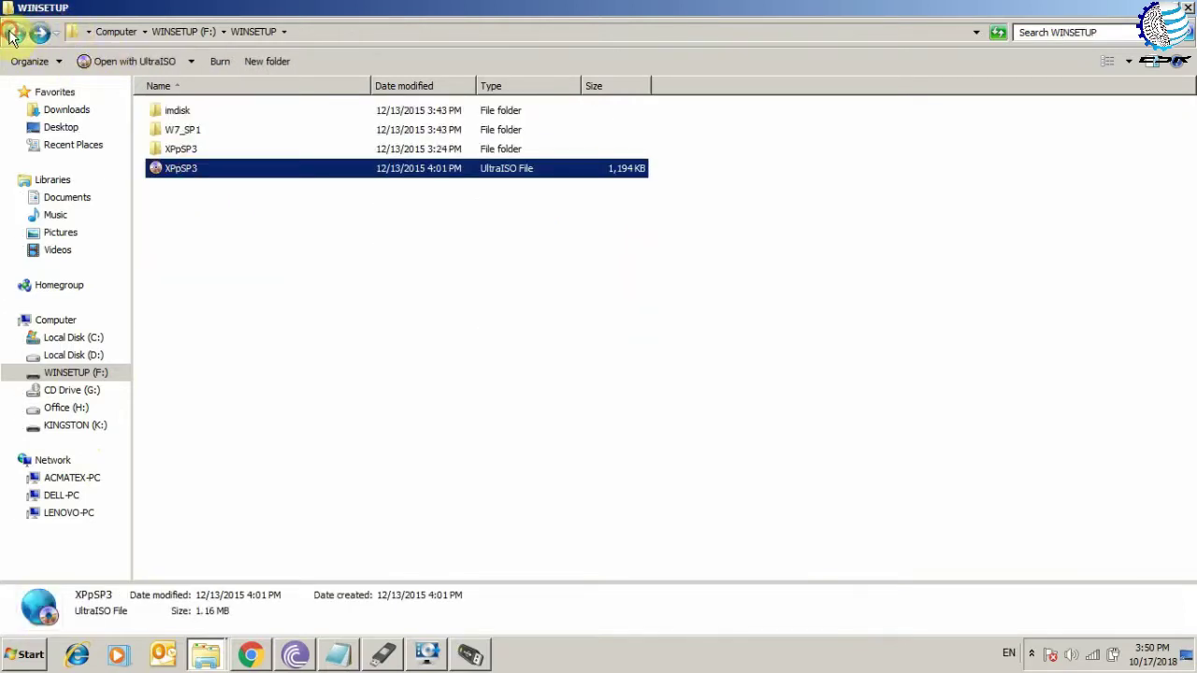
Step: Read the menu2 file from the root of WINSETUP (F:) in Notepad, close it and minimise the Explorer window
left_click(12, 35)
scroll(250, 388, "down", 3)
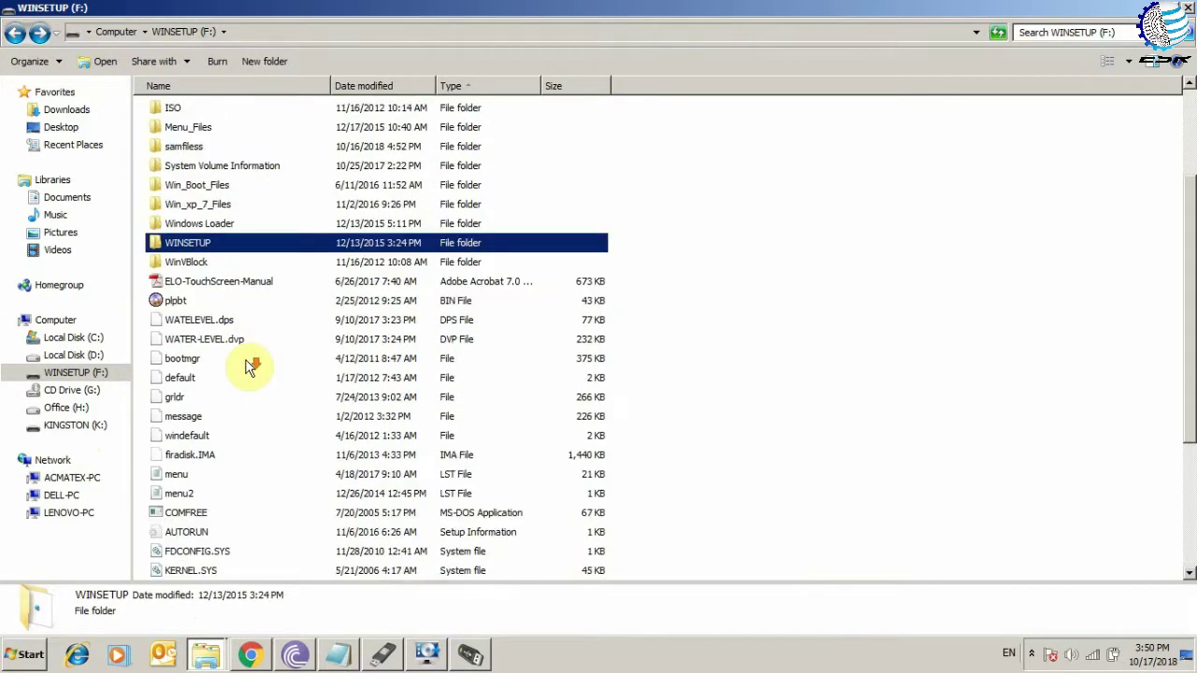
scroll(251, 368, "down", 2)
double_click(222, 378)
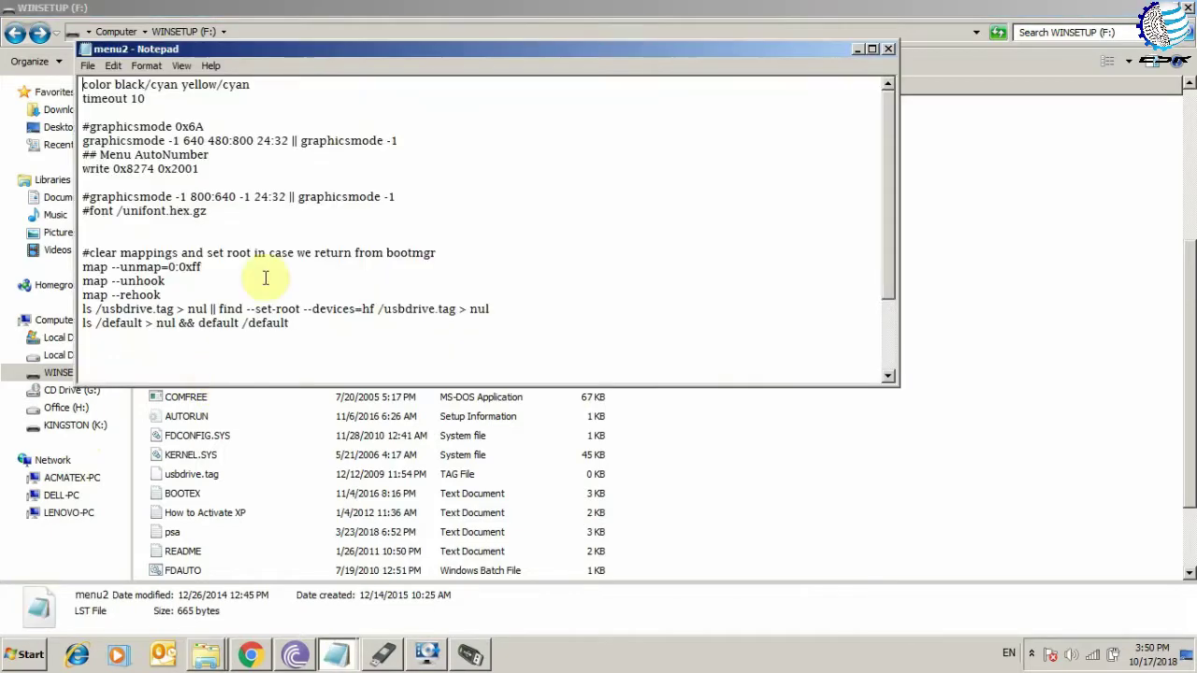
scroll(266, 278, "down", 3)
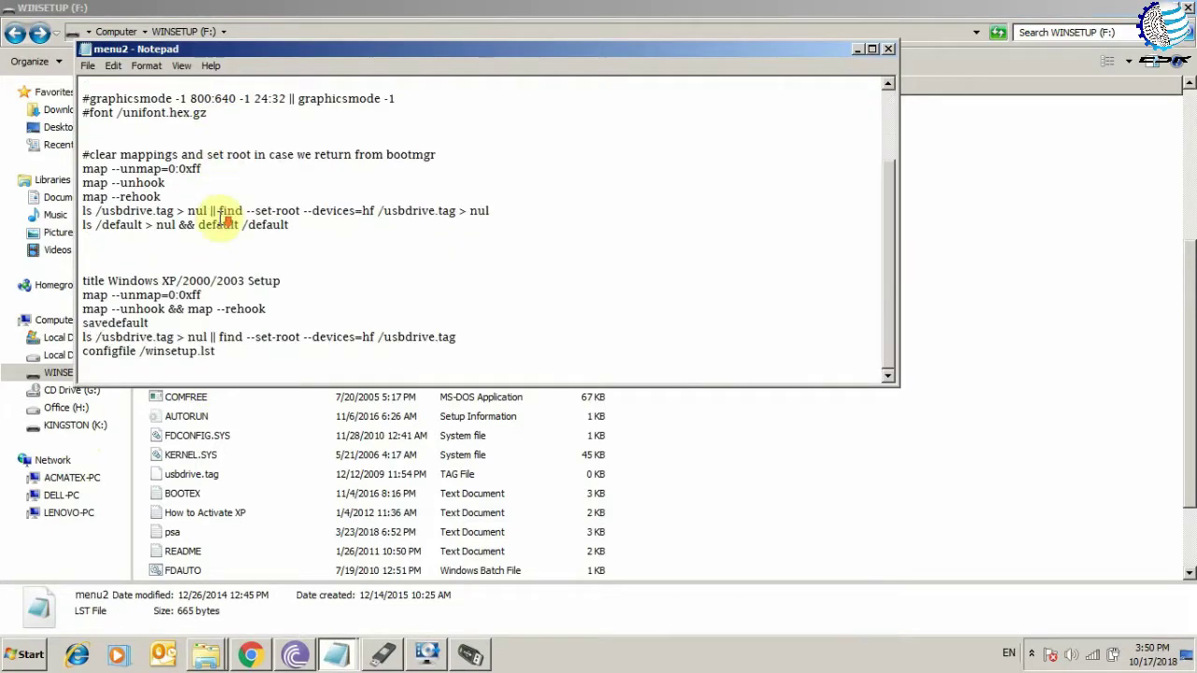
left_click(885, 48)
scroll(248, 379, "up", 5)
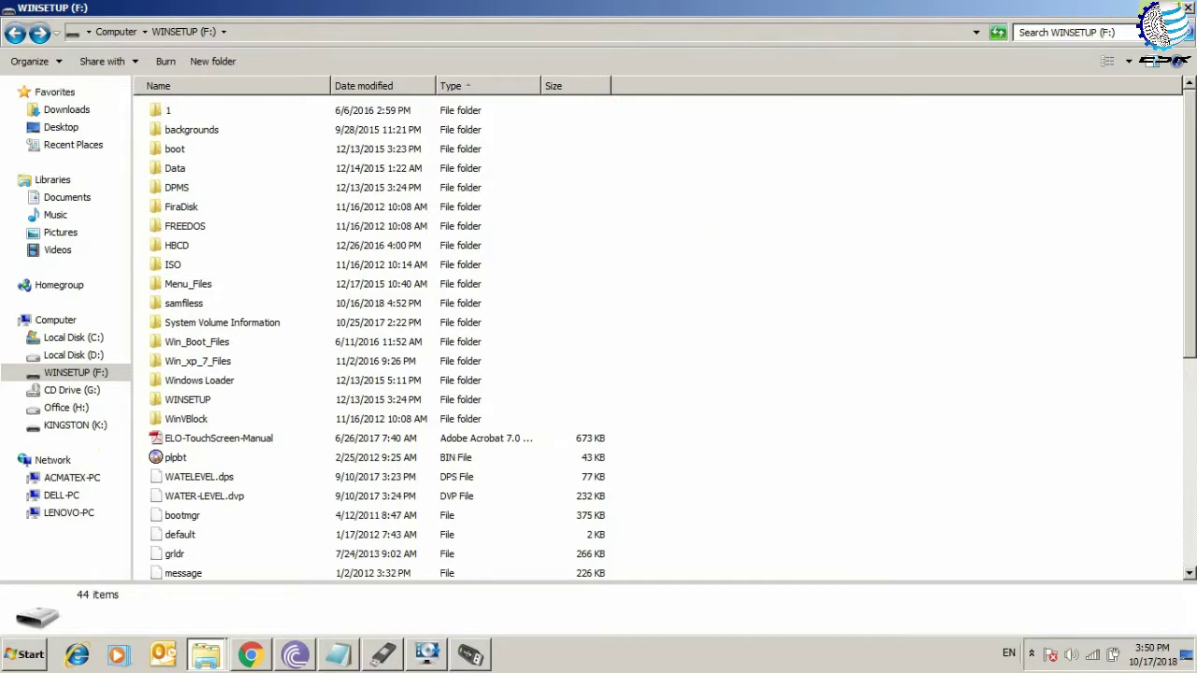
left_click(1188, 8)
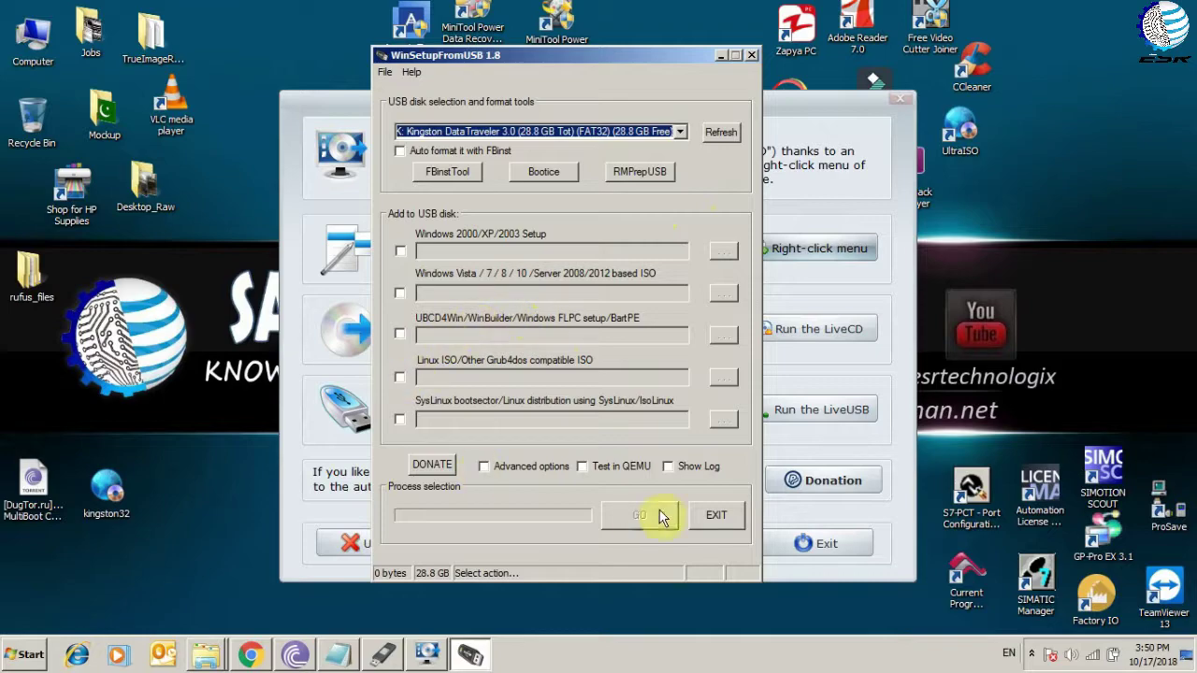
Step: Exit WinSetupFromUSB and open the D:\Softwares\Windows\Bootable\Bootable_USB_Files folder in Explorer
left_click(711, 514)
left_click(206, 655)
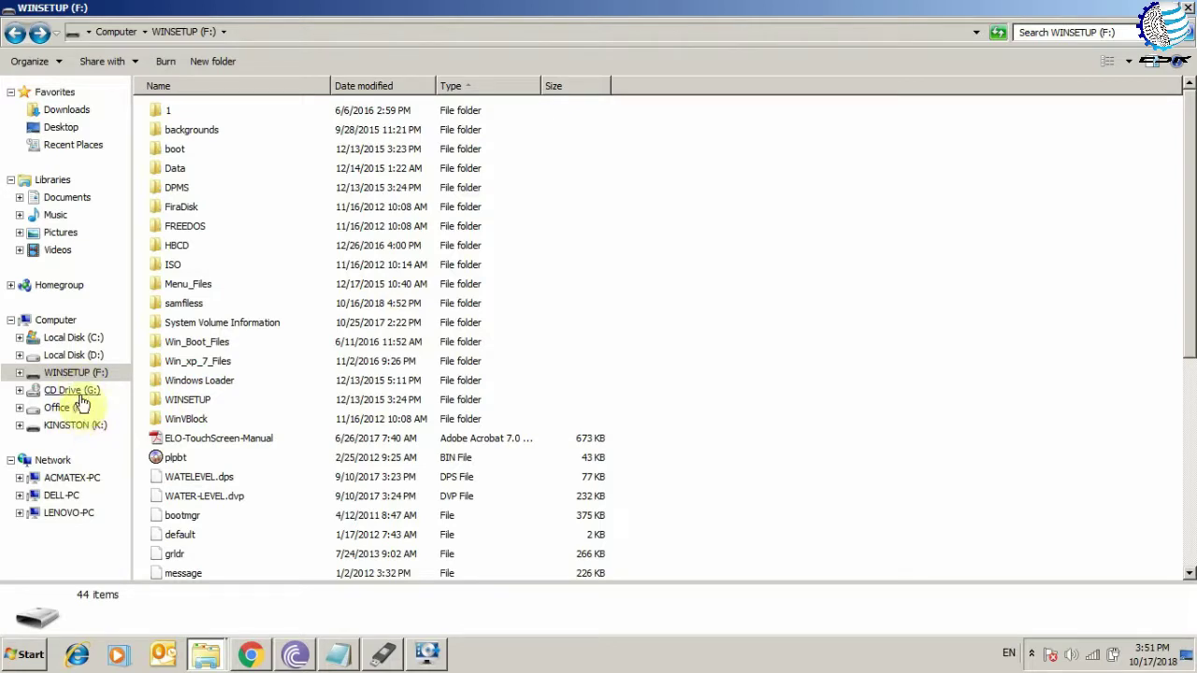
left_click(206, 657)
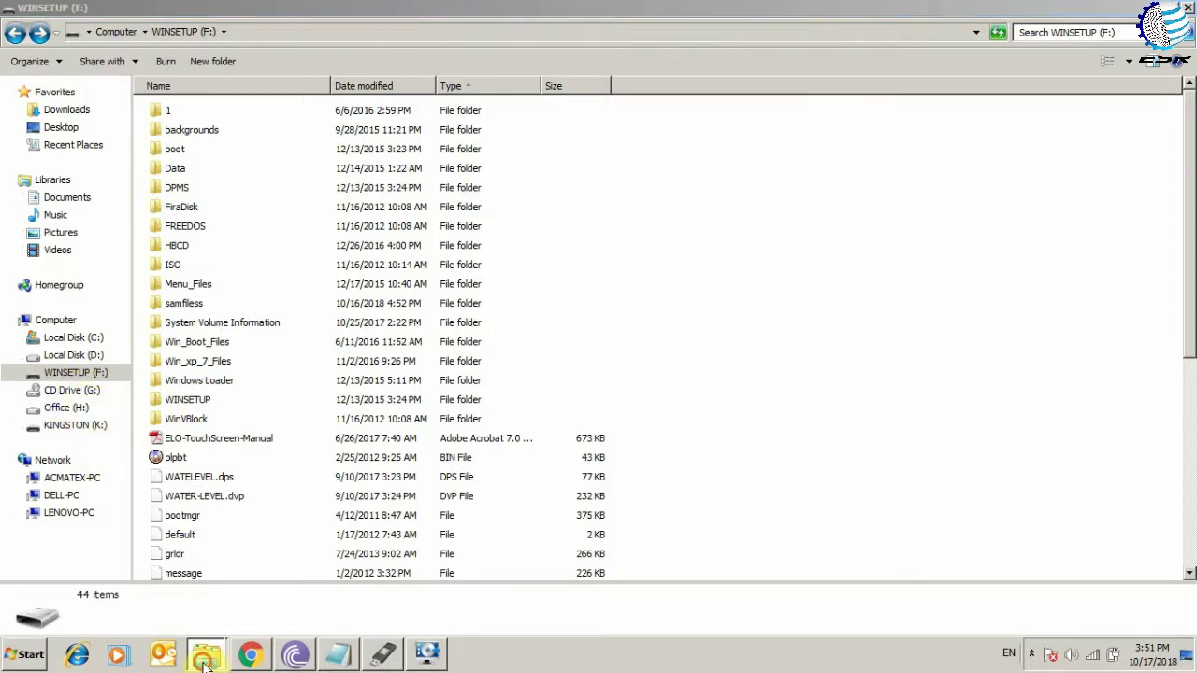
left_click(298, 229)
left_click(16, 35)
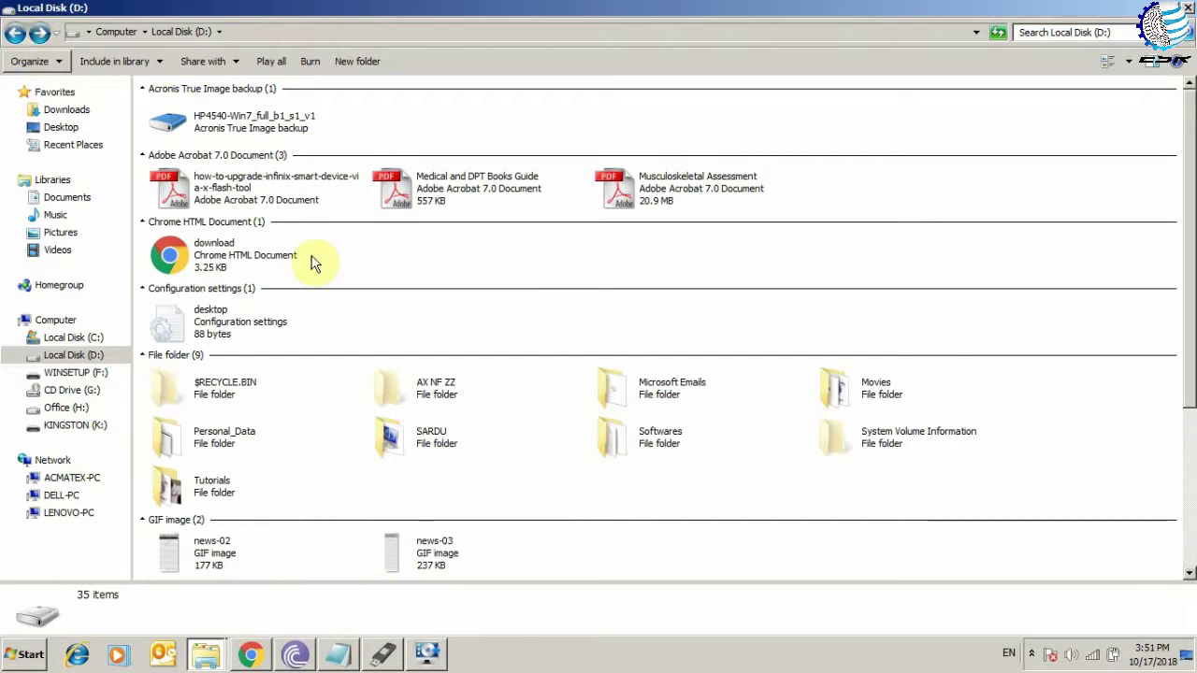
double_click(645, 456)
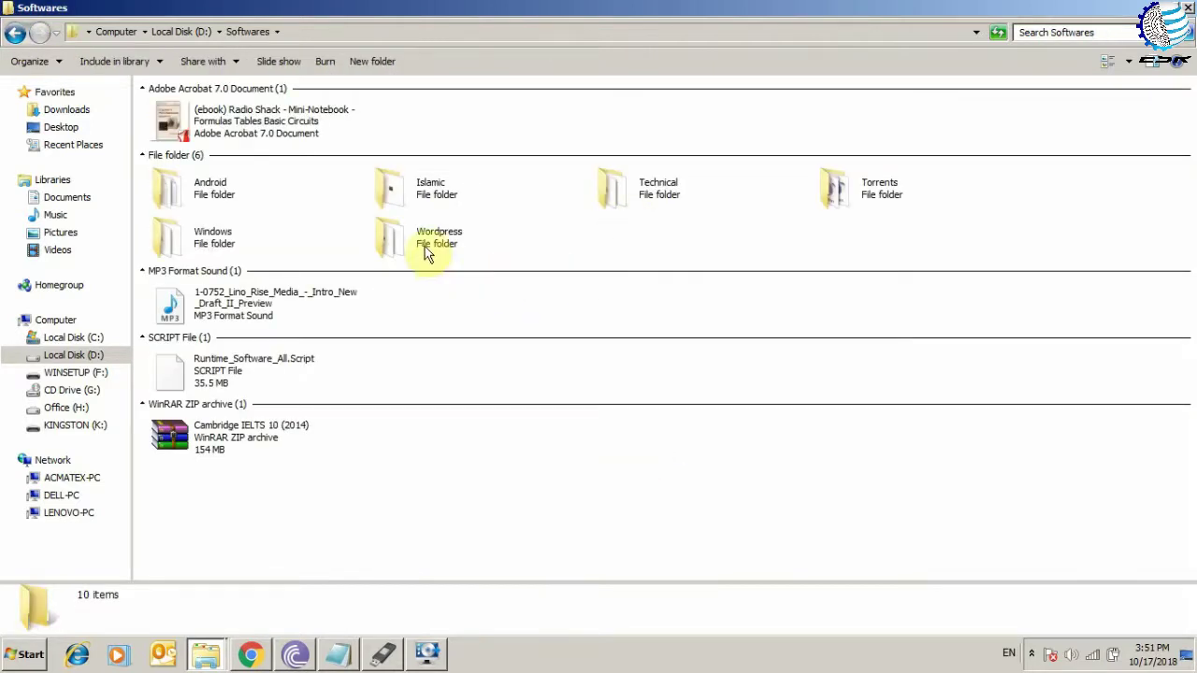
double_click(219, 241)
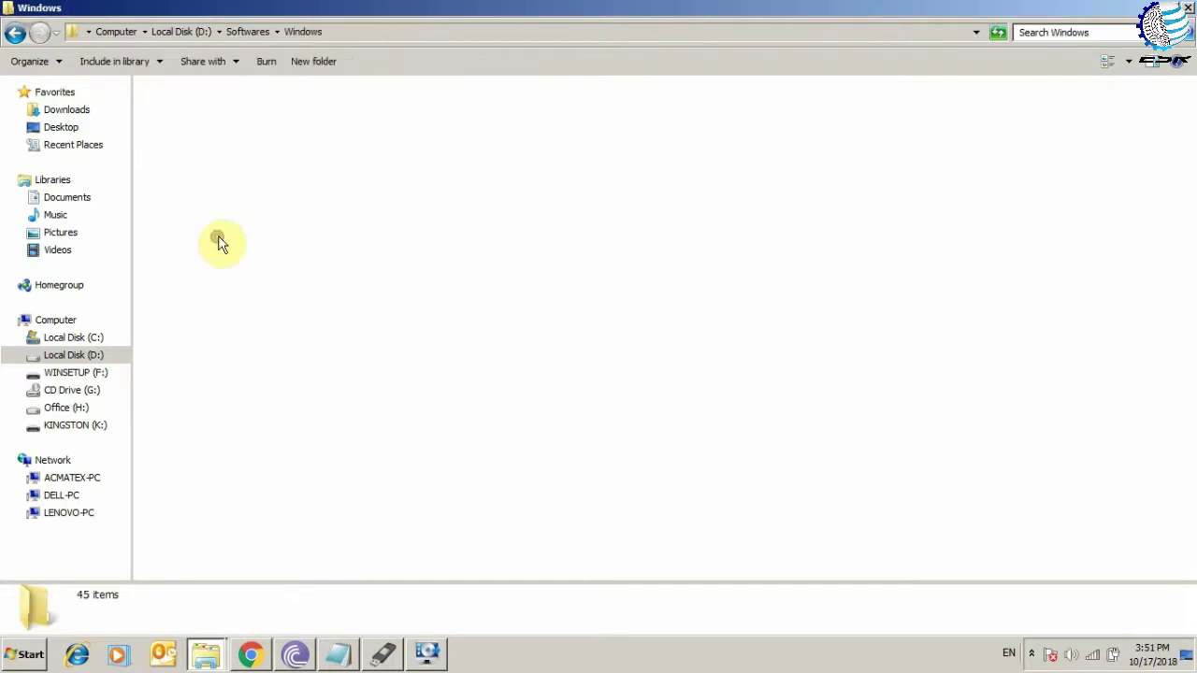
left_click(417, 197)
double_click(416, 198)
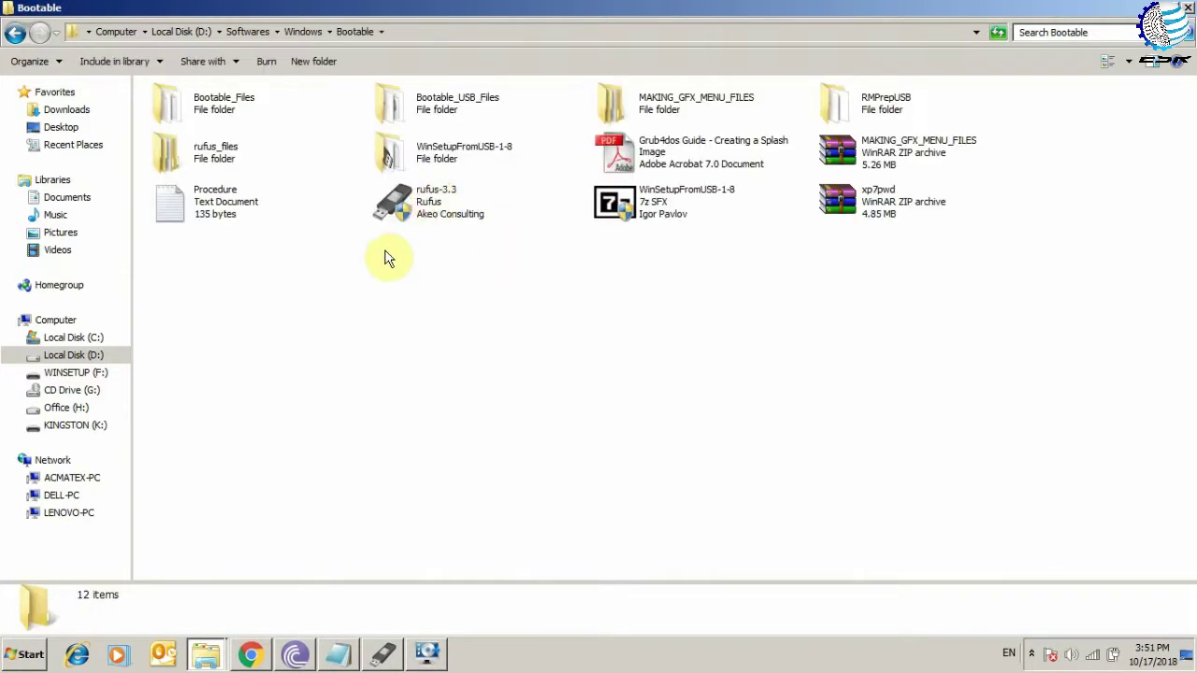
double_click(481, 103)
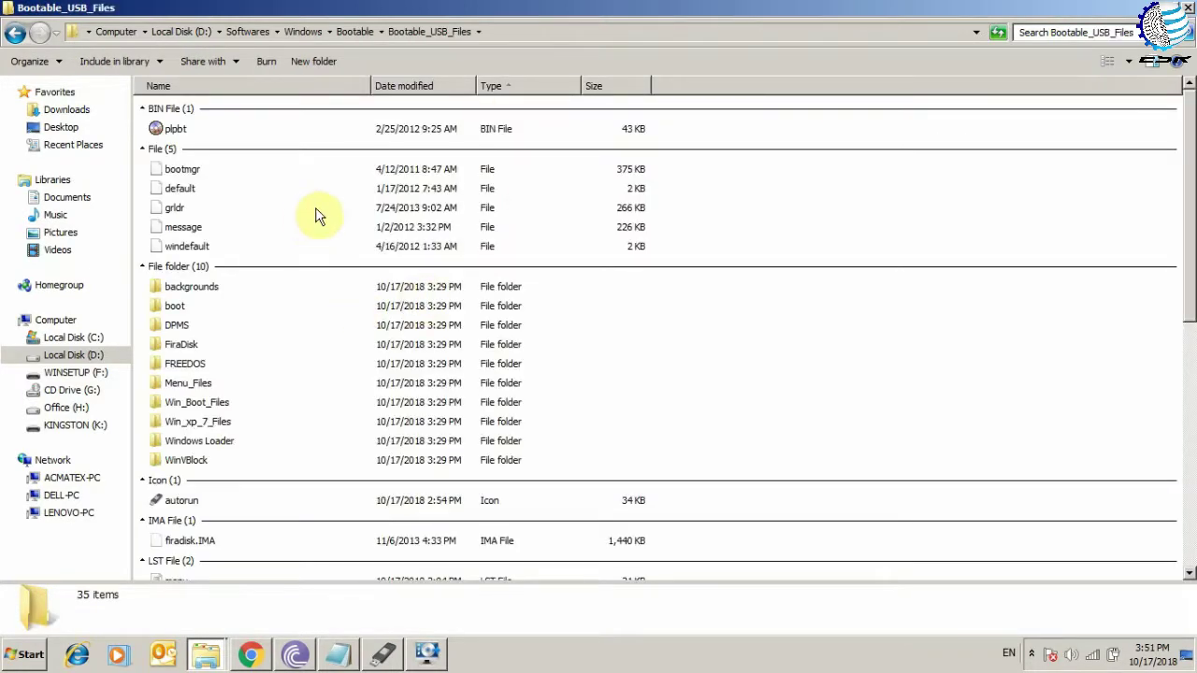
Step: Look over the contents of Bootable_USB_Files and copy all of its files and folders
scroll(315, 214, "down", 6)
scroll(321, 208, "up", 6)
left_click(312, 179)
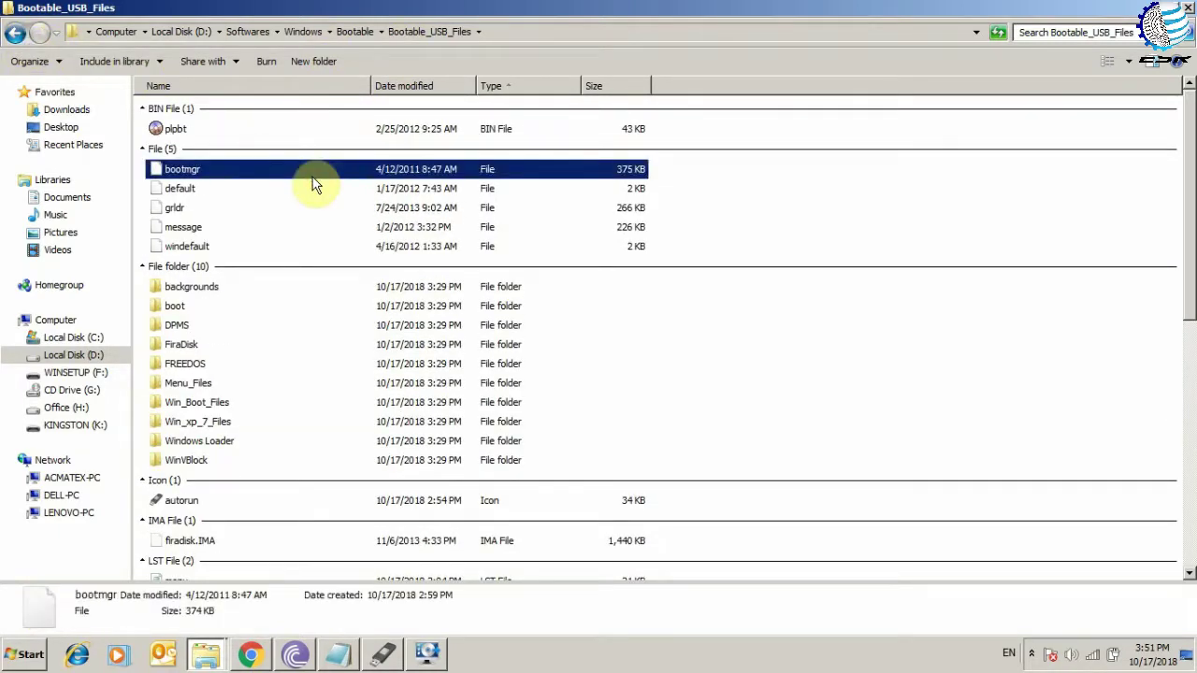
key("ctrl+a")
right_click(297, 193)
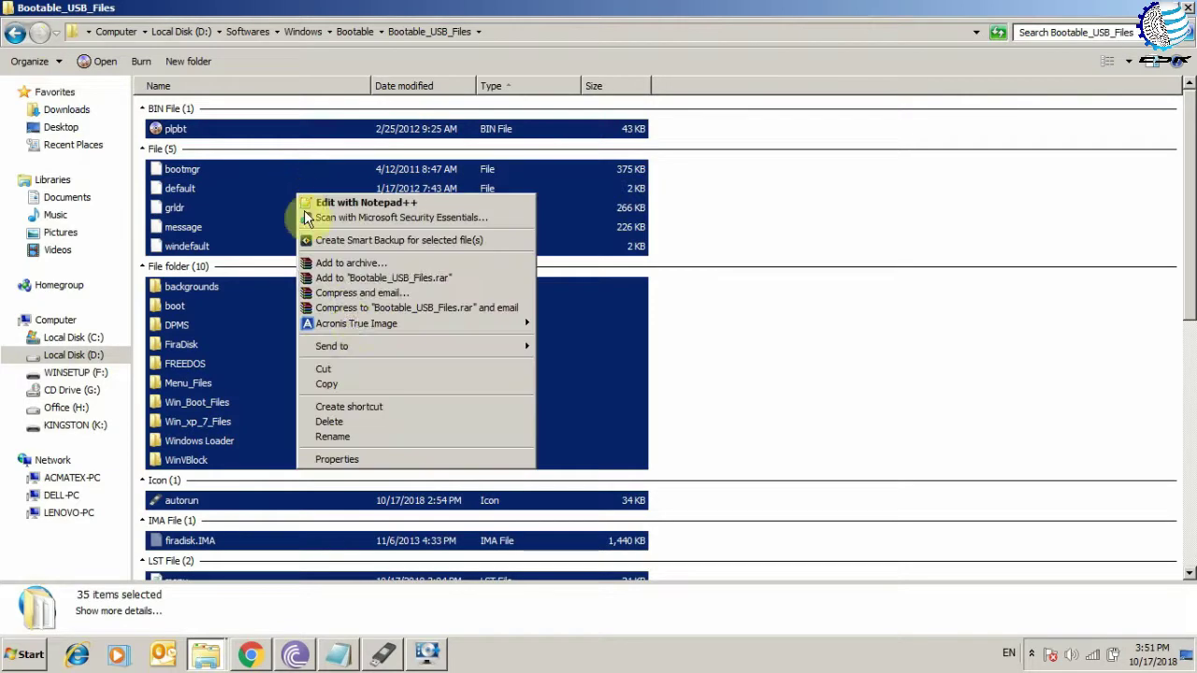
left_click(359, 383)
Step: Open the KINGSTON (K:) drive in Explorer and paste the copied bootable files into its root
left_click(211, 658)
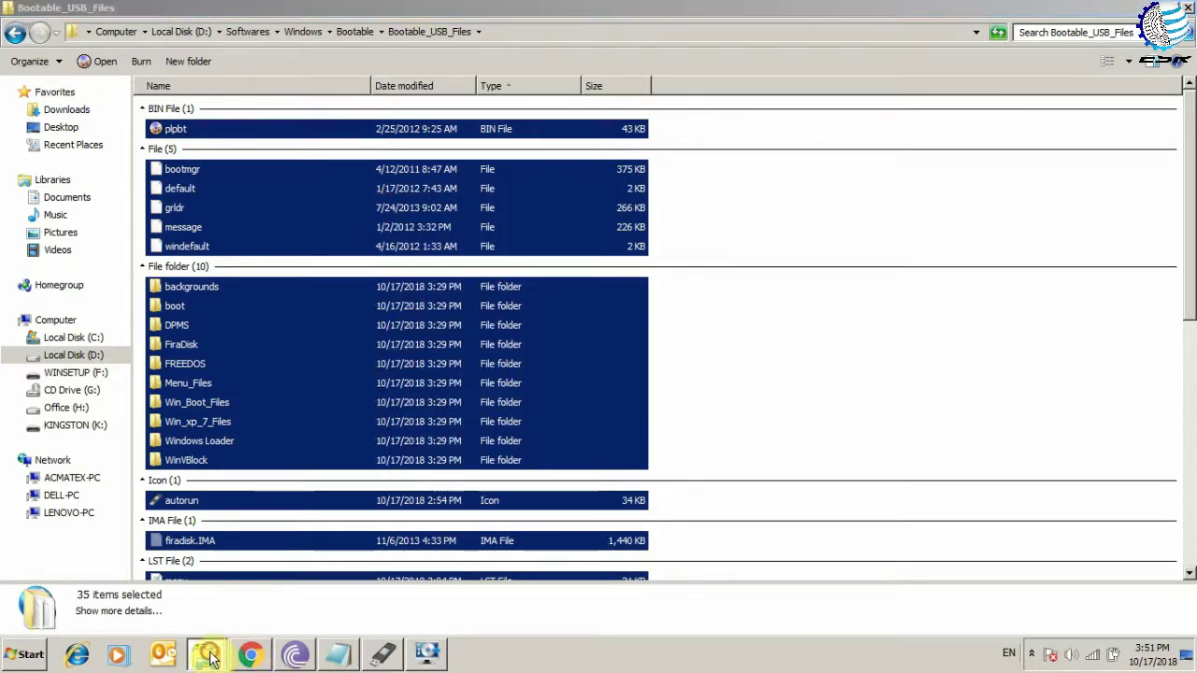
left_click(251, 658)
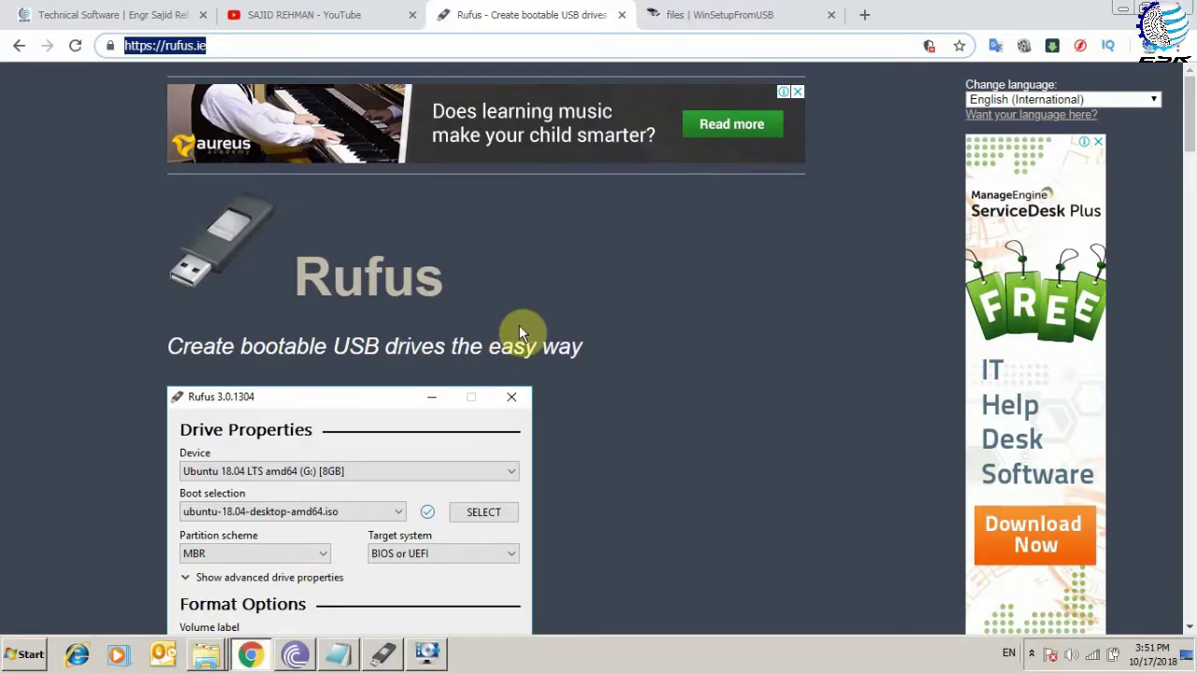
left_click(208, 655)
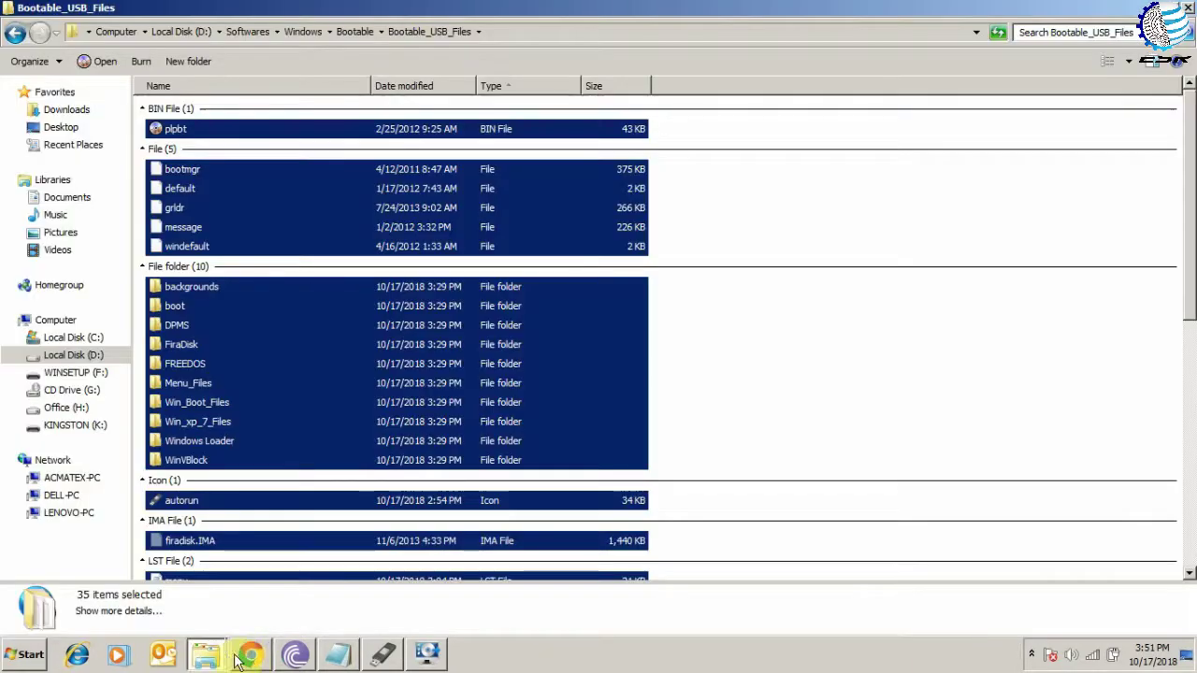
left_click(74, 425)
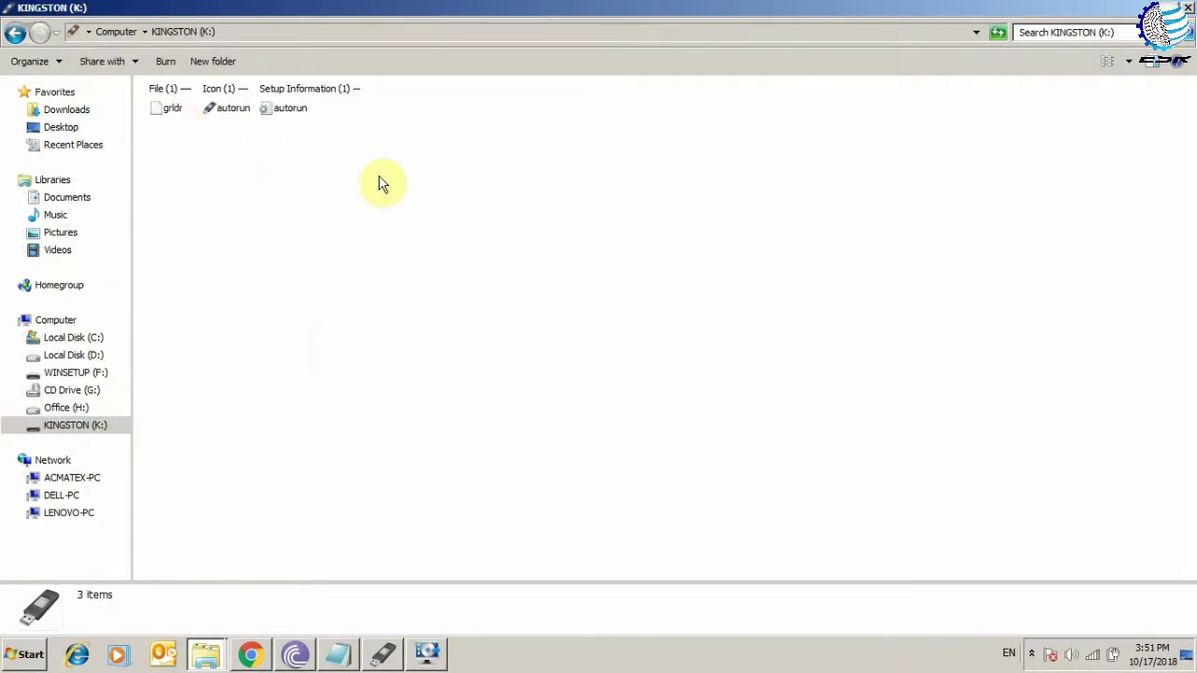
right_click(464, 198)
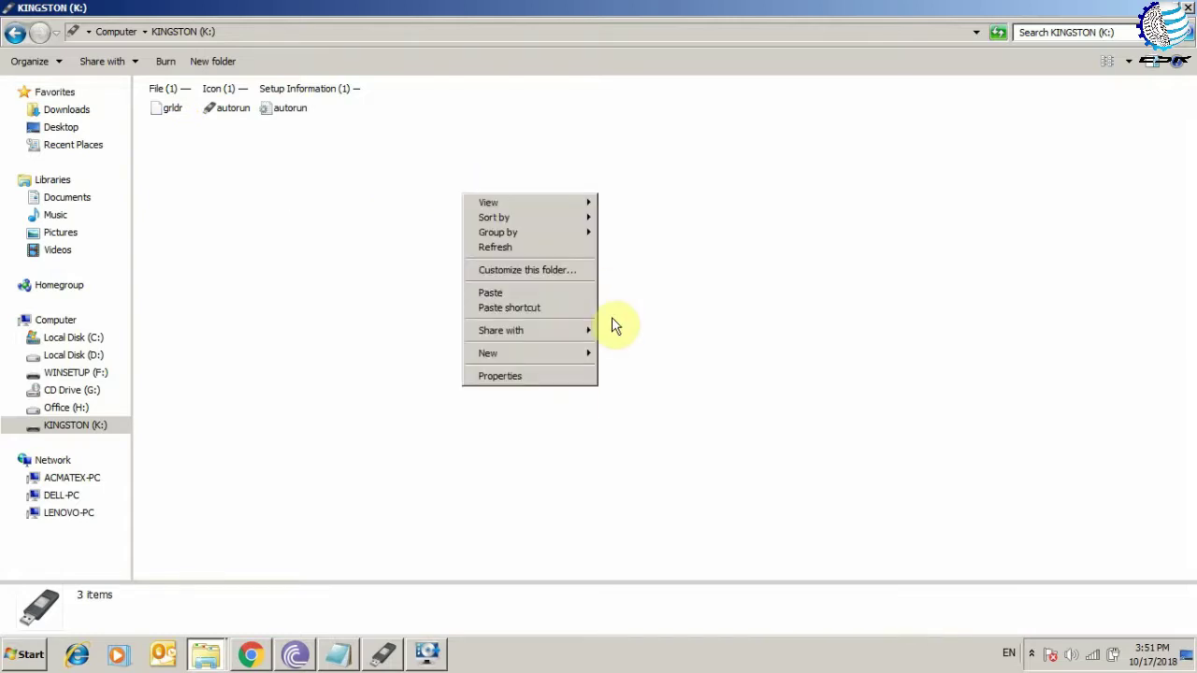
left_click(544, 296)
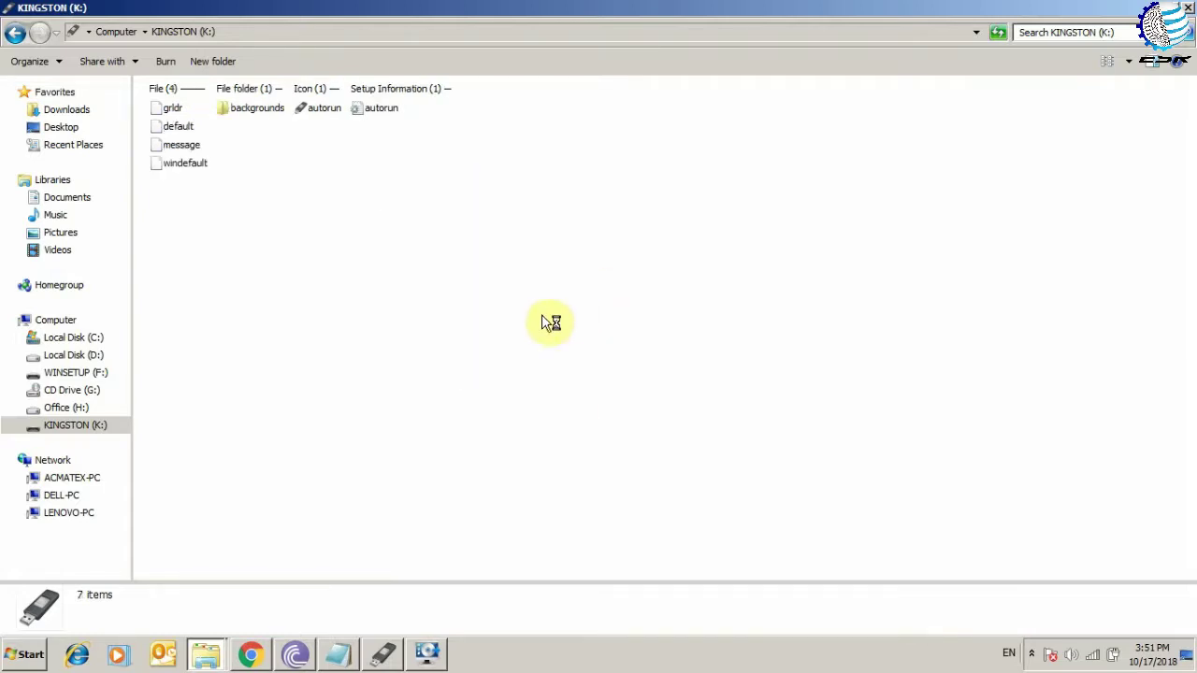
Step: Replace the conflicting files on KINGSTON (K:), including autorun.ico and autorun.inf, with the copied versions and clear the file selection
left_click(173, 110)
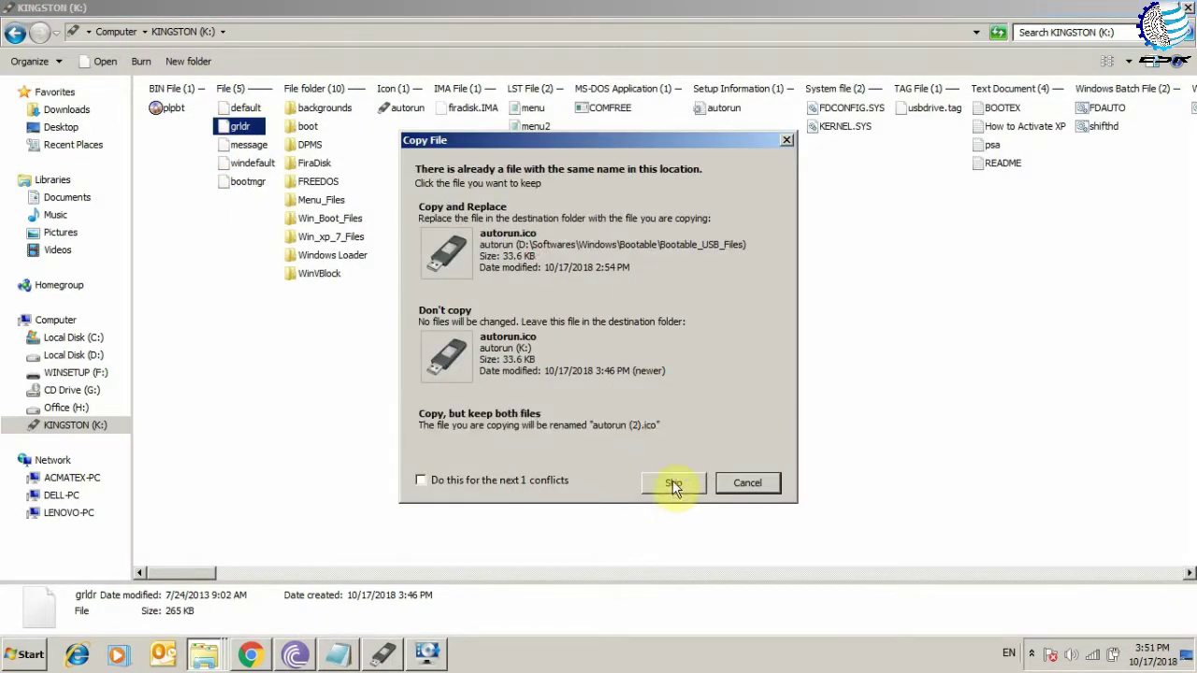
left_click(559, 269)
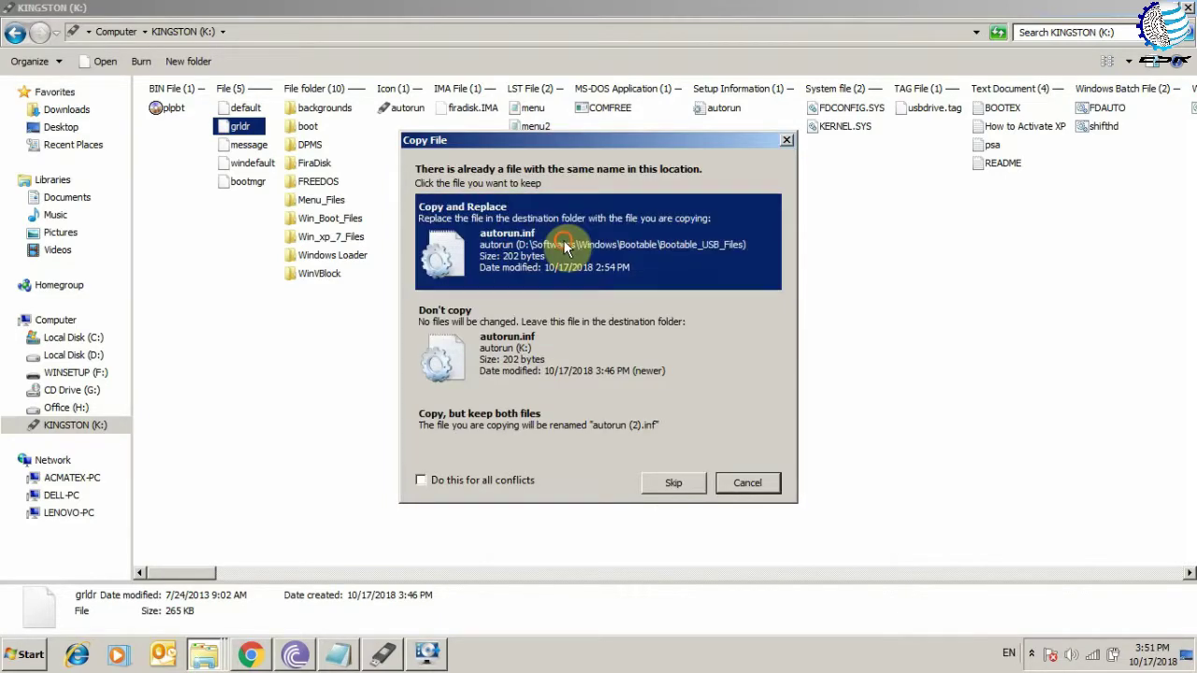
left_click(563, 245)
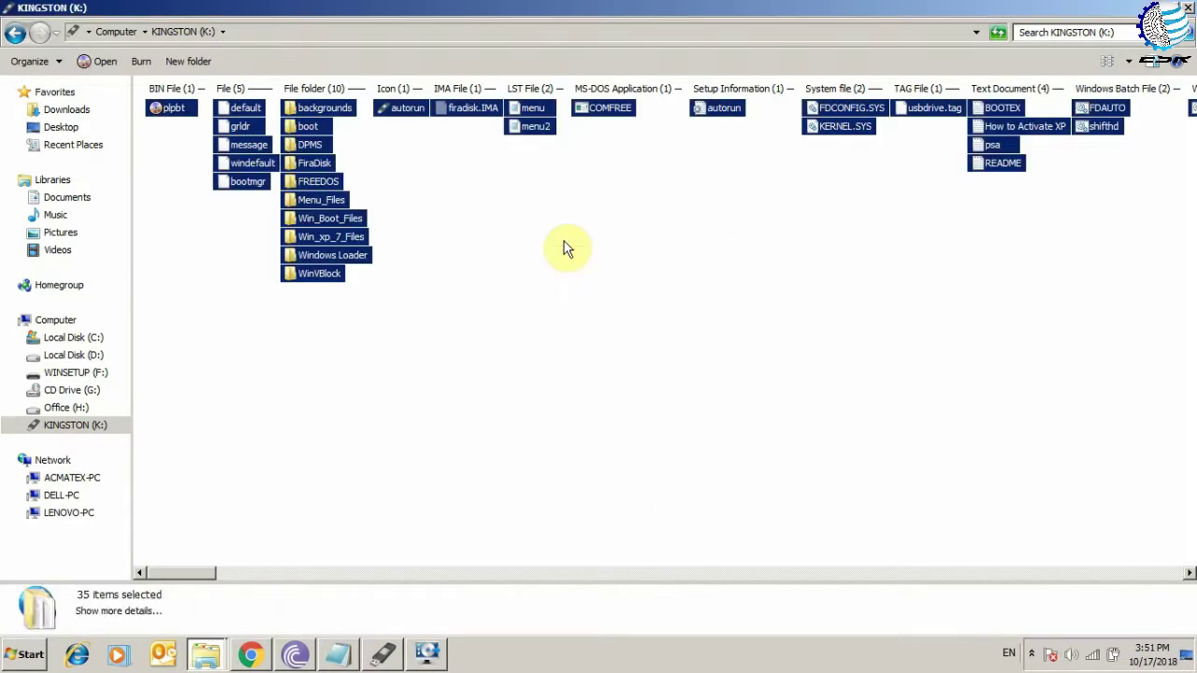
left_click(564, 248)
Step: Switch to MobaLiveCD, boot the k: USB drive in the emulator and move the QEMU window toward the middle of the desktop
left_click(427, 654)
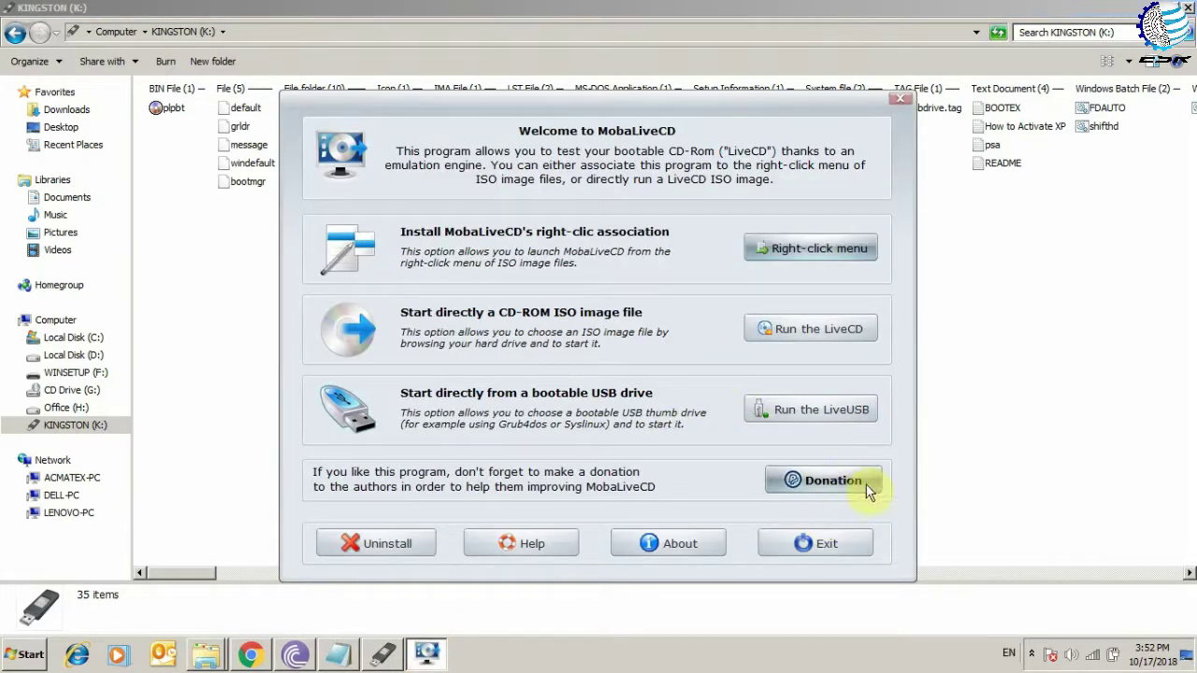
left_click(845, 412)
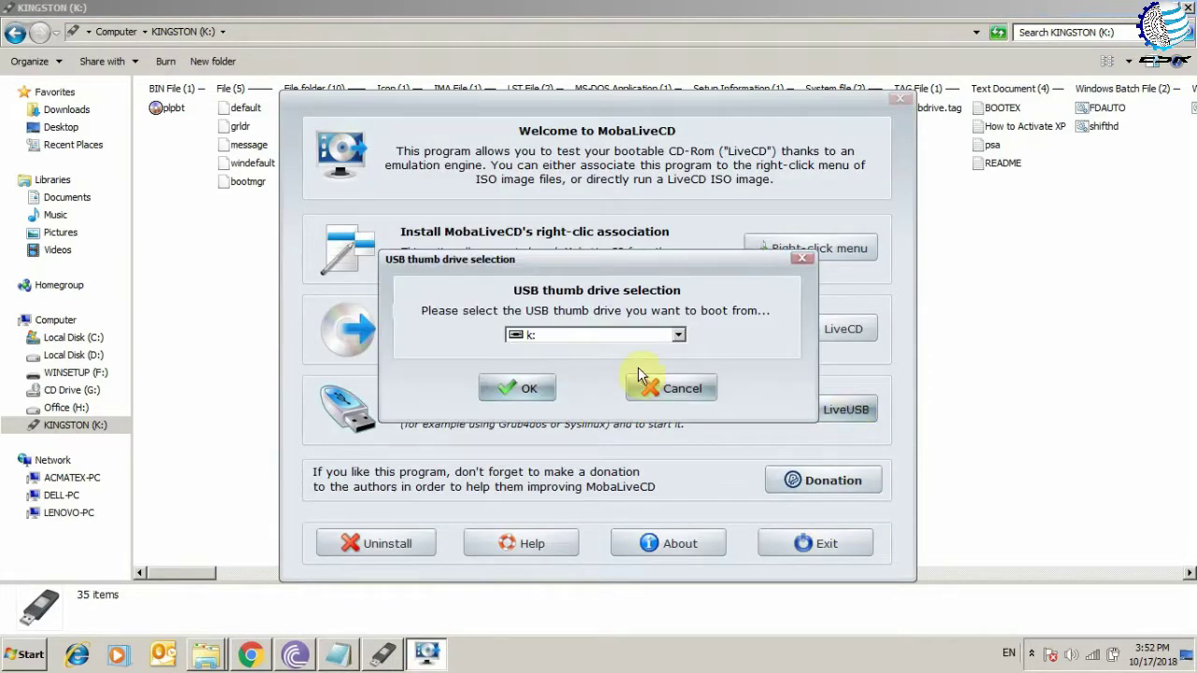
left_click(517, 388)
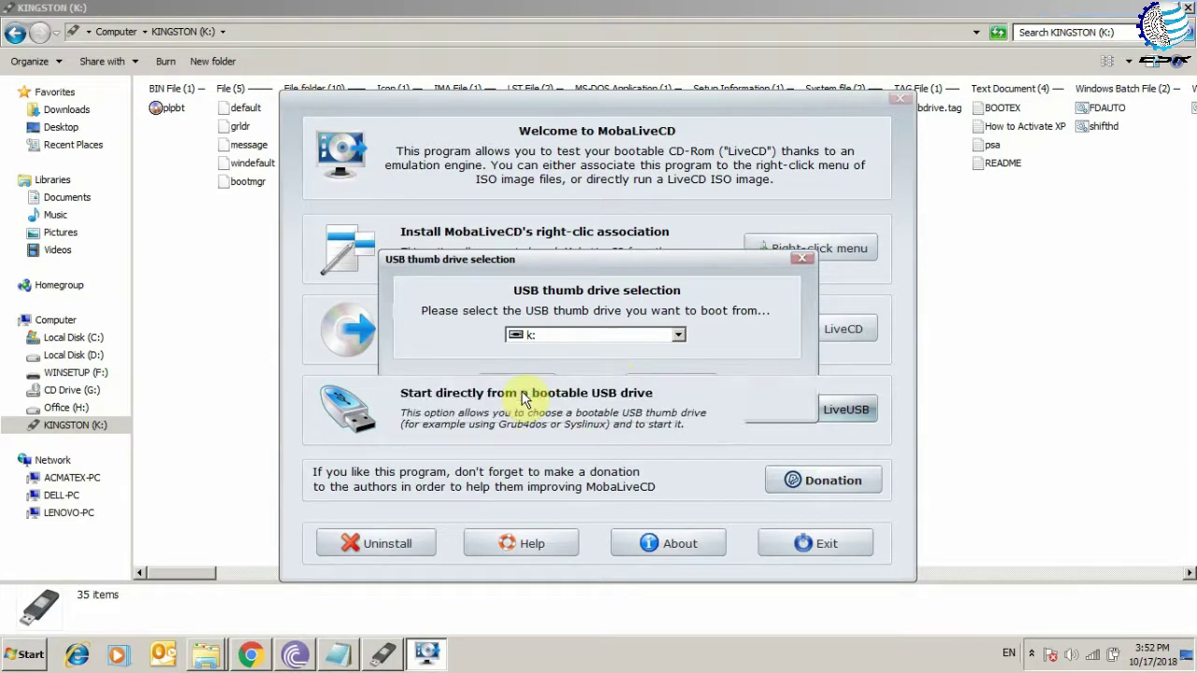
left_click(665, 365)
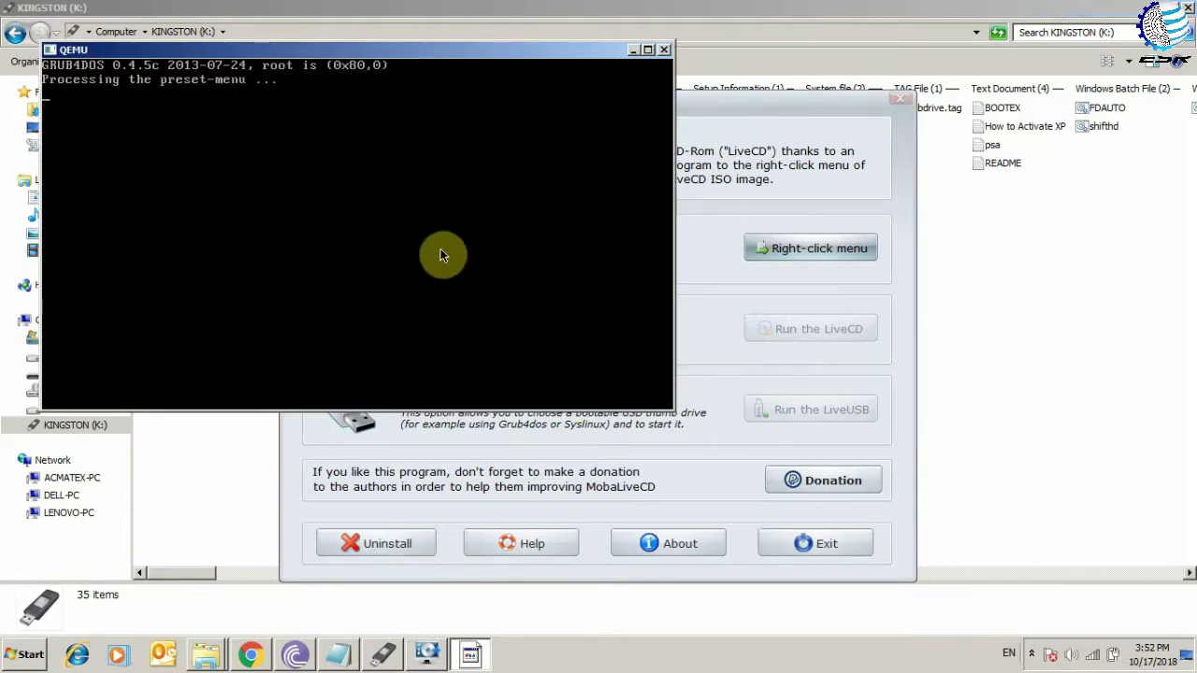
left_click_drag(517, 57, 759, 170)
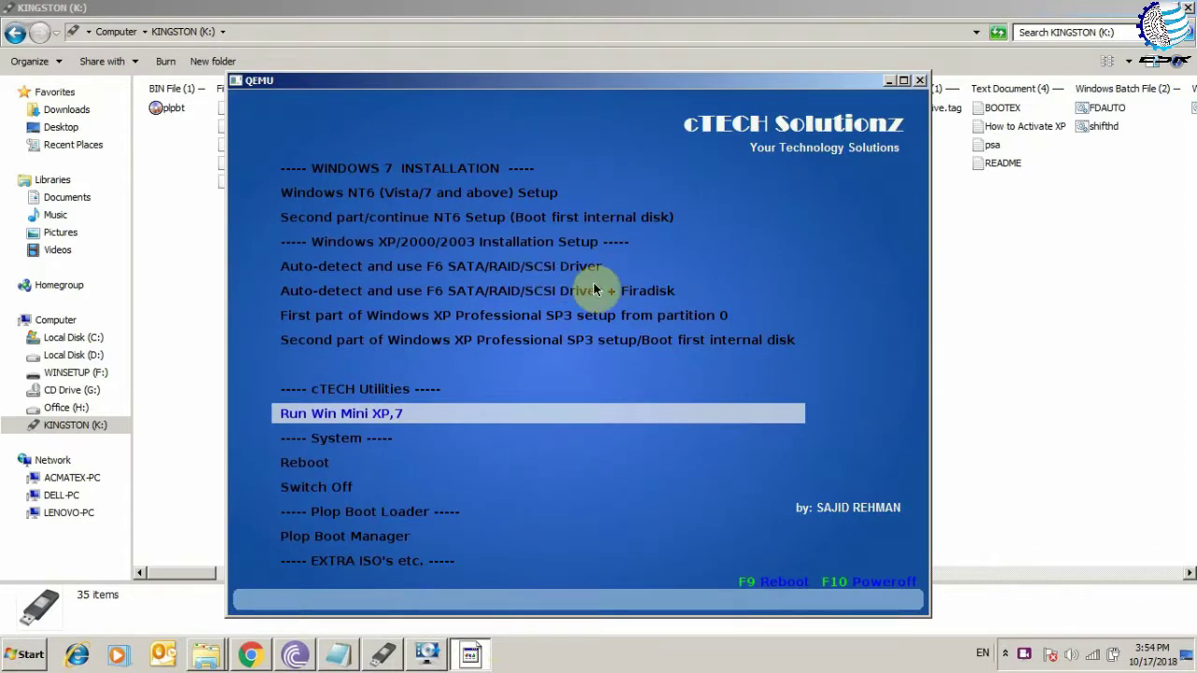
Step: Look through the USB boot menu entries, from Back to Main Menu down through the Windows setup, utilities and System sections
key("Up")
key("Up")
key("Up")
key("Up")
key("Up")
key("Up")
key("Up")
key("Up")
key("Up")
key("Up")
key("Up")
key("Up")
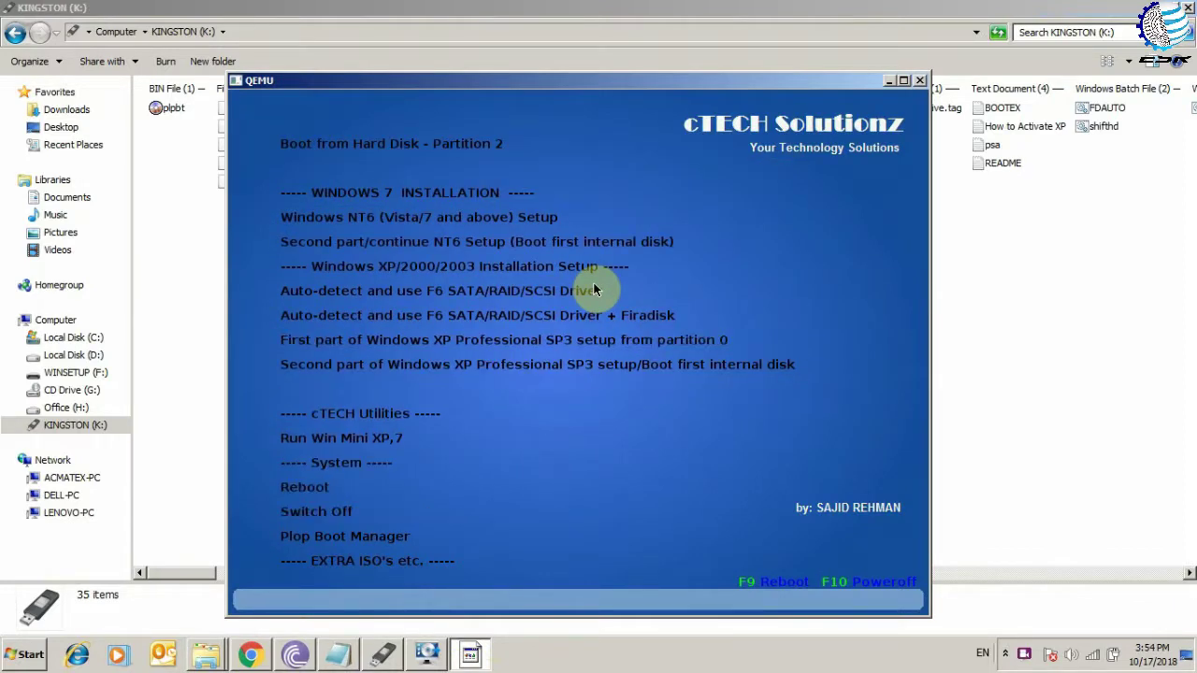
key("Up")
key("Up")
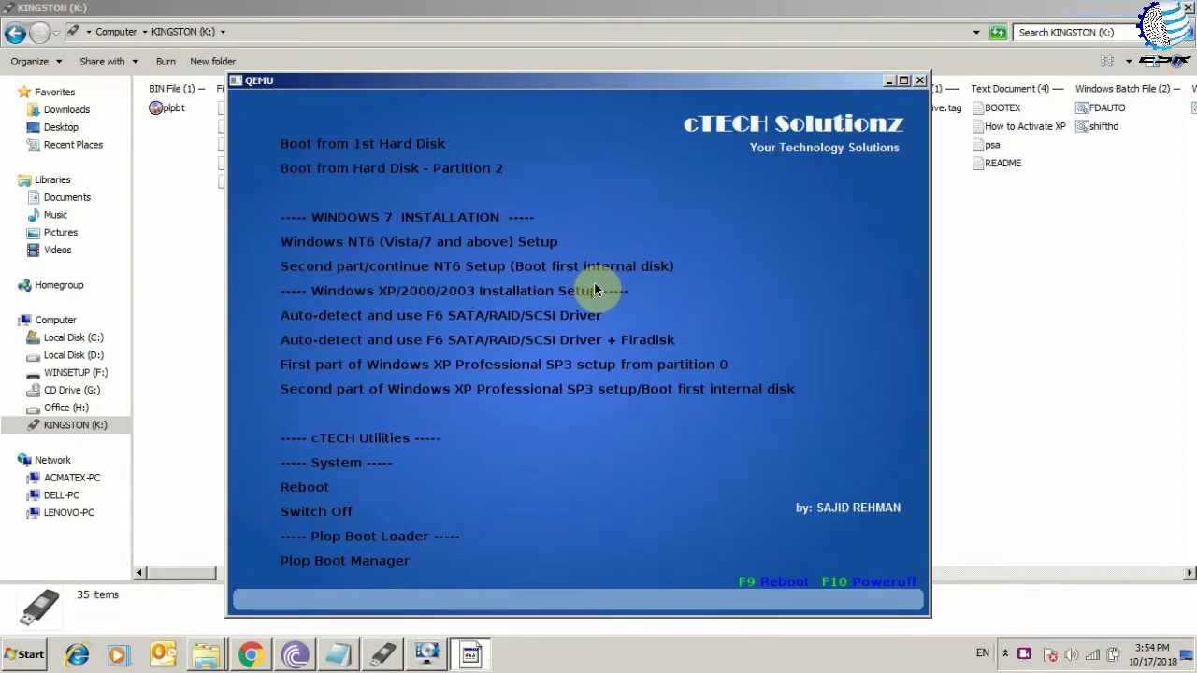
key("Up")
key("Down")
key("Down")
key("Down")
key("Down")
key("Down")
key("Down")
key("Down")
key("Down")
key("Down")
key("Down")
key("Down")
key("Down")
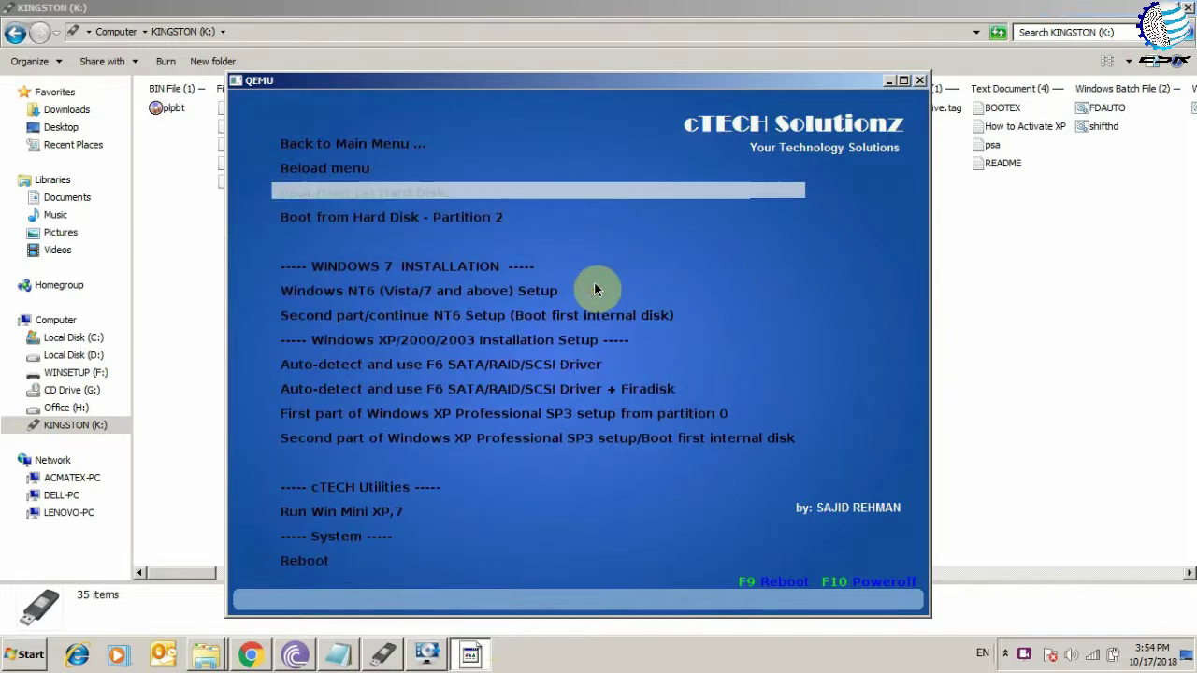
key("Down")
key("Down")
key("Down")
key("Down")
key("Down")
key("Down")
key("Down")
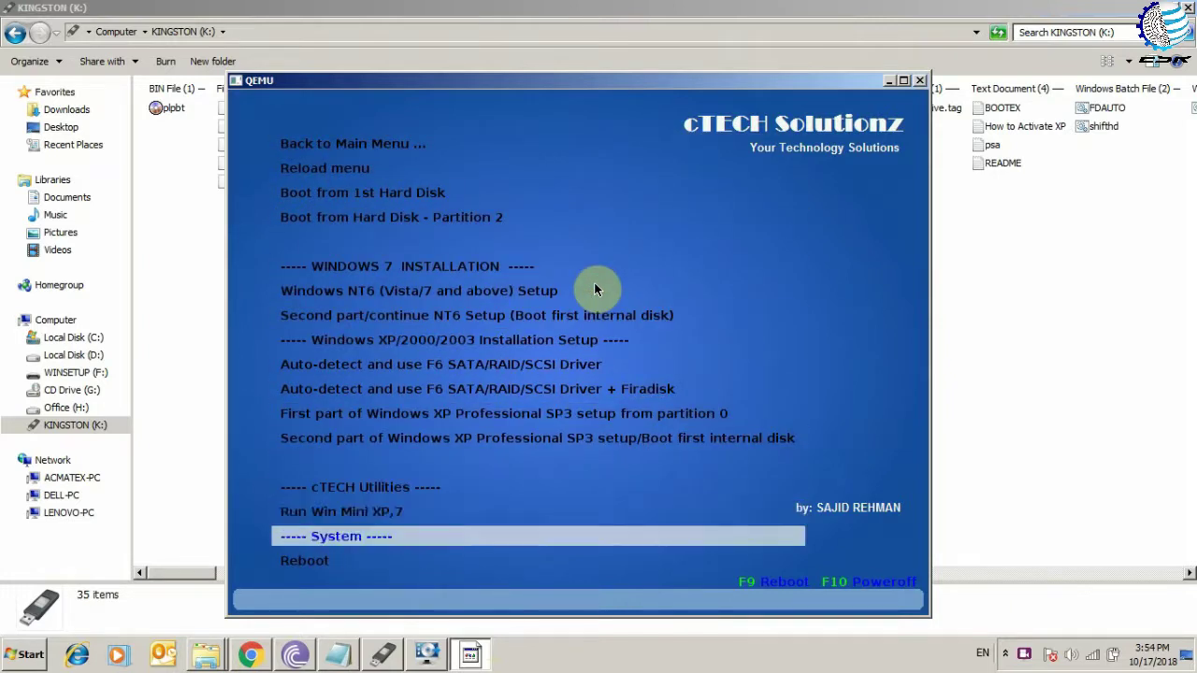
key("Down")
key("Down")
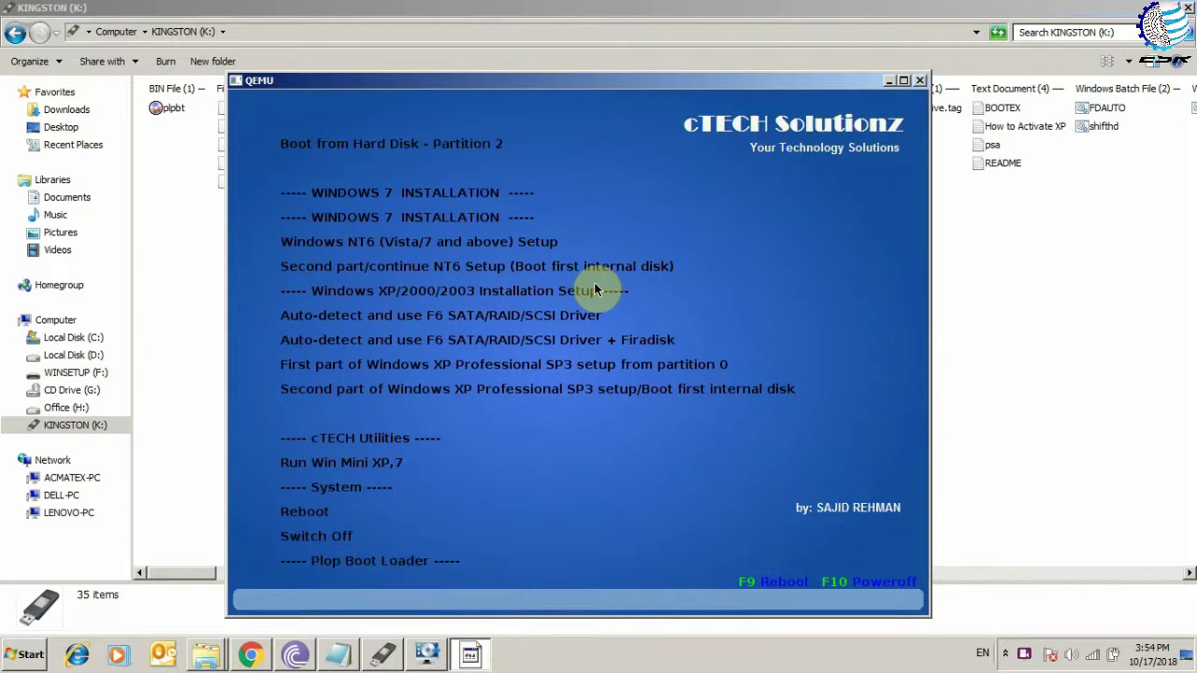
Step: Examine the cTECH Utilities part of the boot menu, around the Run Win Mini XP,7 entry and the System heading
key("Up")
key("Up")
key("Up")
key("Up")
key("Up")
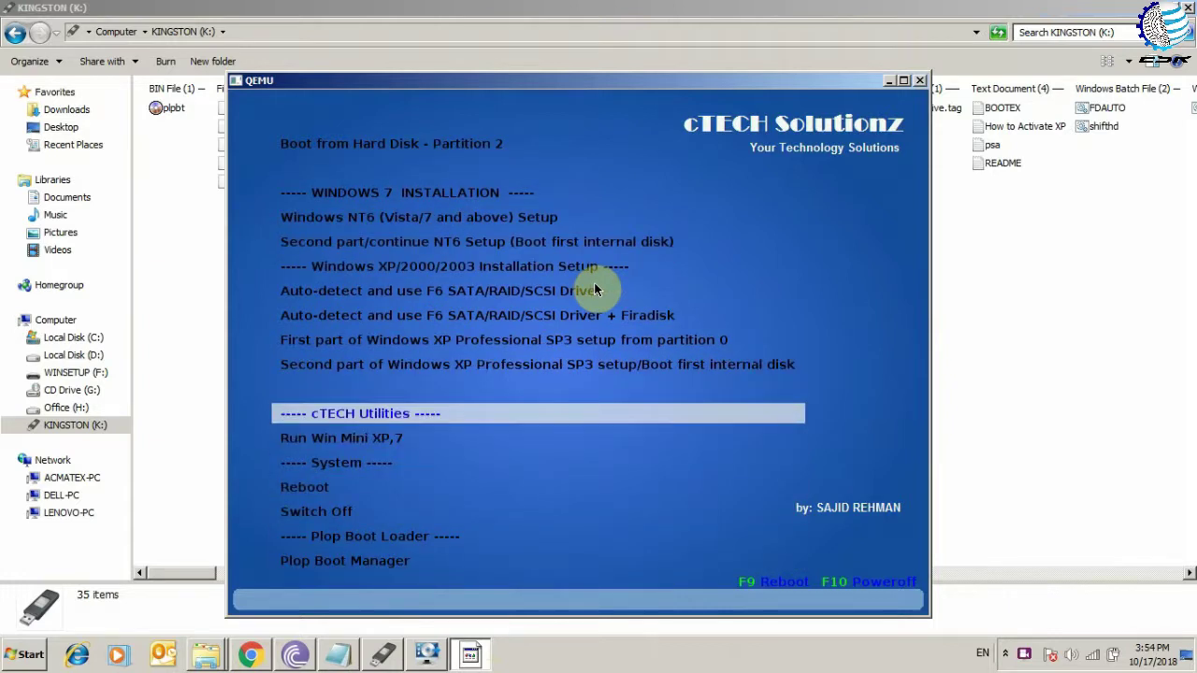
key("Down")
key("Up")
key("Down")
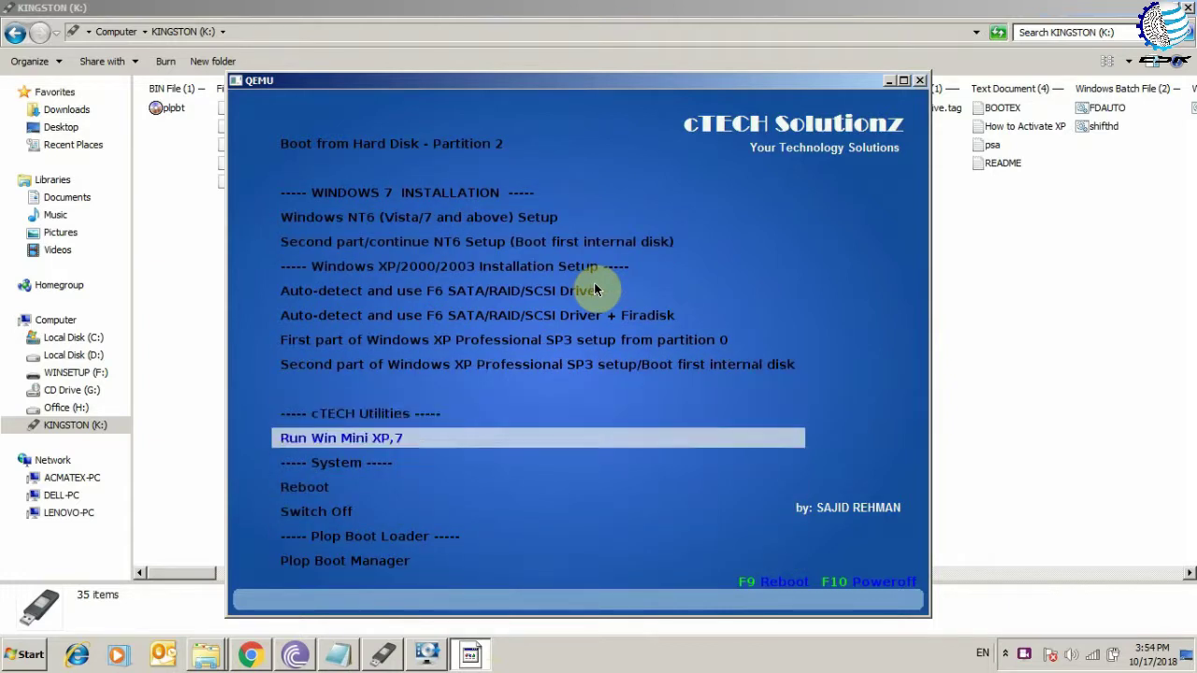
key("Down")
key("Up")
key("Down")
key("Up")
key("Up")
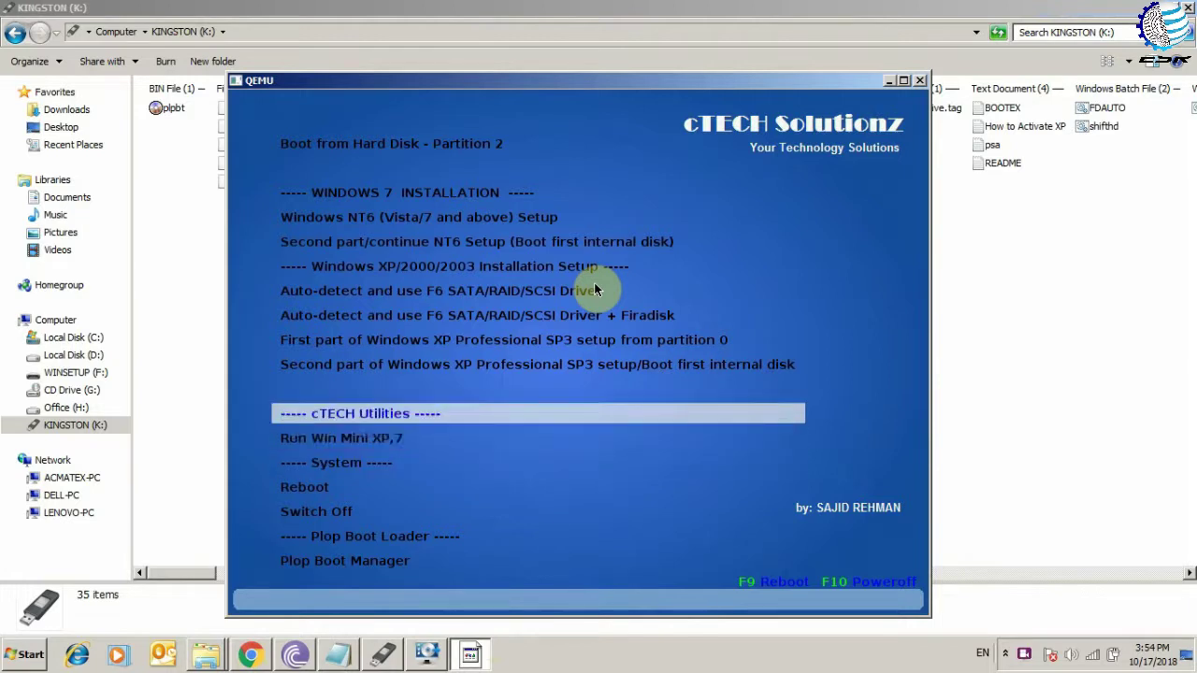
key("Up")
key("Down")
key("Down")
key("Down")
key("Down")
key("Up")
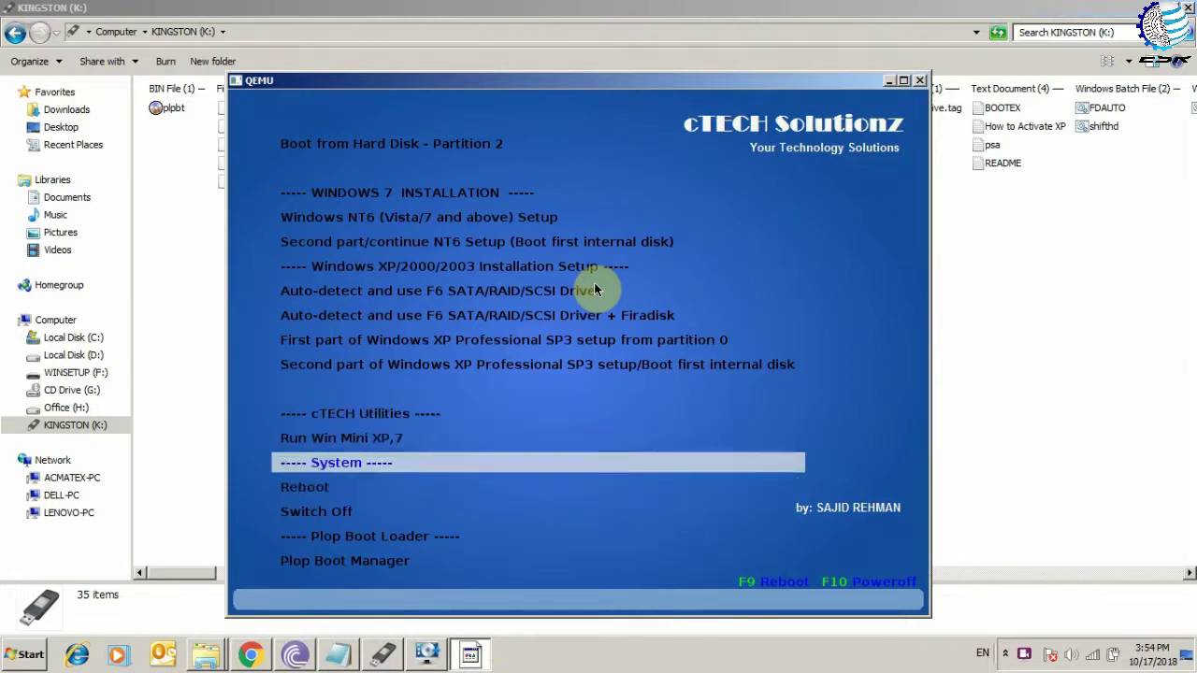
key("Up")
key("Up")
Step: Return to Explorer and create a folder named ISO in the root of KINGSTON (K:)
left_click(161, 296)
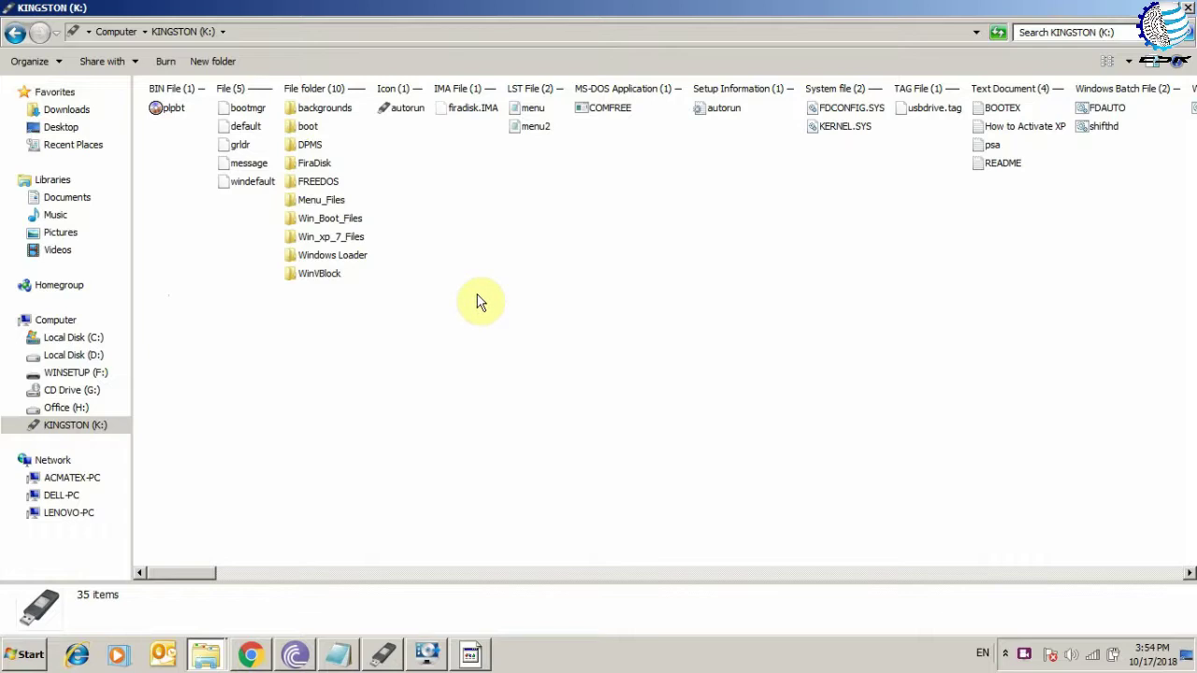
right_click(494, 247)
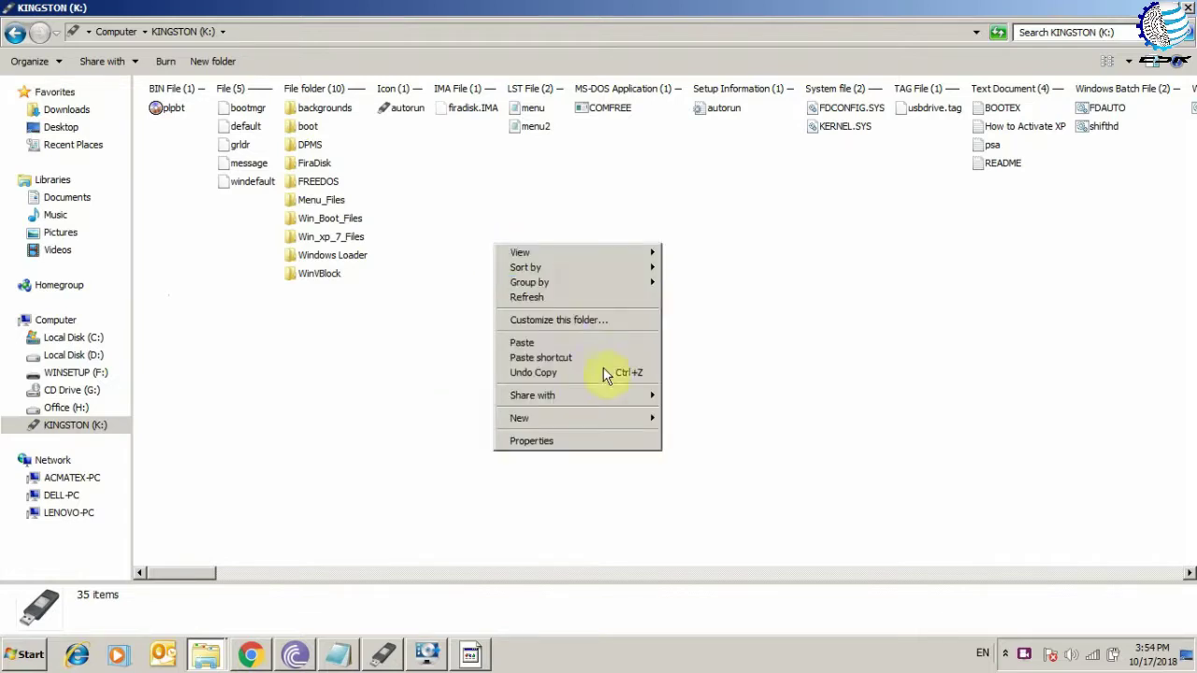
left_click(409, 417)
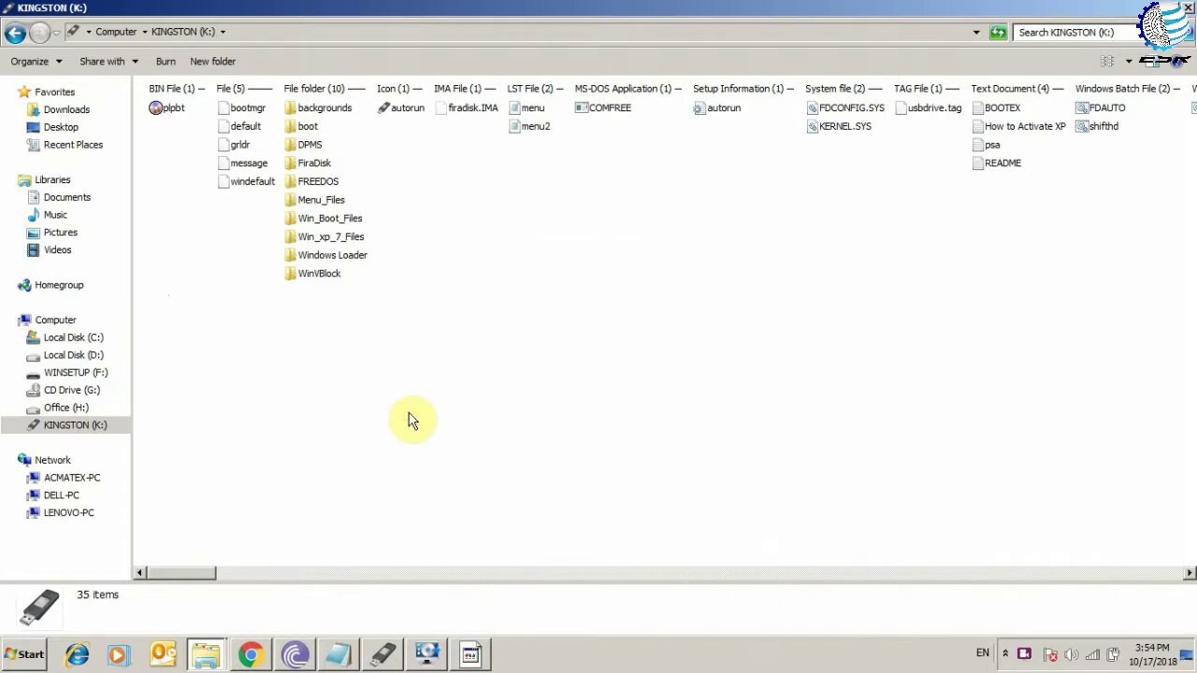
right_click(432, 312)
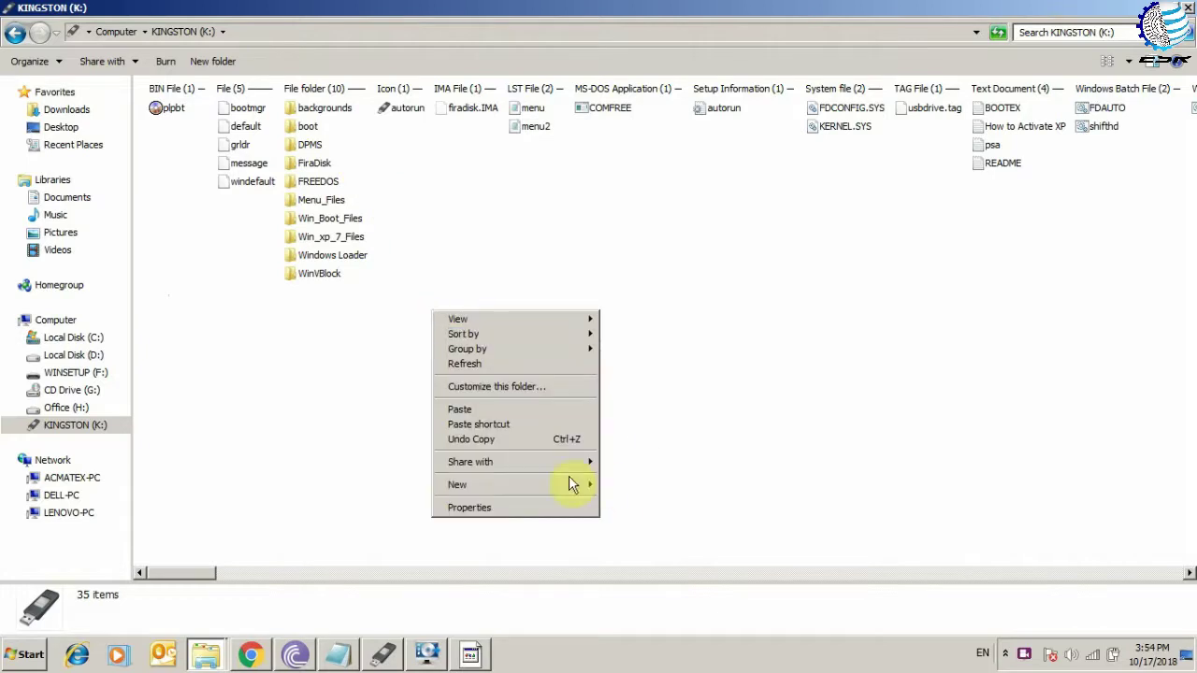
mouse_move(573, 484)
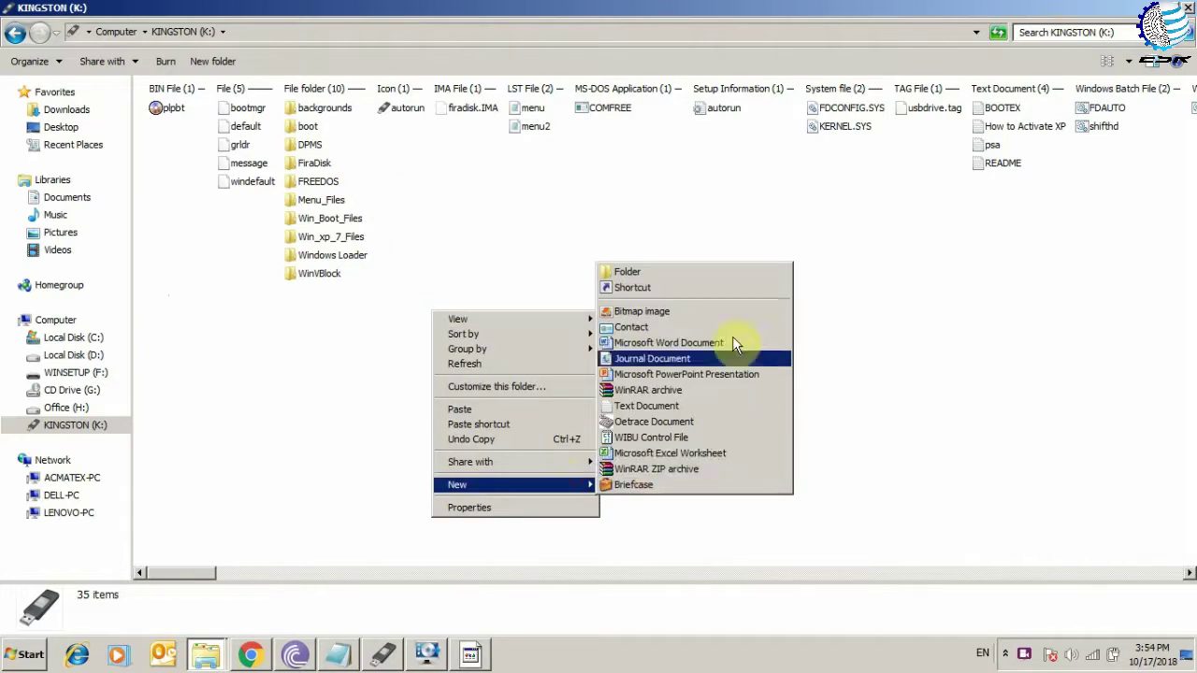
left_click(726, 271)
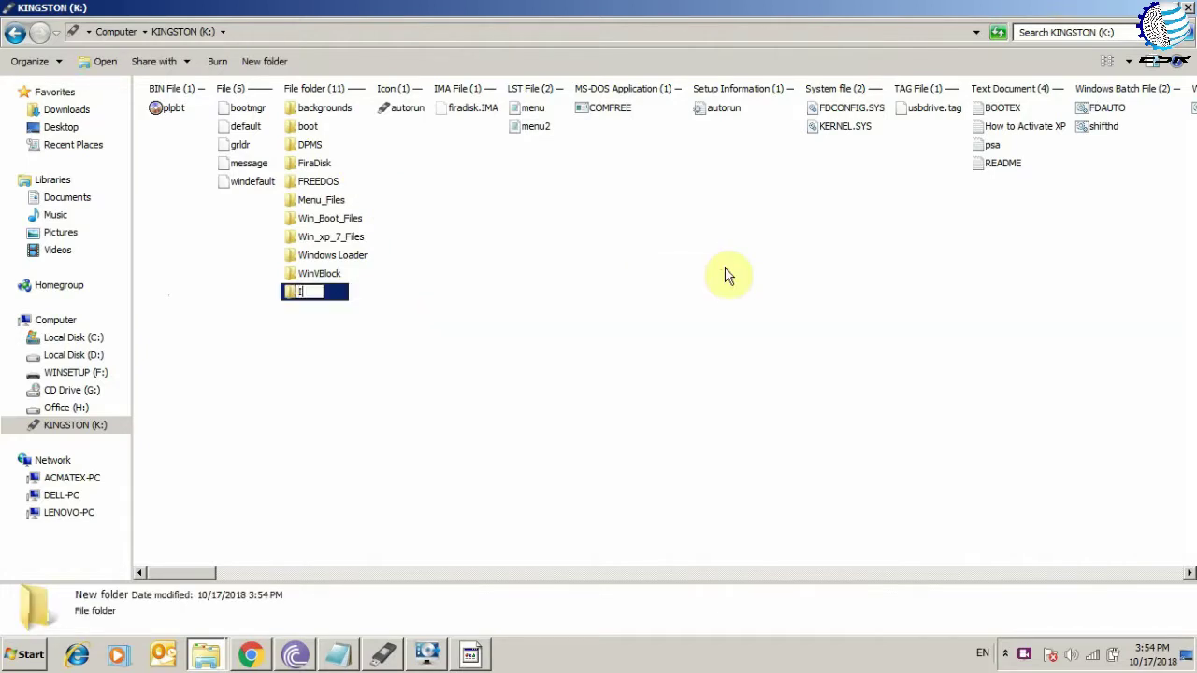
type("ISO")
key("Return")
left_click(530, 299)
left_click(318, 293)
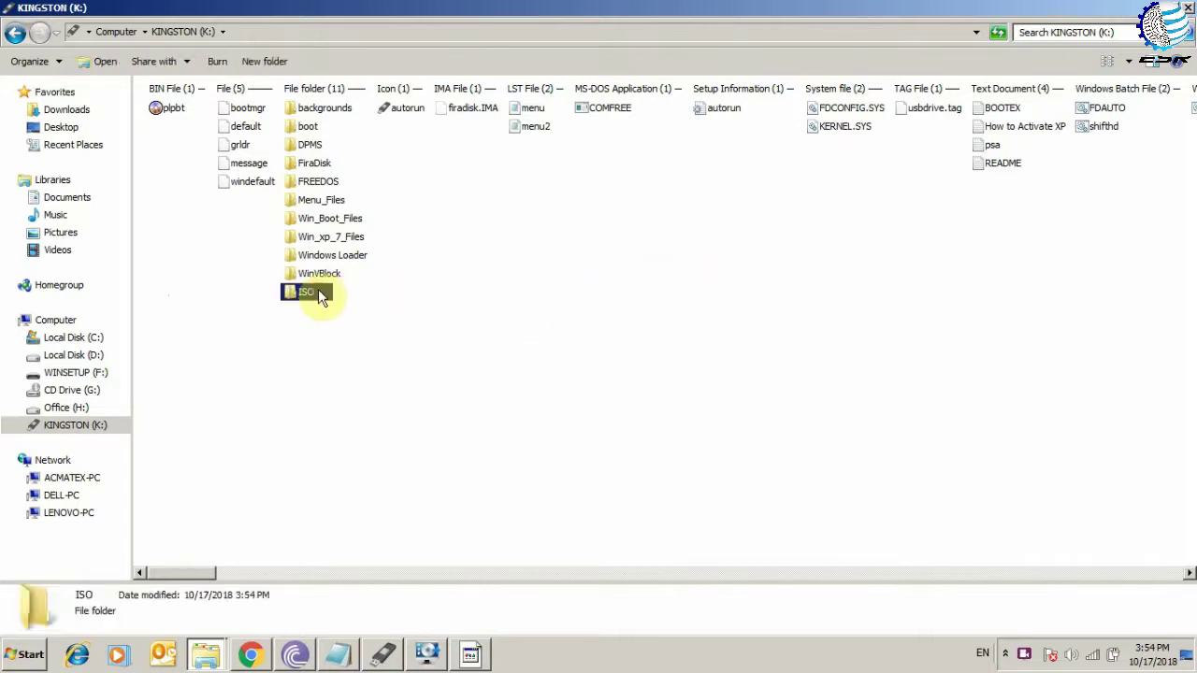
Step: Read through the menu file from the root of KINGSTON (K:) in Notepad and close it
left_click(535, 109)
double_click(534, 108)
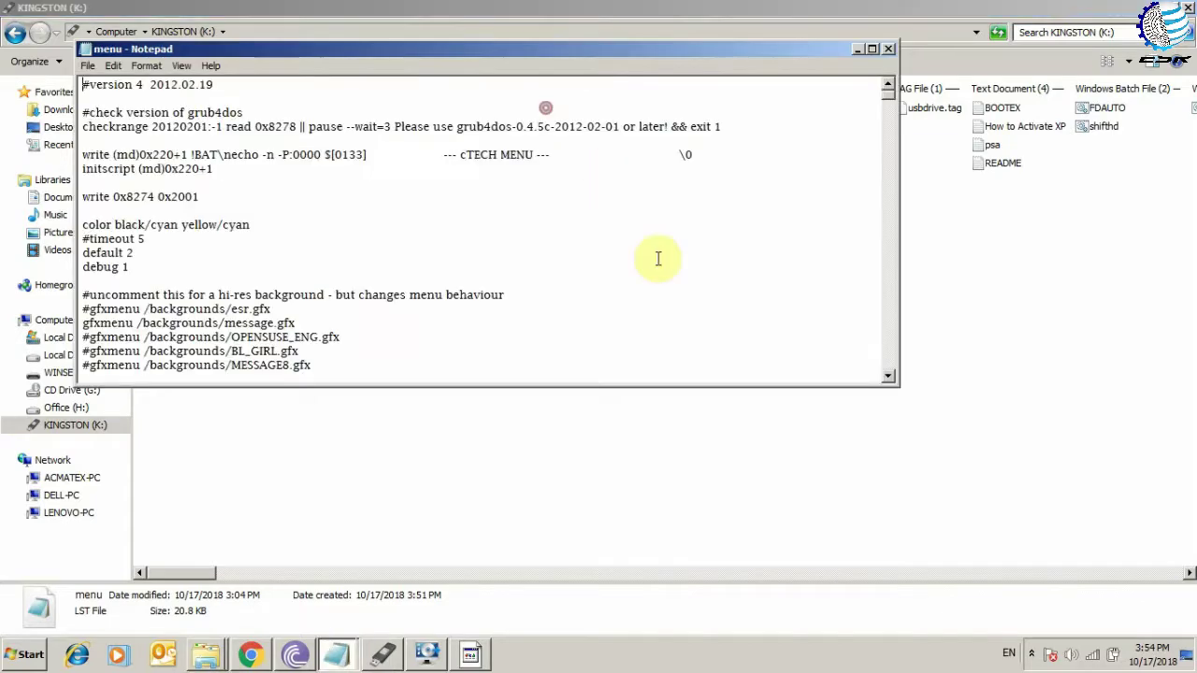
scroll(458, 287, "down", 15)
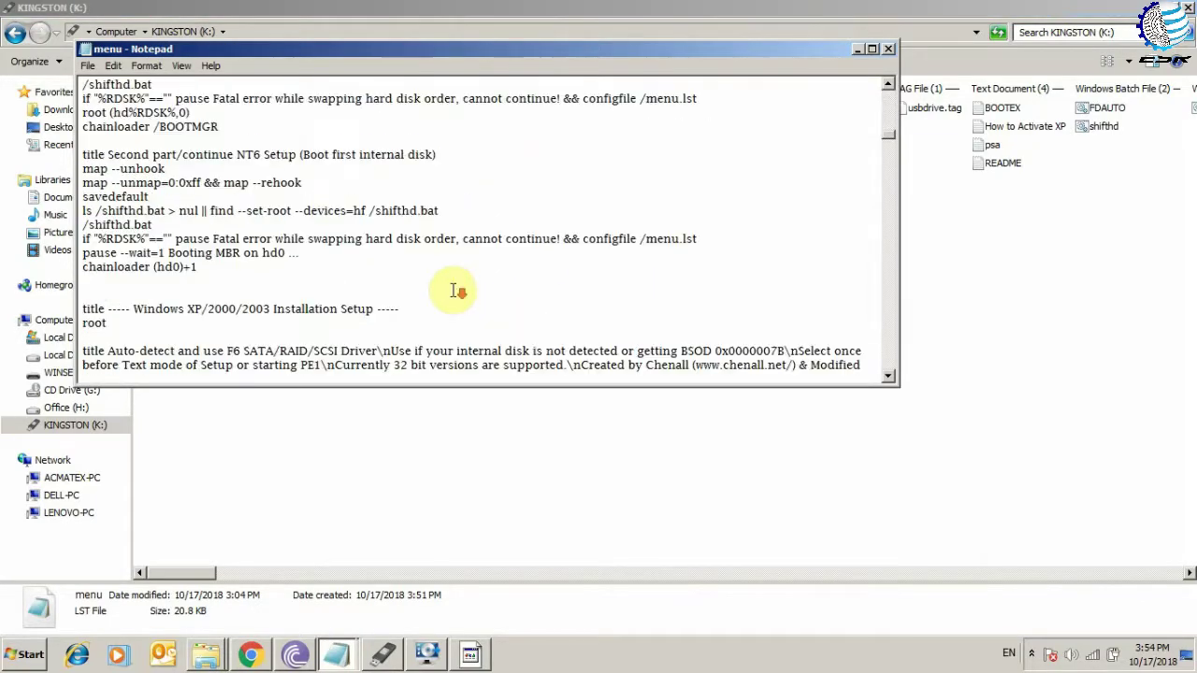
scroll(458, 292, "down", 5)
left_click(889, 48)
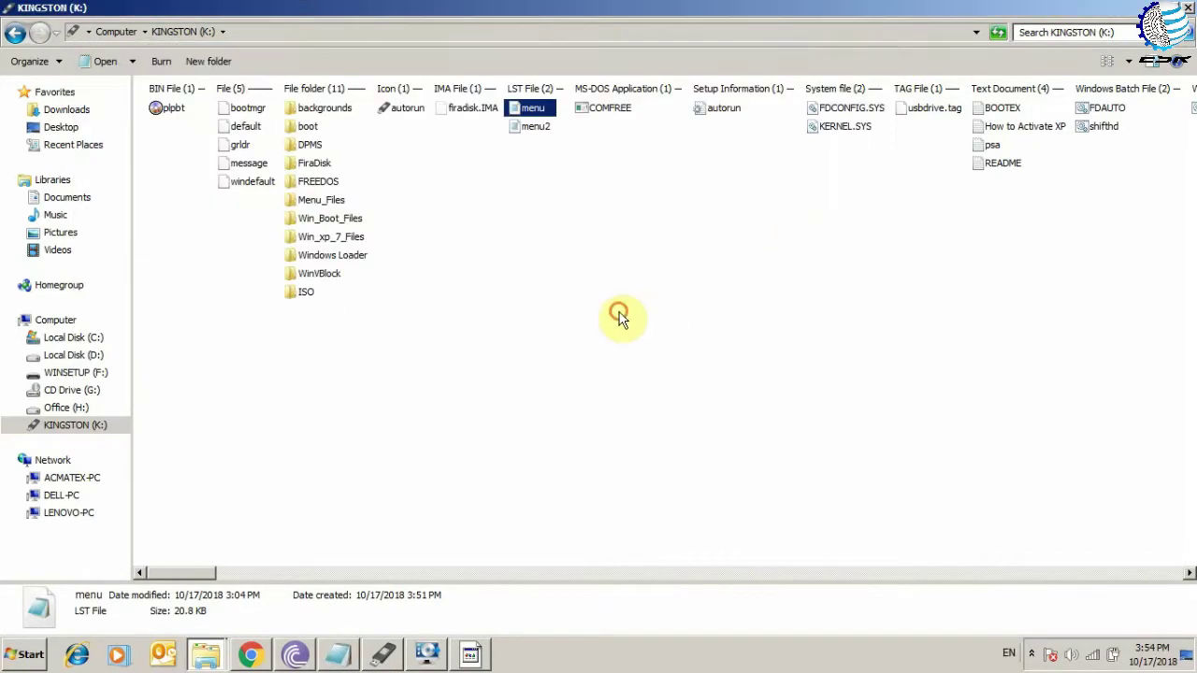
left_click(619, 317)
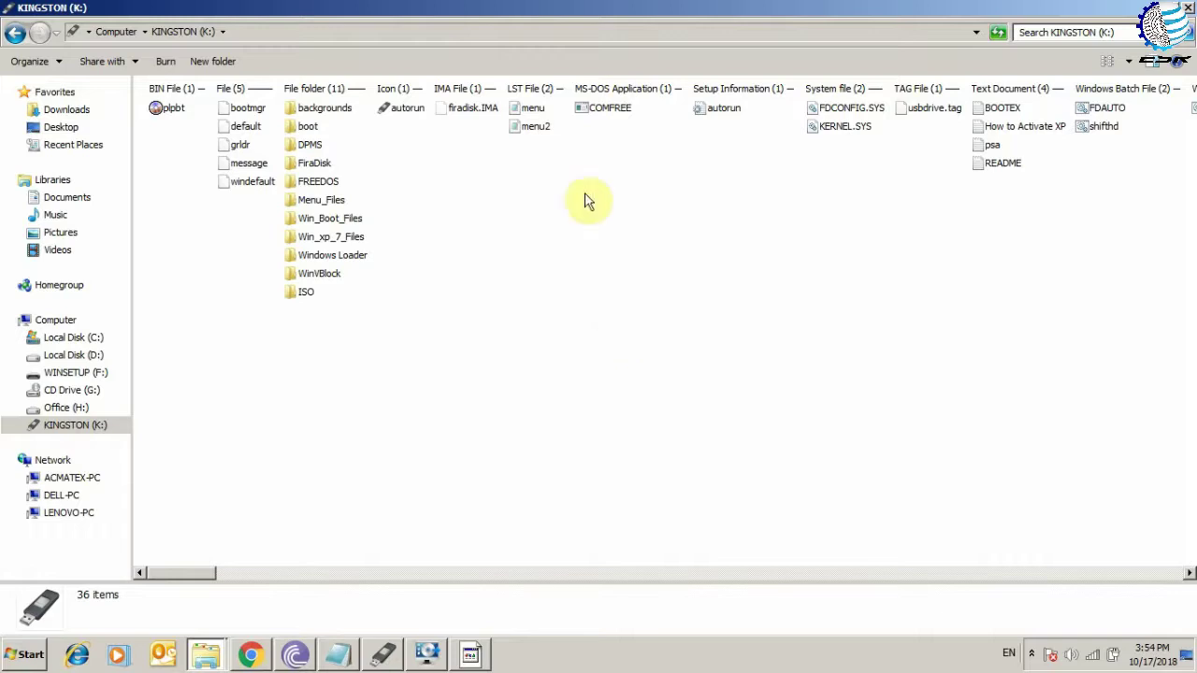
left_click(540, 114)
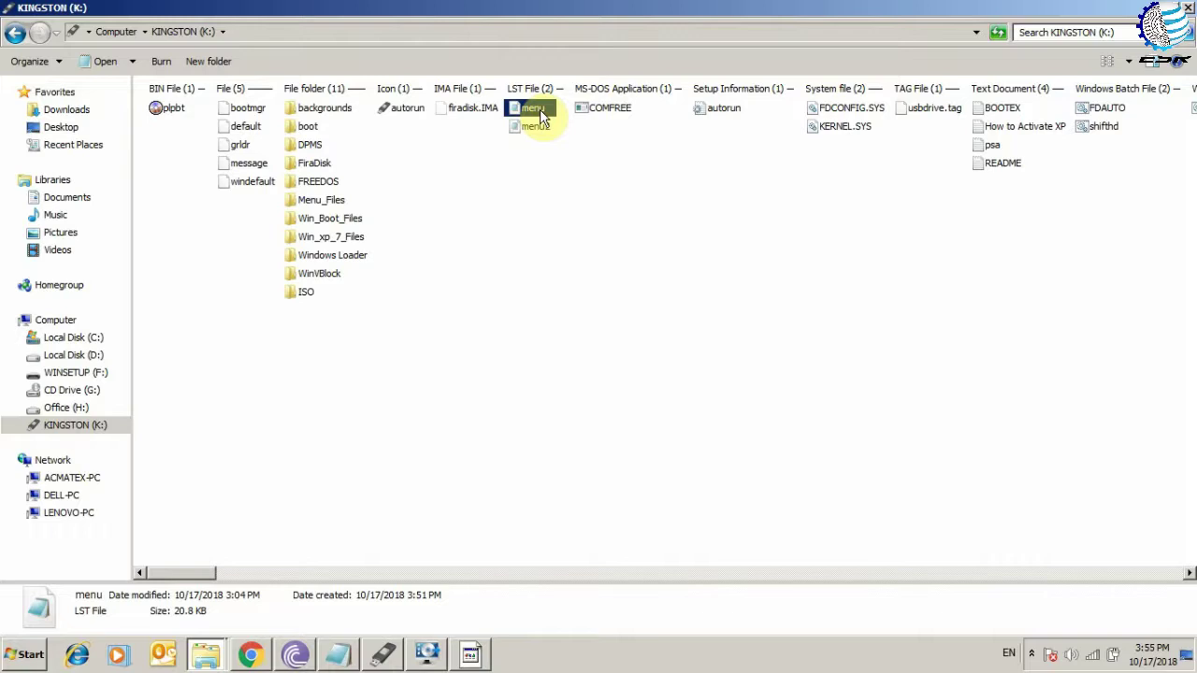
left_click(309, 295)
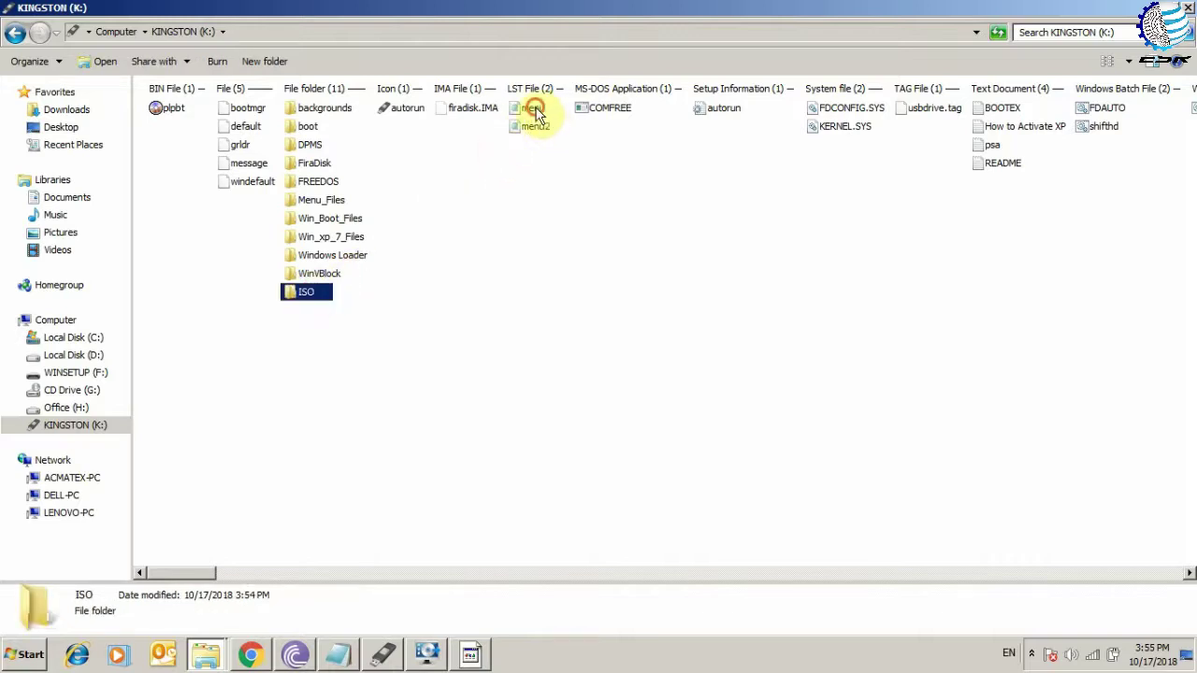
left_click(534, 114)
left_click(308, 291)
left_click(432, 328)
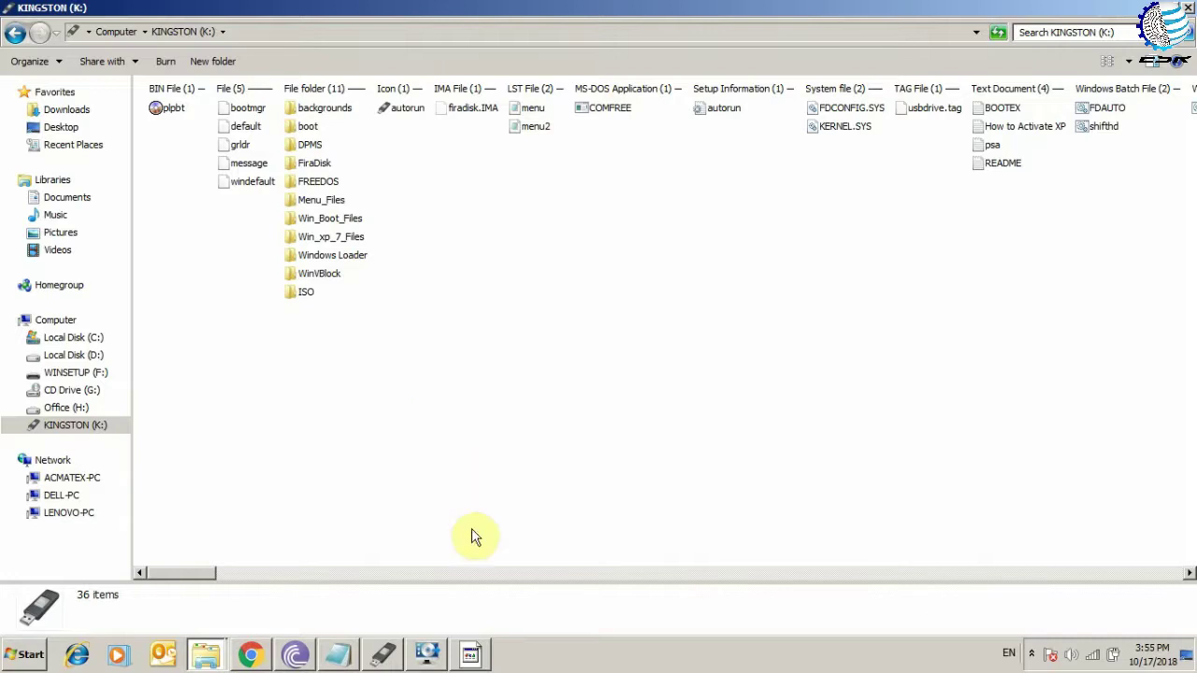
Step: Switch back to the QEMU window running the USB boot menu
left_click(472, 658)
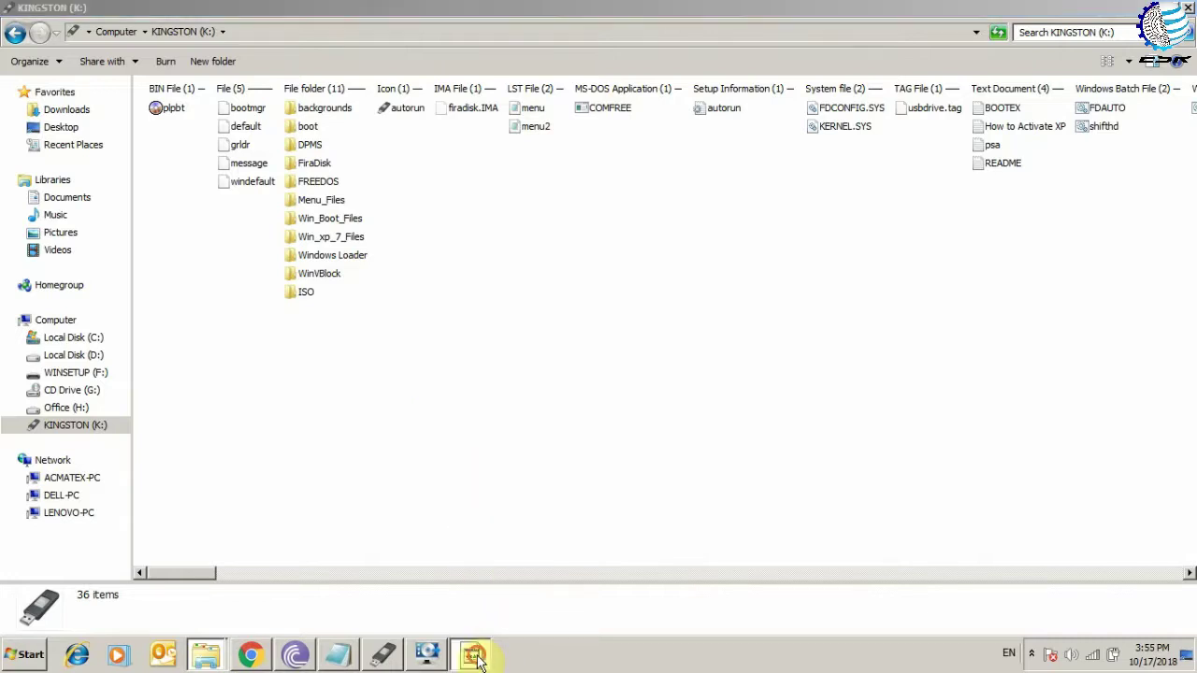